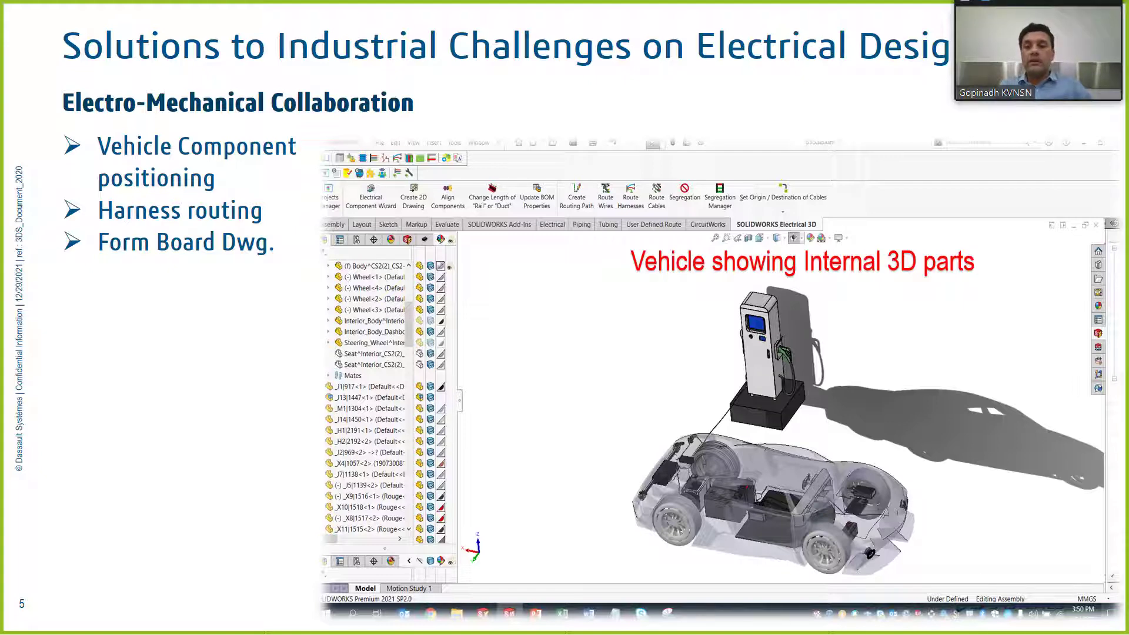
key(Right)
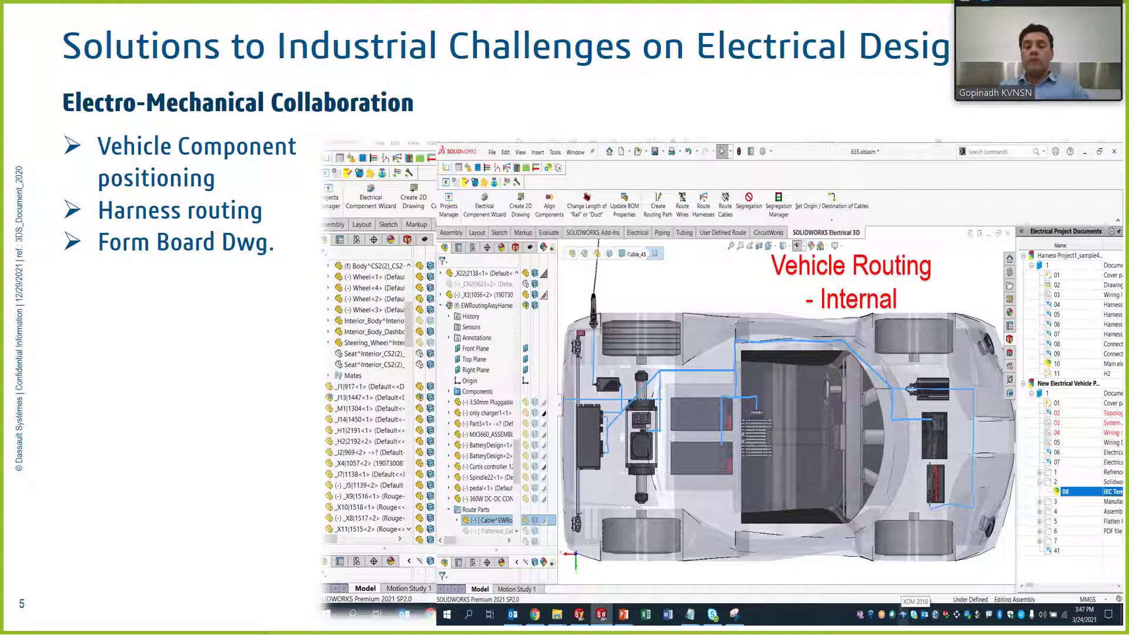
key(Right)
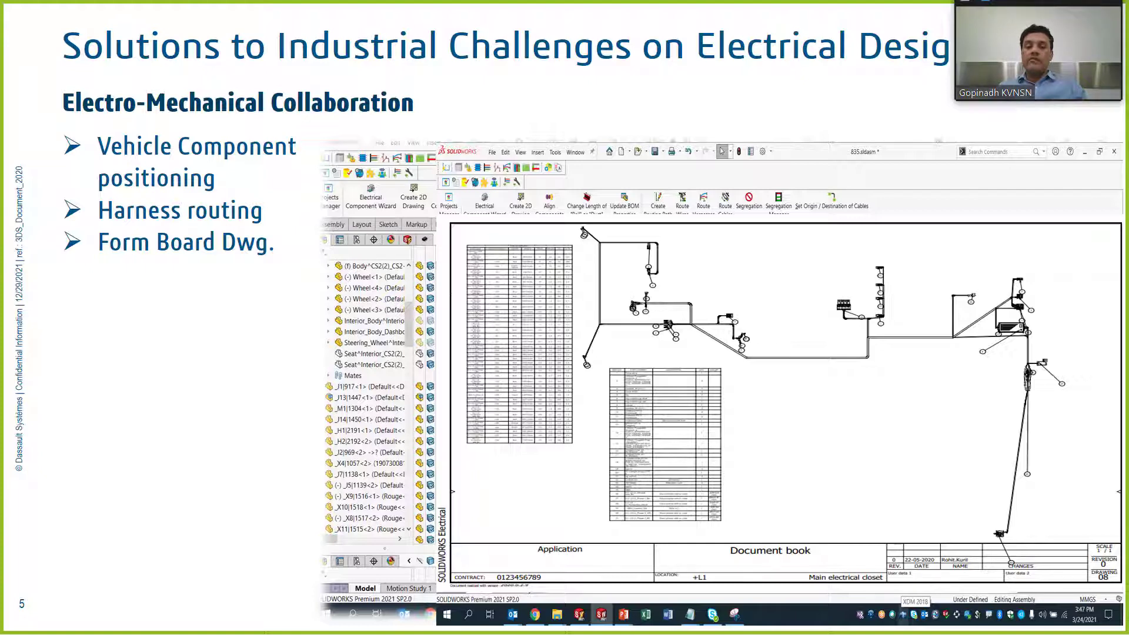
Step: Switch to SOLIDWORKS Electrical and bring the whole 04 - Electrical scheme drawing into view
key(alt+Tab)
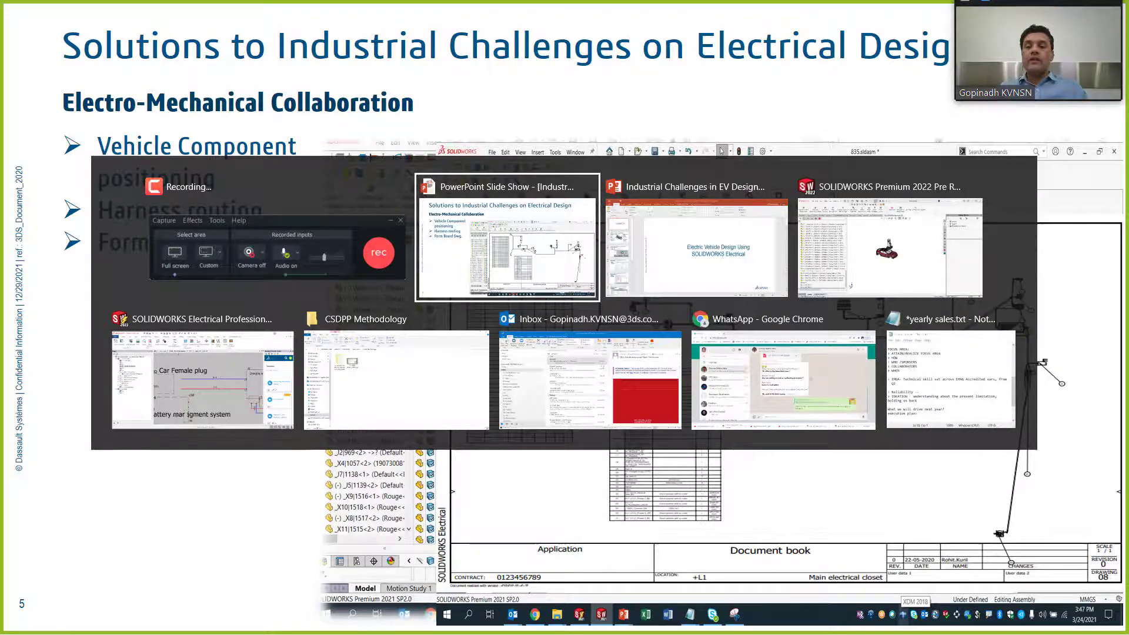
key(Tab)
key(Tab)
key(Tab)
key(Tab)
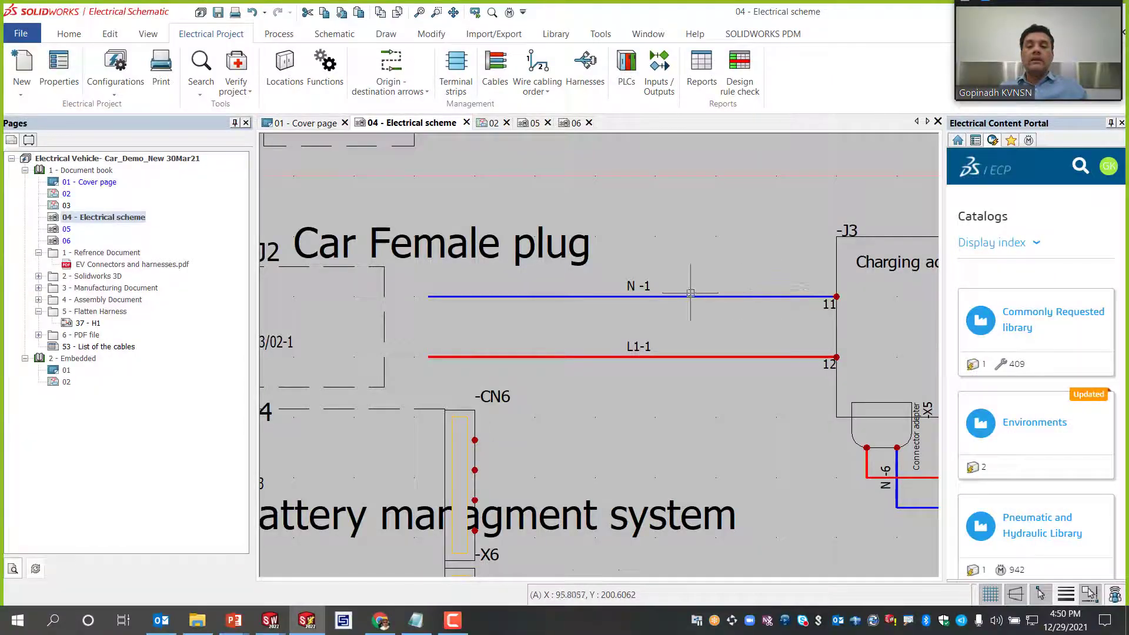
scroll(441, 275, down, 6)
scroll(741, 335, up, 1)
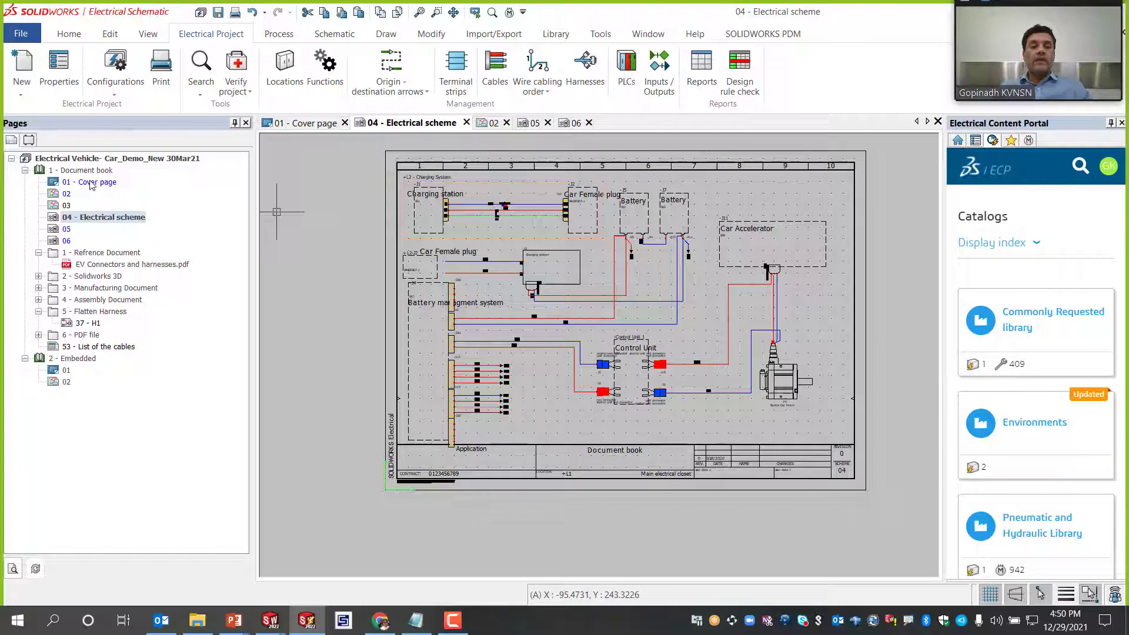
Step: Open line diagram page 02 and examine the connections between the charging station, plugs, batteries, battery management system and car accelerator
double_click(67, 194)
scroll(404, 324, down, 5)
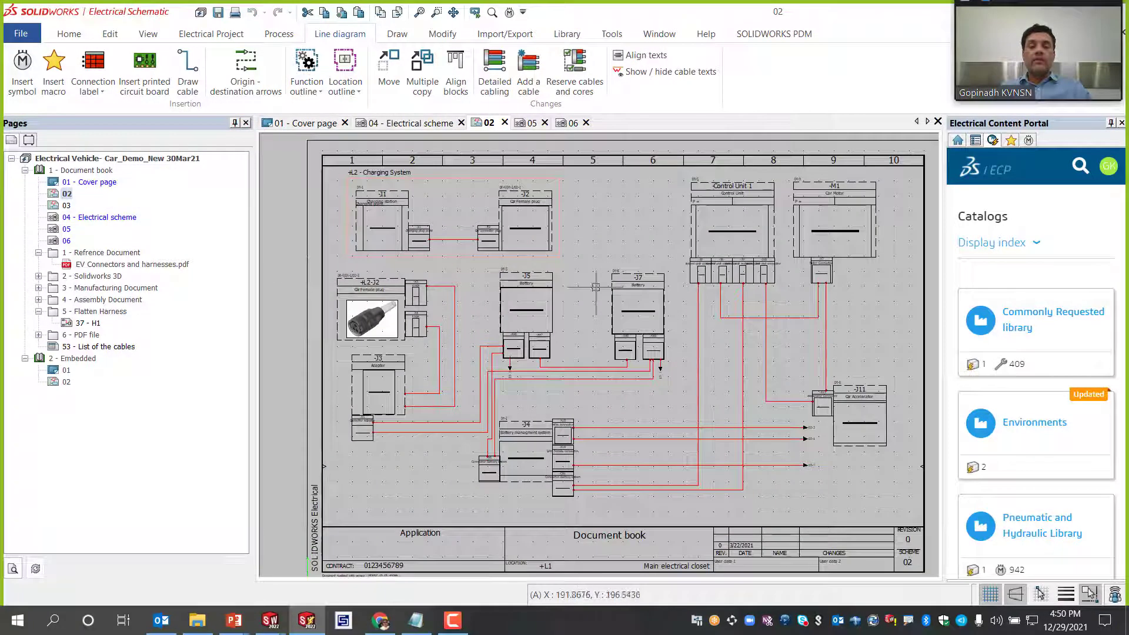
scroll(394, 221, up, 1)
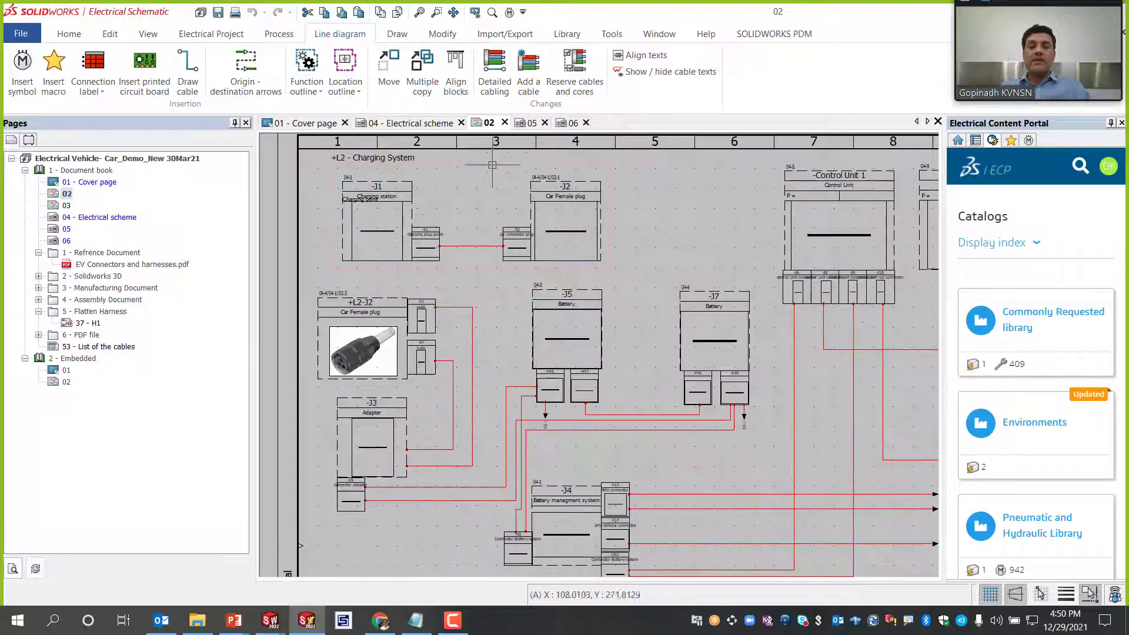
scroll(415, 326, up, 1)
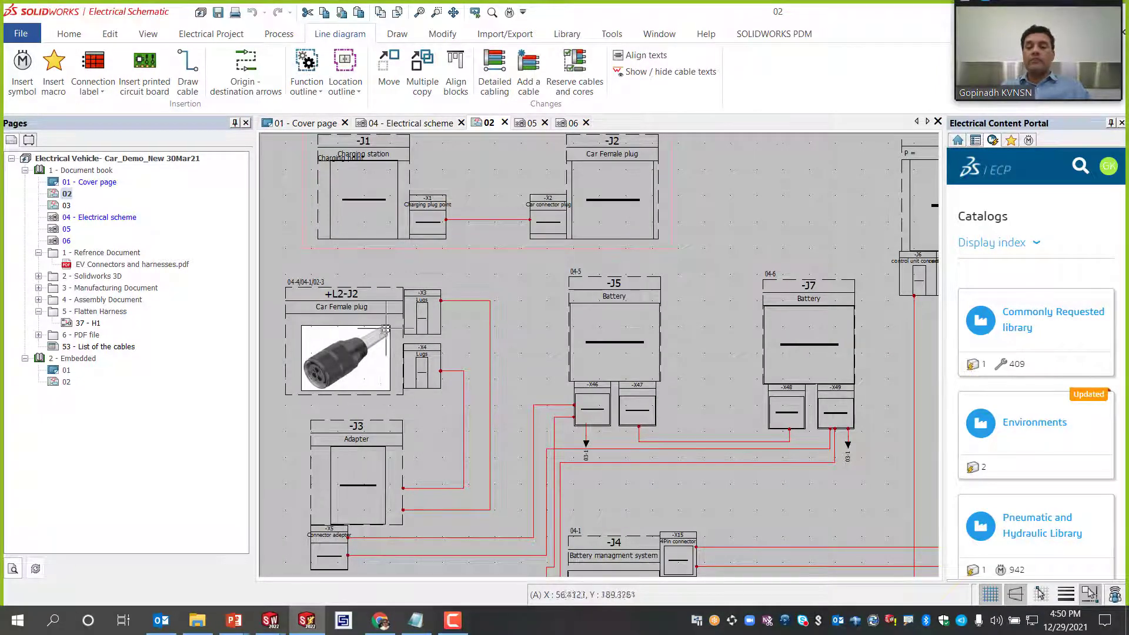
scroll(385, 330, down, 3)
scroll(529, 470, up, 4)
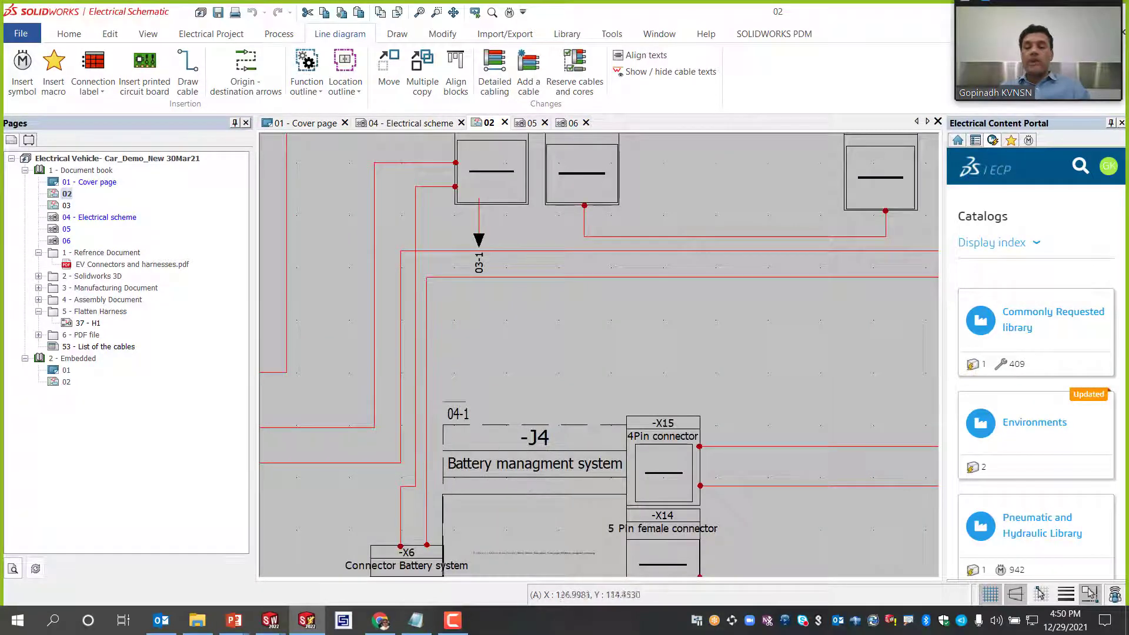
scroll(656, 437, down, 3)
scroll(656, 437, up, 4)
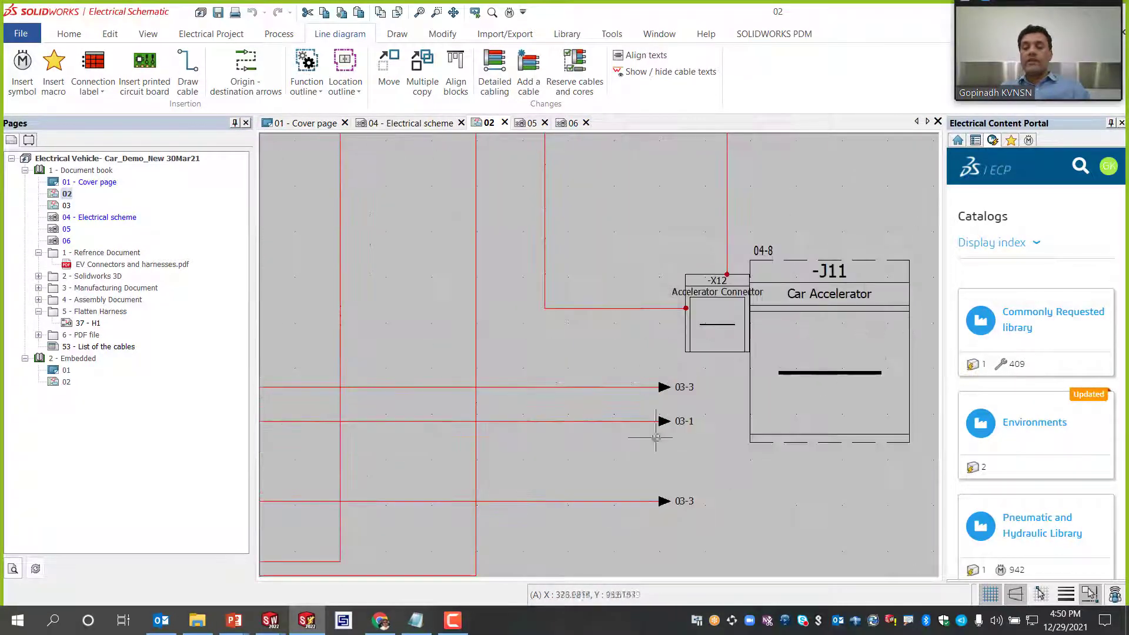
scroll(656, 437, down, 2)
Step: Open page 04 - Electrical scheme and examine the wiring of the battery management system, control unit and lower car female plug
double_click(94, 218)
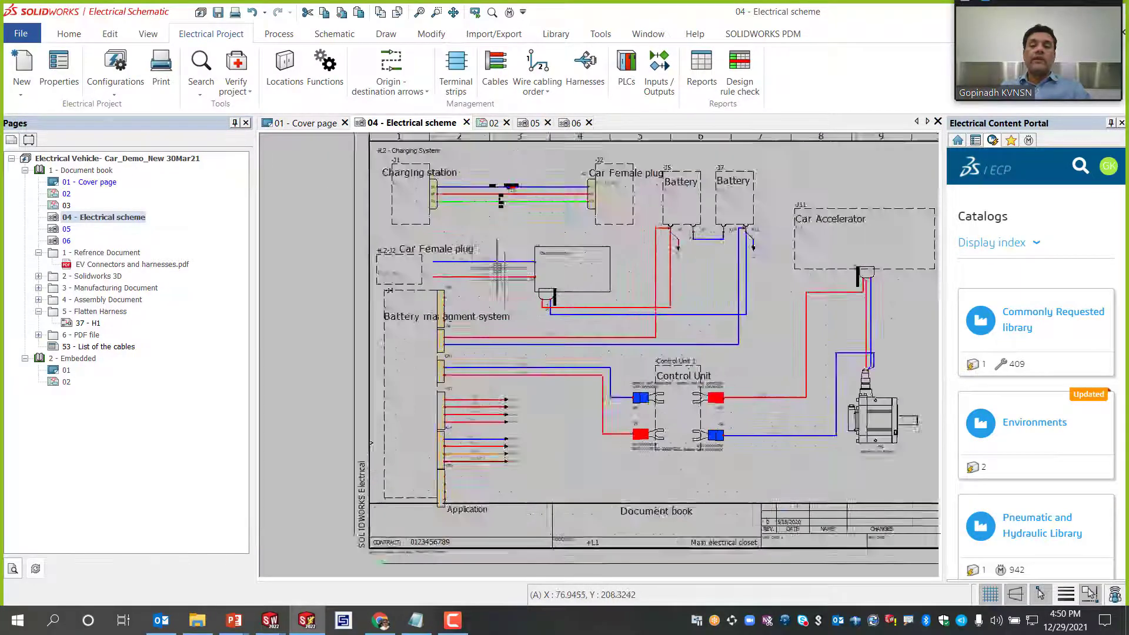
scroll(494, 269, up, 2)
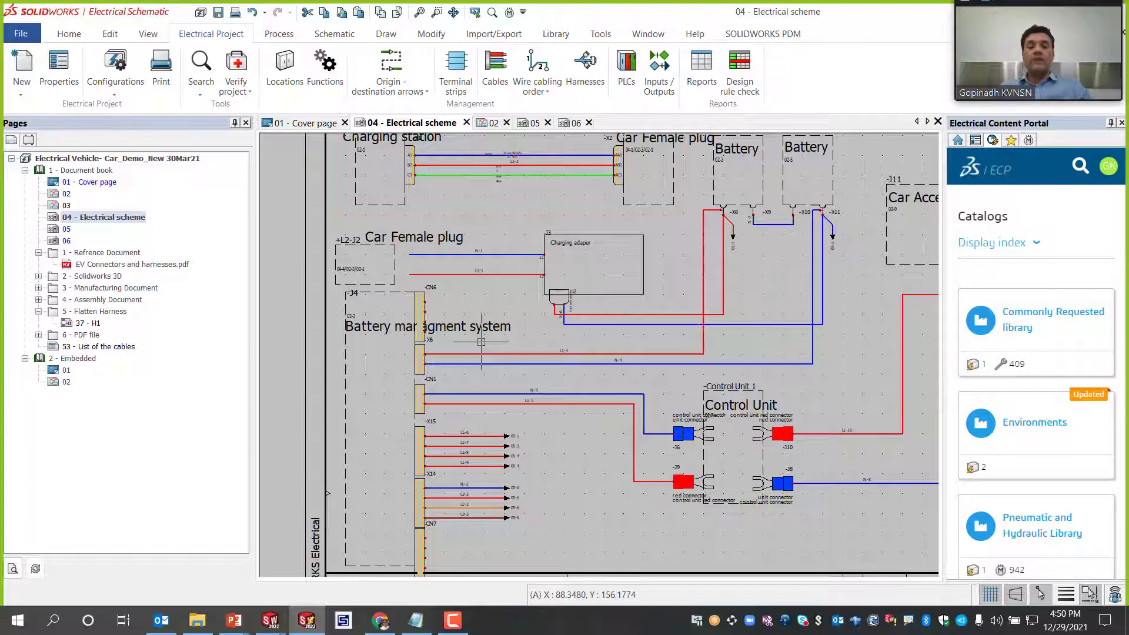
key(XF86AudioMute)
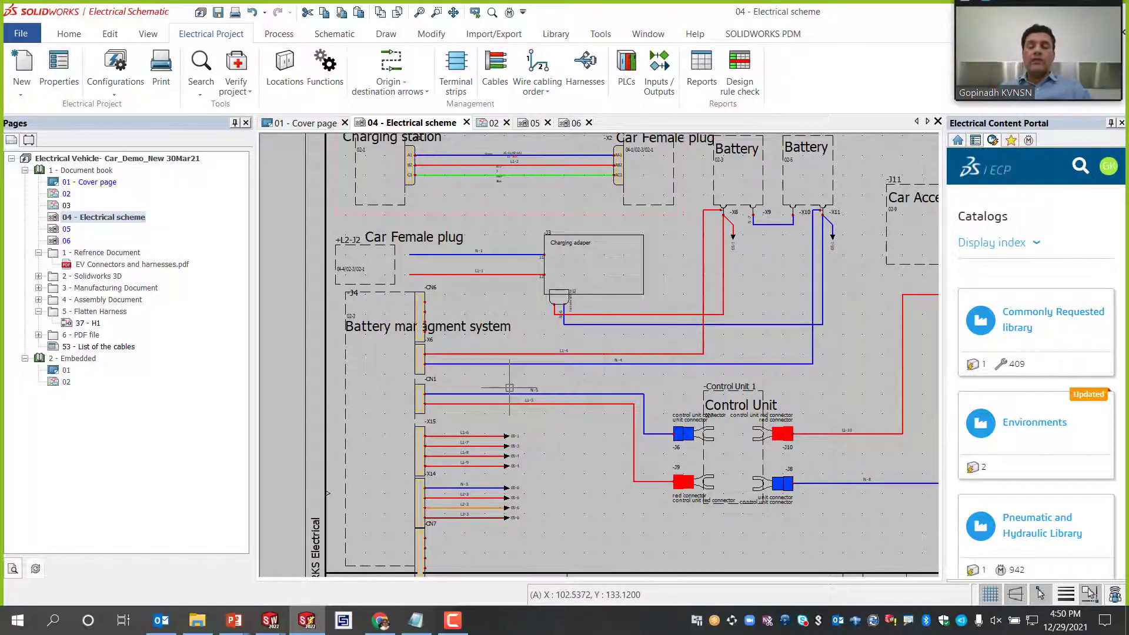
scroll(632, 464, up, 2)
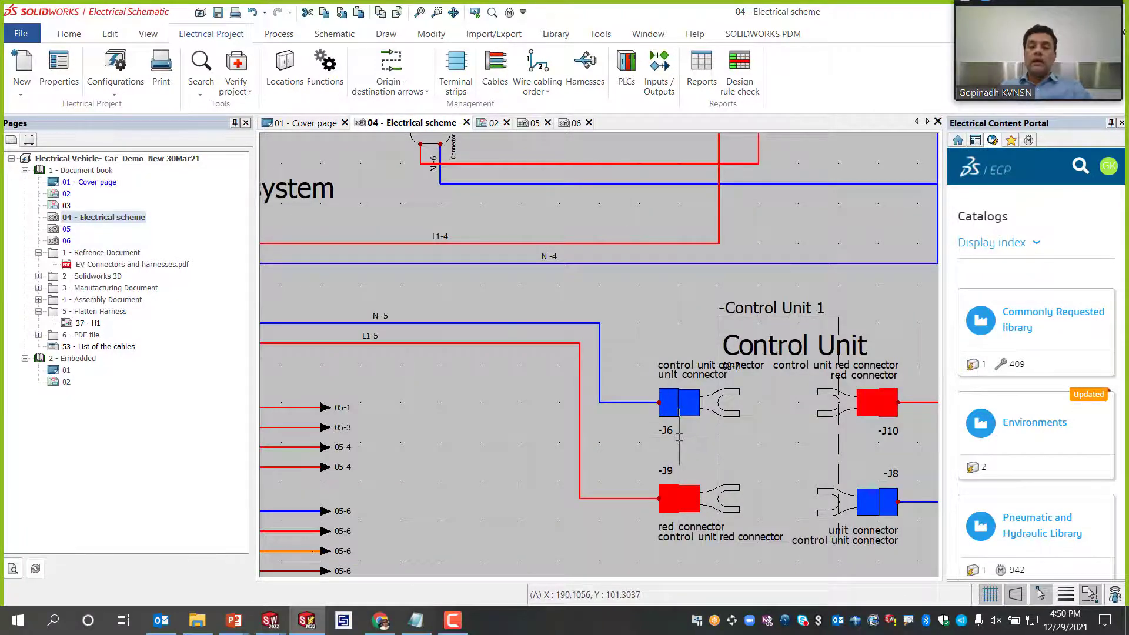
scroll(679, 437, down, 2)
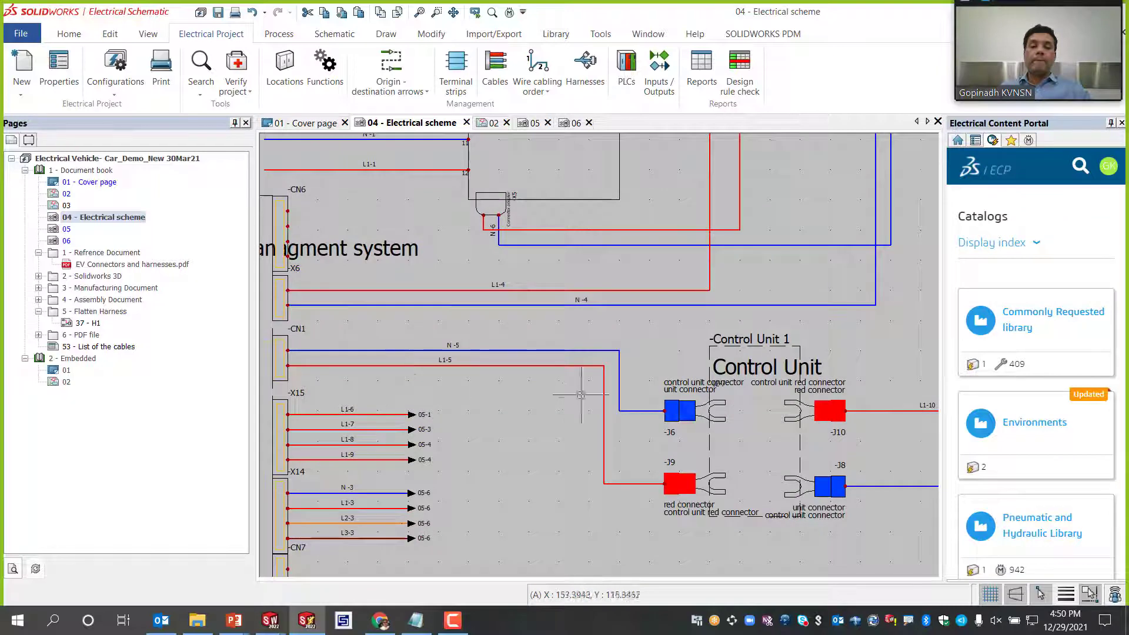
scroll(578, 395, down, 1)
scroll(564, 395, down, 1)
scroll(518, 418, down, 2)
scroll(421, 259, up, 2)
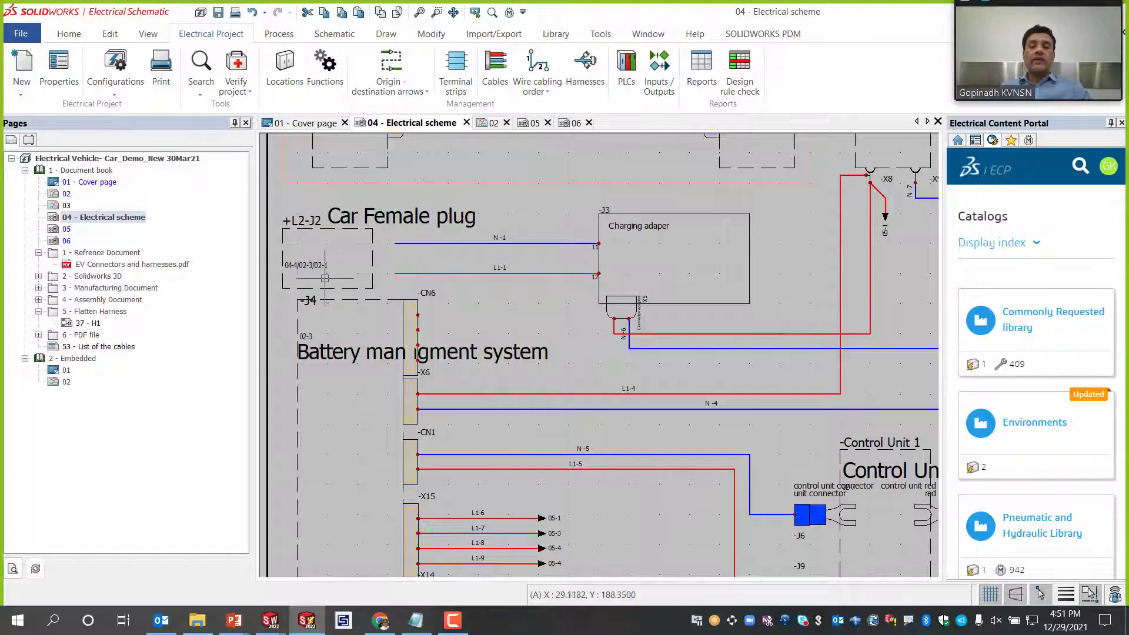
Step: Insert the blue sleeve ring terminal symbol from the Wire end terminations class at wire N-1's open end by the +L2-J2 car female plug
click(555, 33)
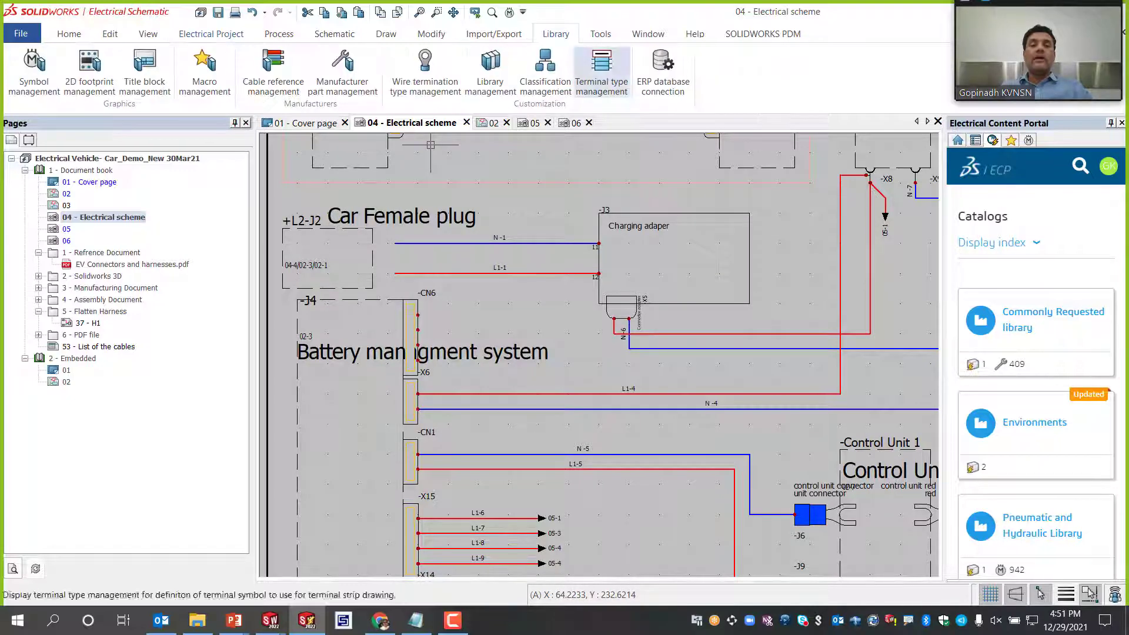
click(509, 12)
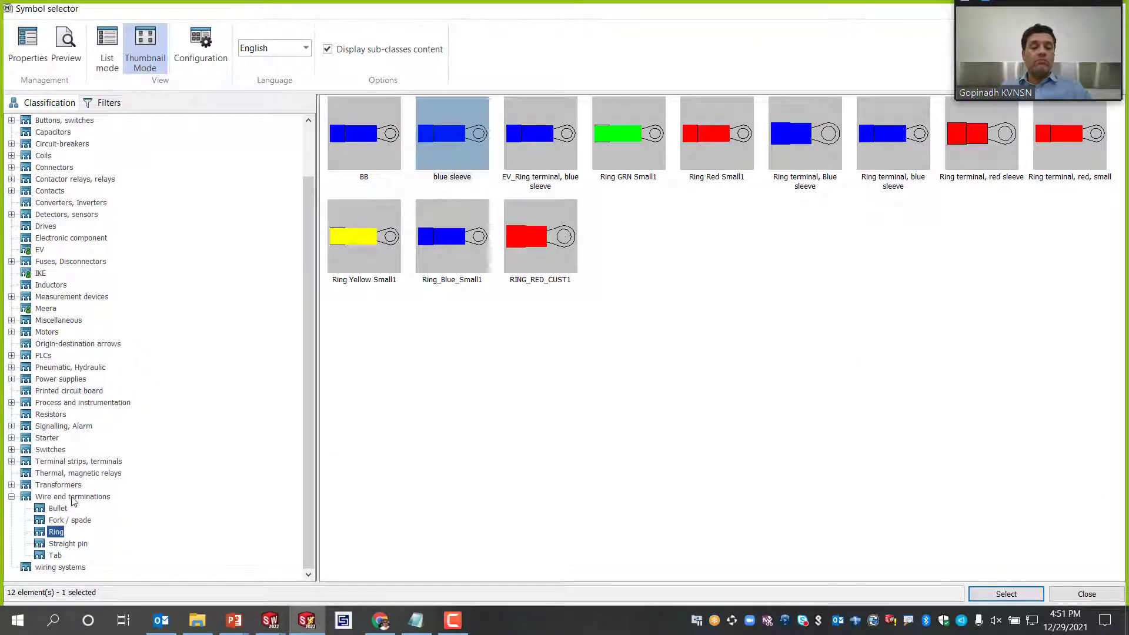
click(465, 165)
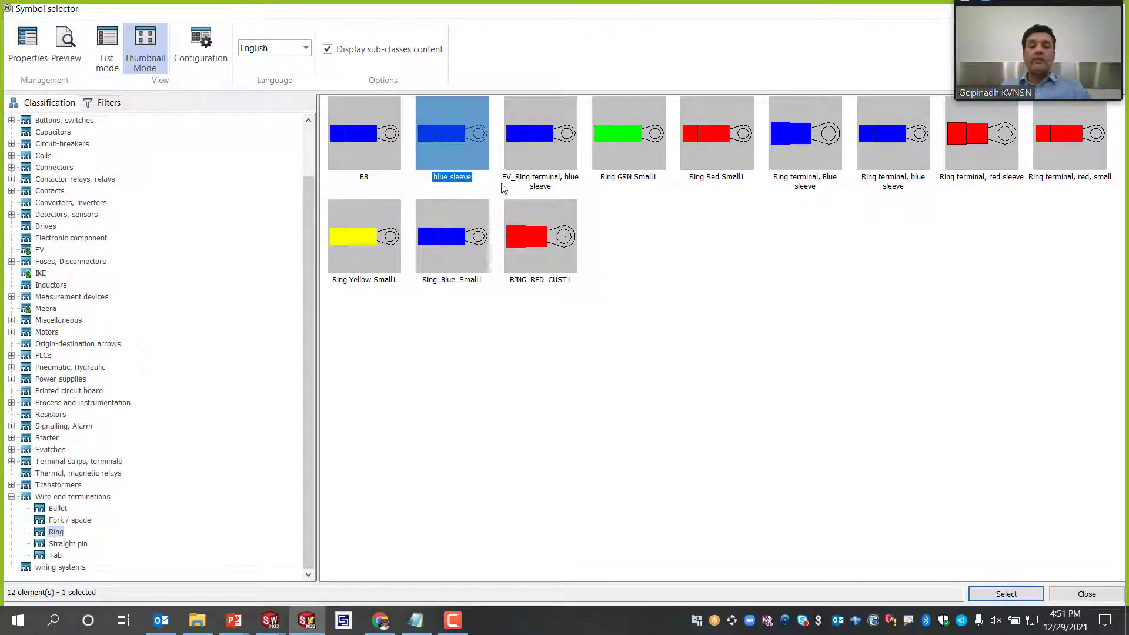
click(1004, 594)
scroll(803, 296, down, 2)
scroll(677, 277, up, 3)
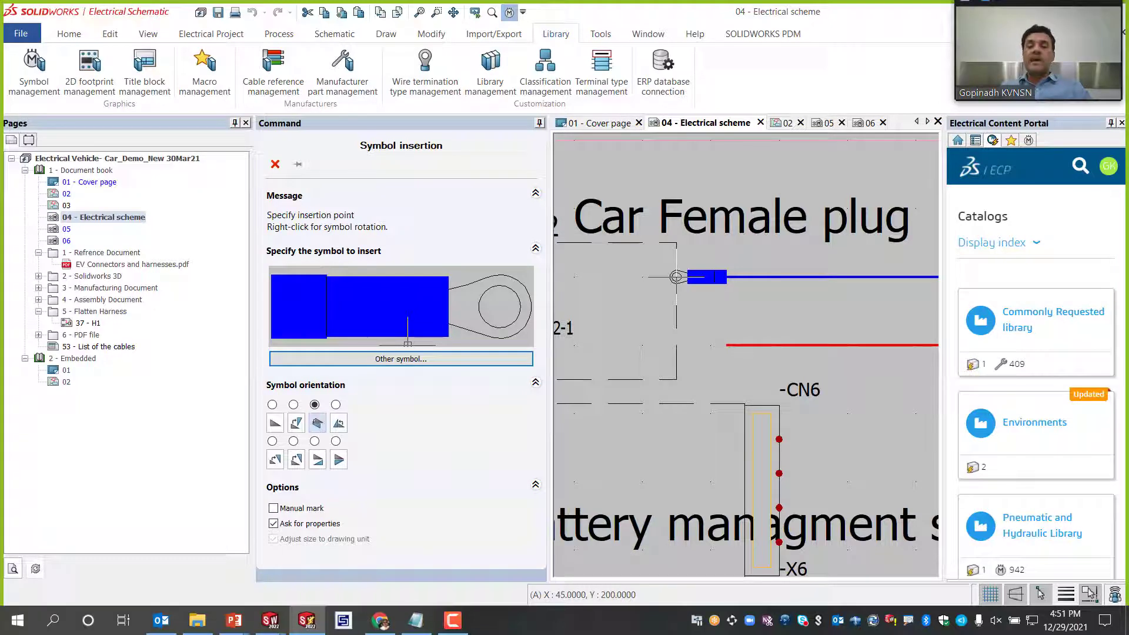
click(676, 277)
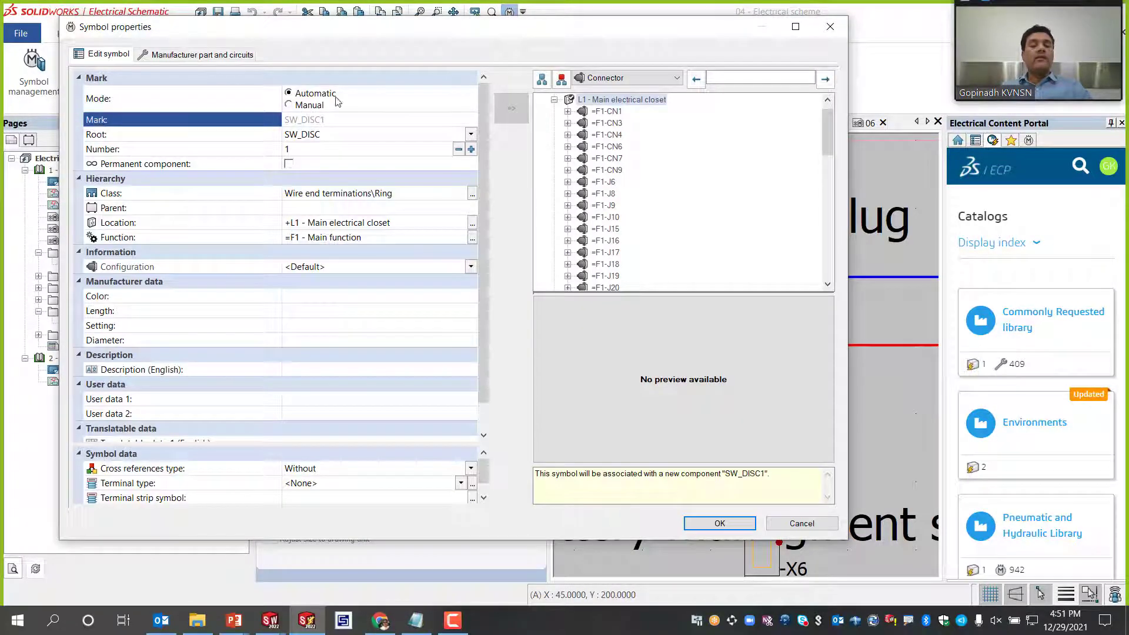
Step: Search manufacturer parts by reference LUGS and assign the Wago Lugs part to the new ring terminal symbol
click(184, 55)
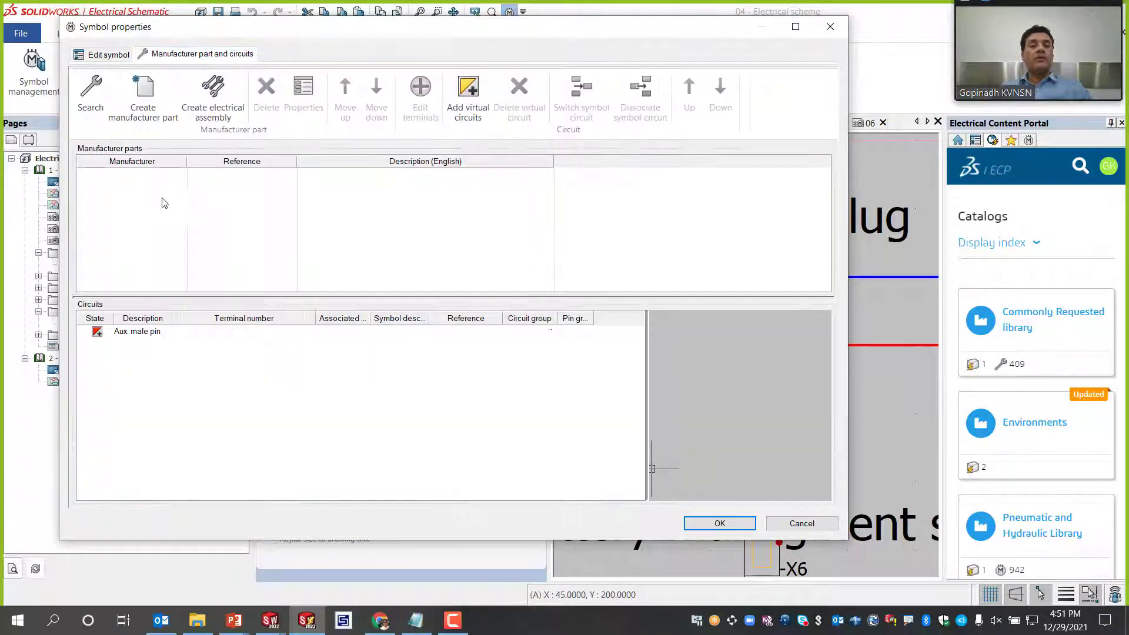
click(90, 94)
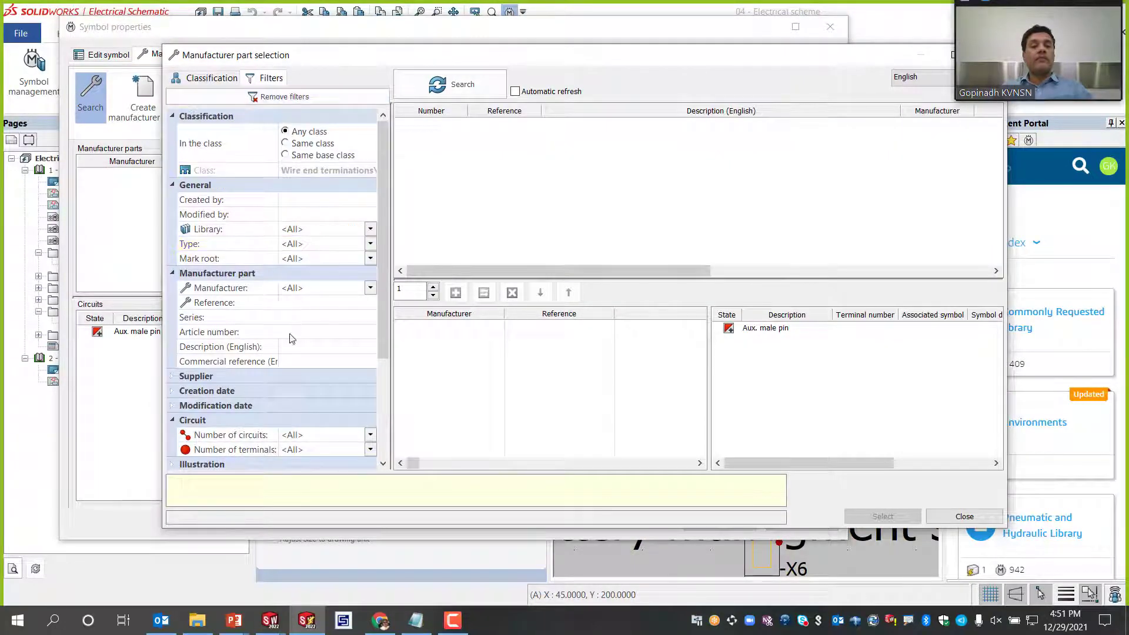
click(300, 303)
text(LUGS)
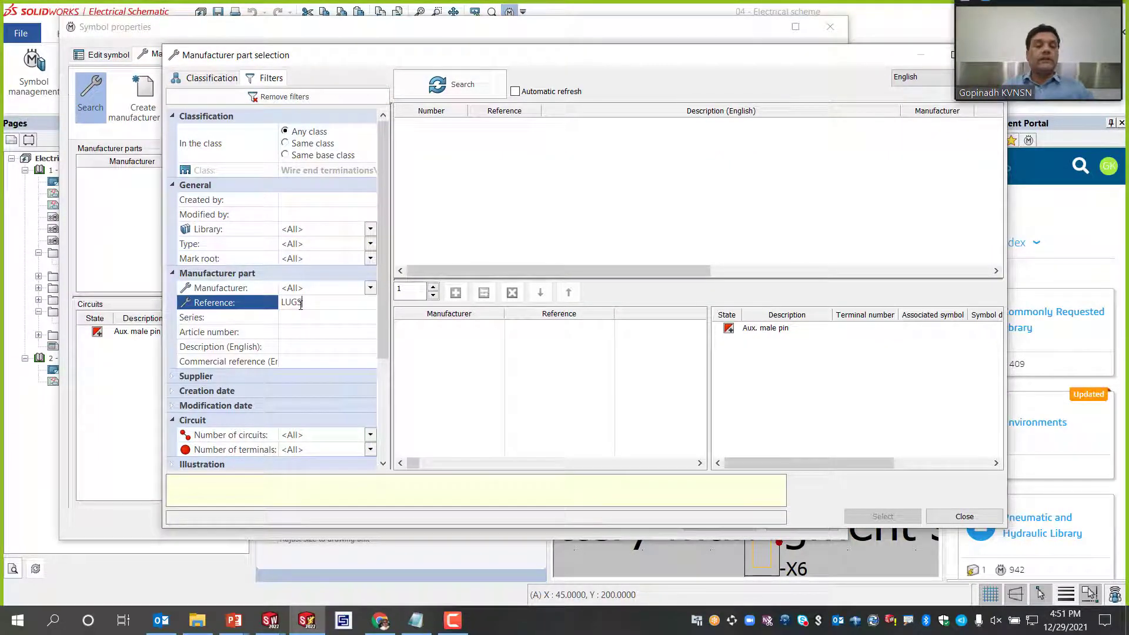
click(447, 87)
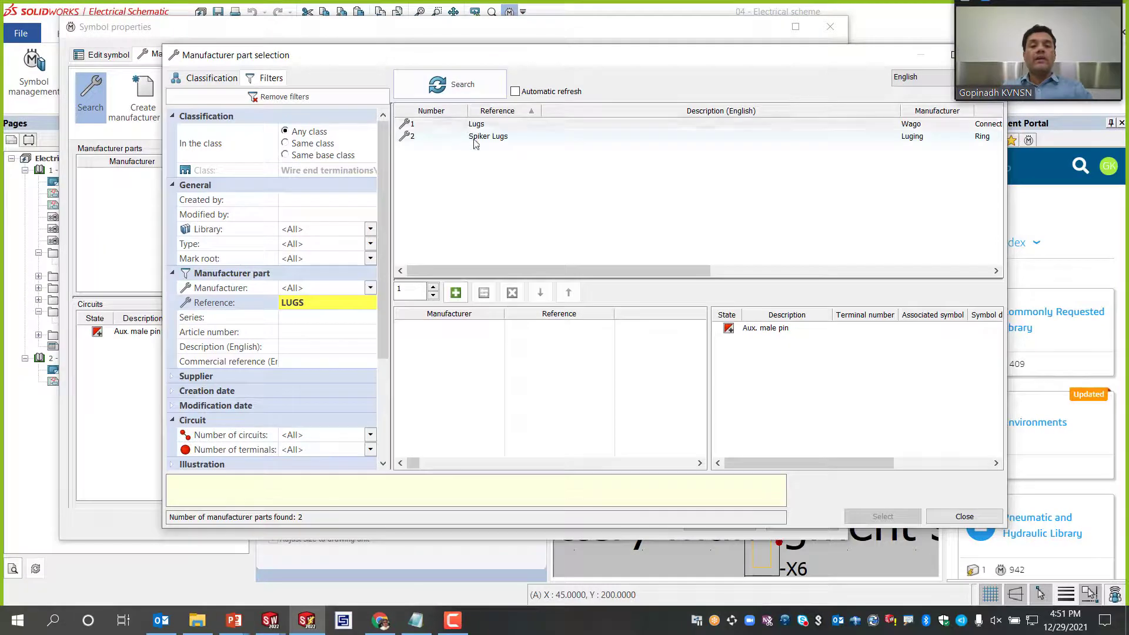
click(476, 123)
click(455, 293)
click(882, 516)
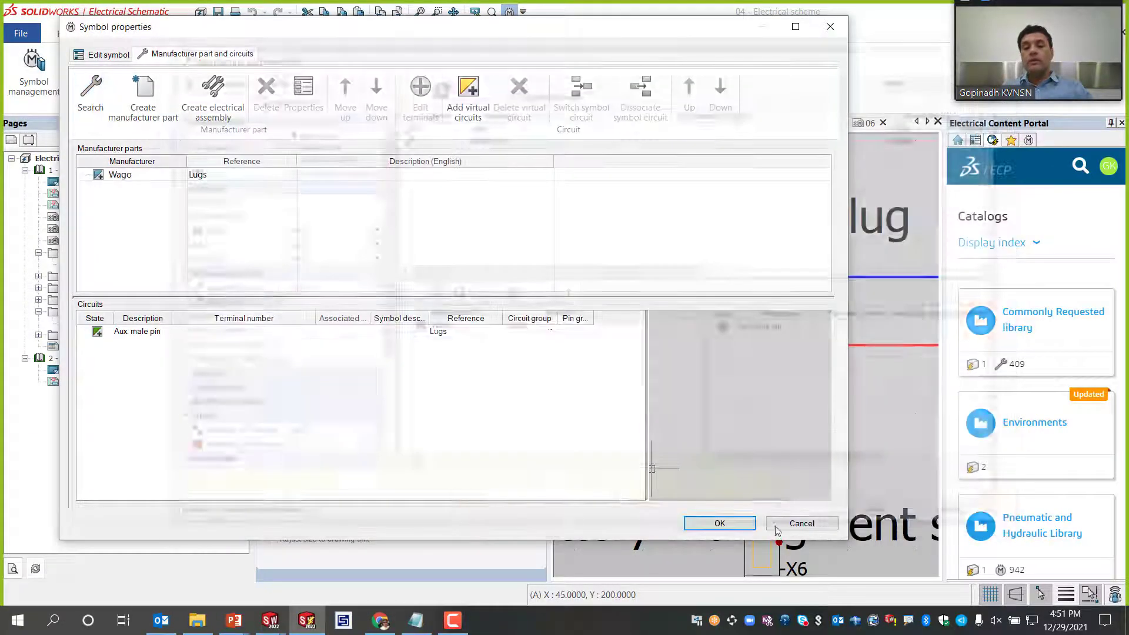
click(722, 523)
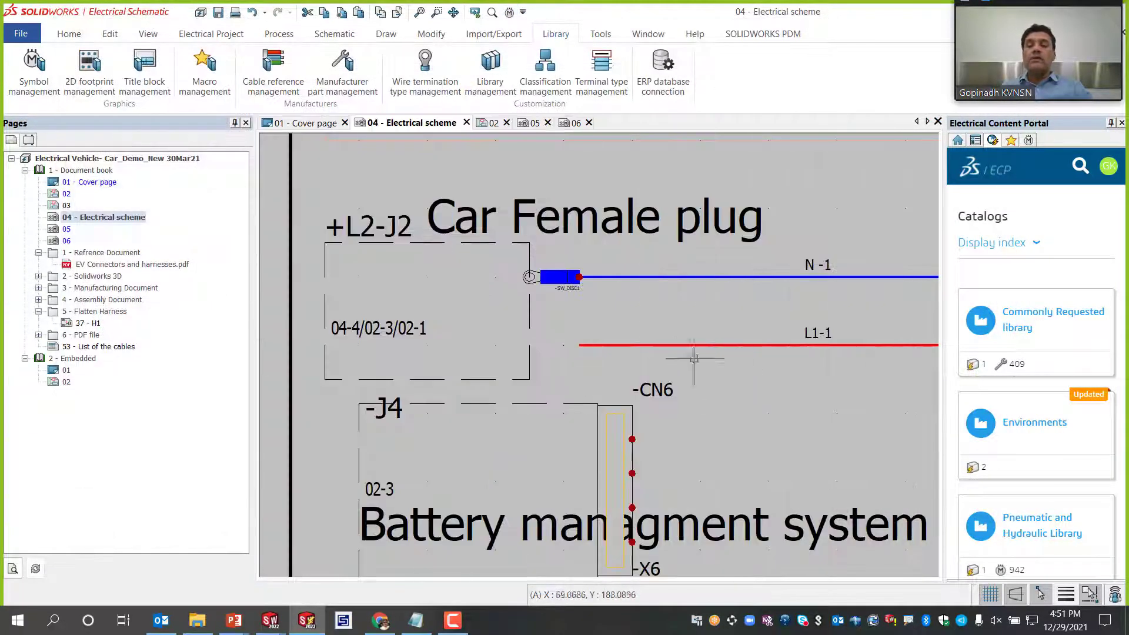
Step: Copy the blue ring terminal symbol onto the open end of wire L1-1 at the car female plug
click(556, 276)
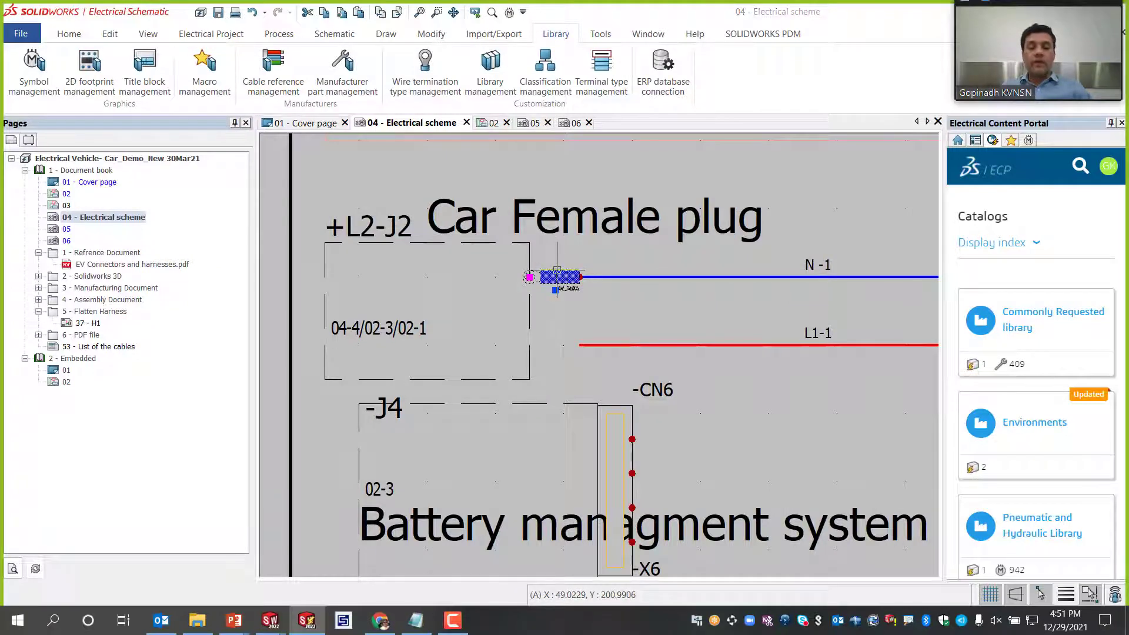
key(ctrl+c)
key(ctrl+v)
scroll(729, 358, up, 2)
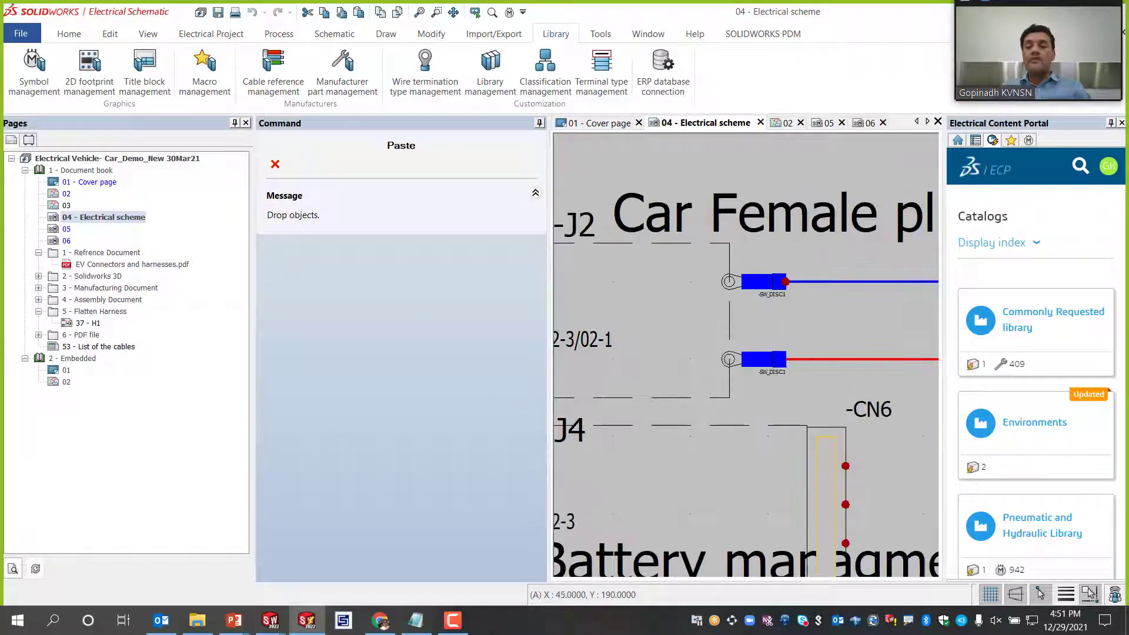
click(729, 359)
scroll(681, 407, down, 2)
scroll(680, 407, up, 4)
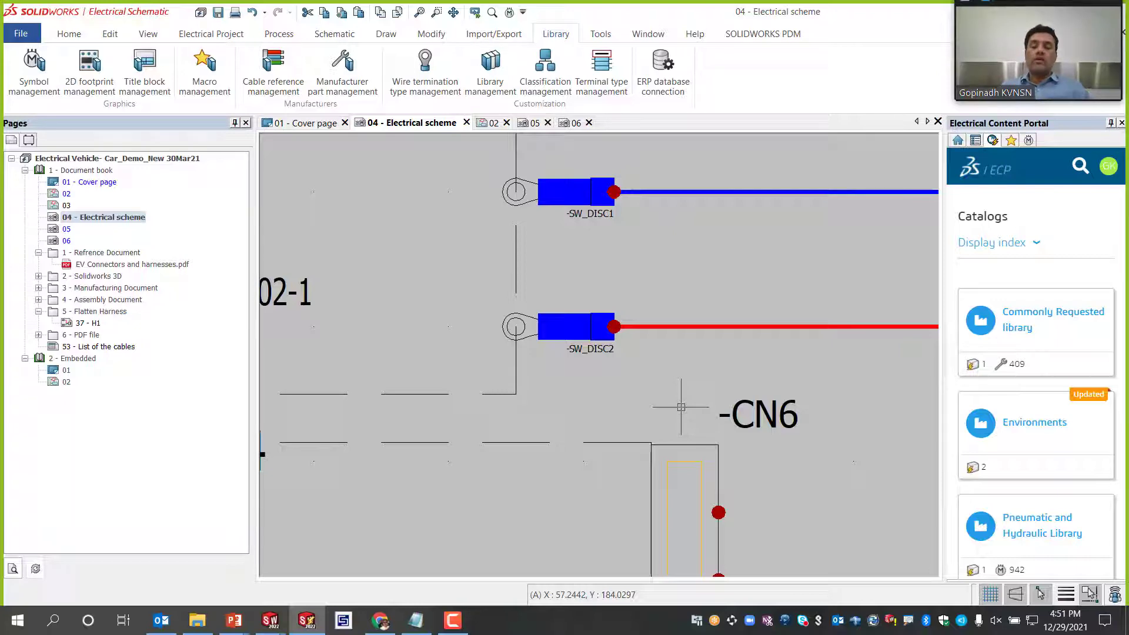
Step: Select every component and wire on the electrical scheme page and add them to an existing project harness with Add / remove from harness
scroll(493, 359, down, 6)
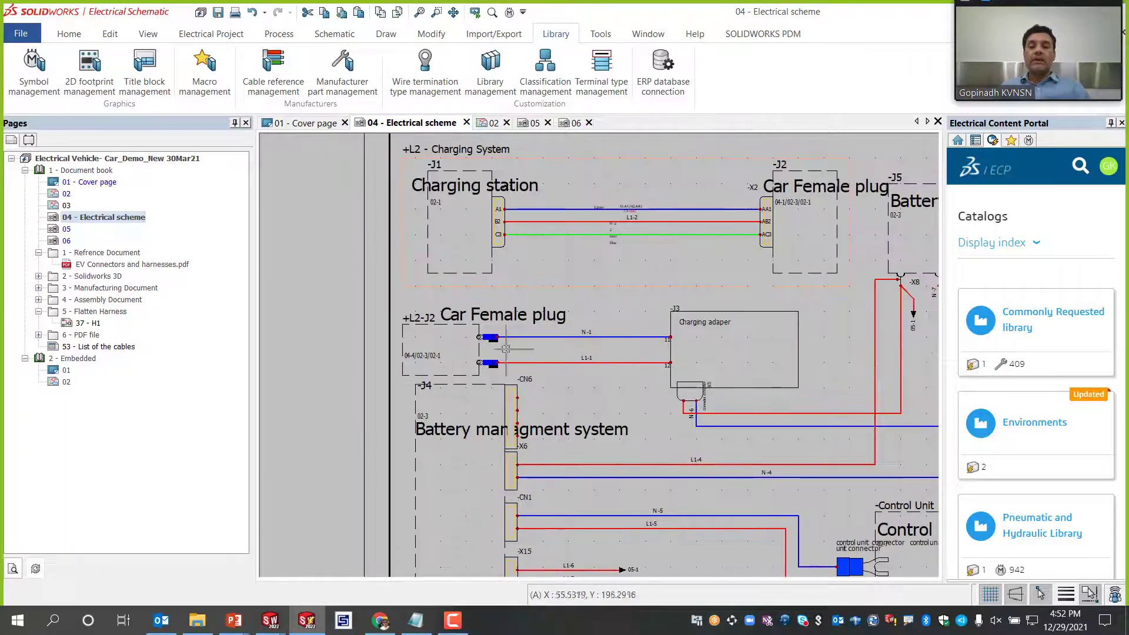
scroll(506, 349, down, 4)
scroll(482, 294, up, 3)
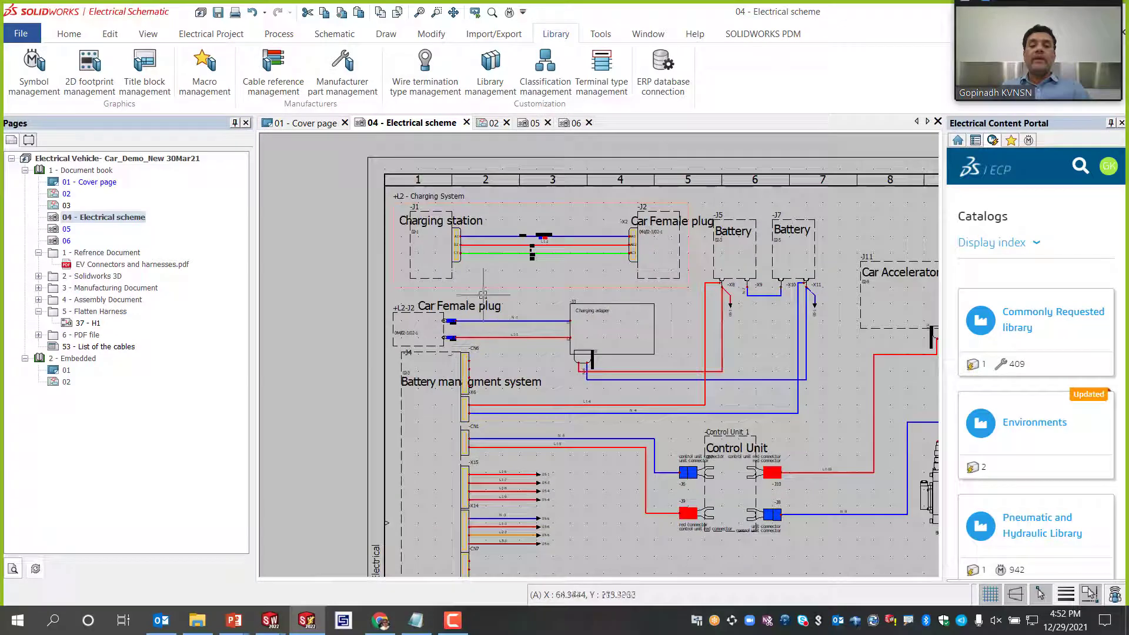
scroll(770, 496, down, 5)
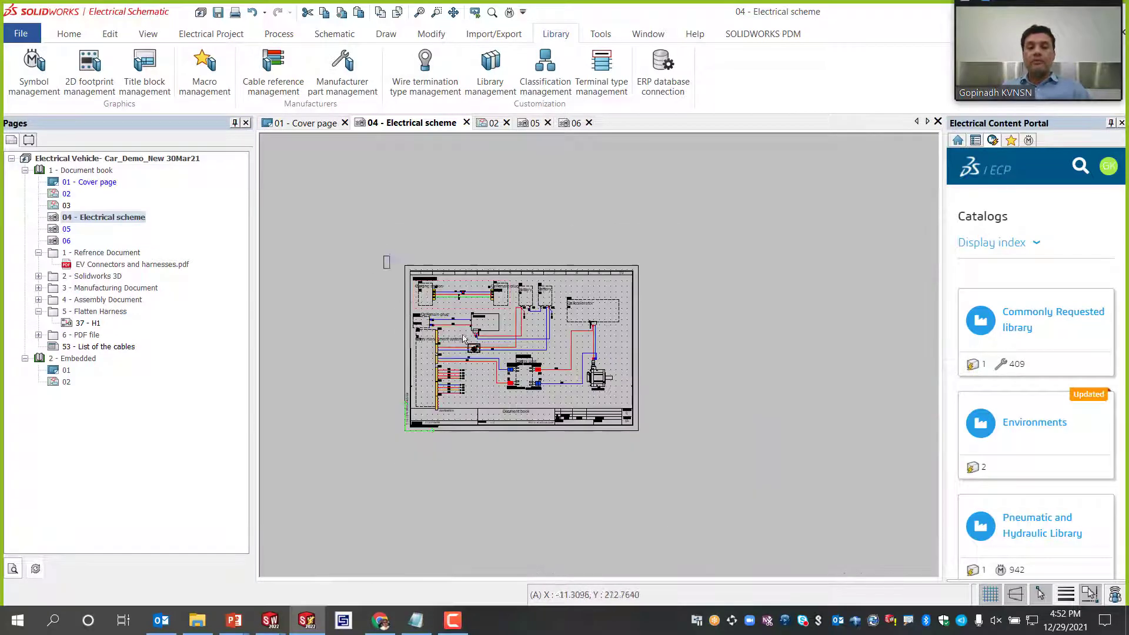
scroll(441, 344, up, 3)
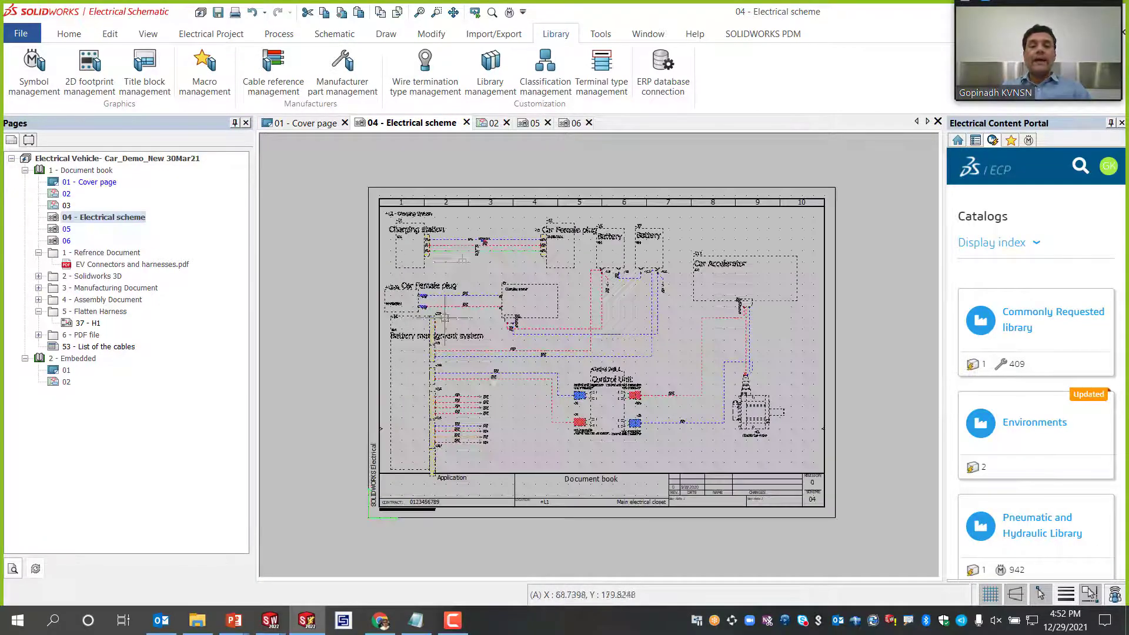
right_click(483, 272)
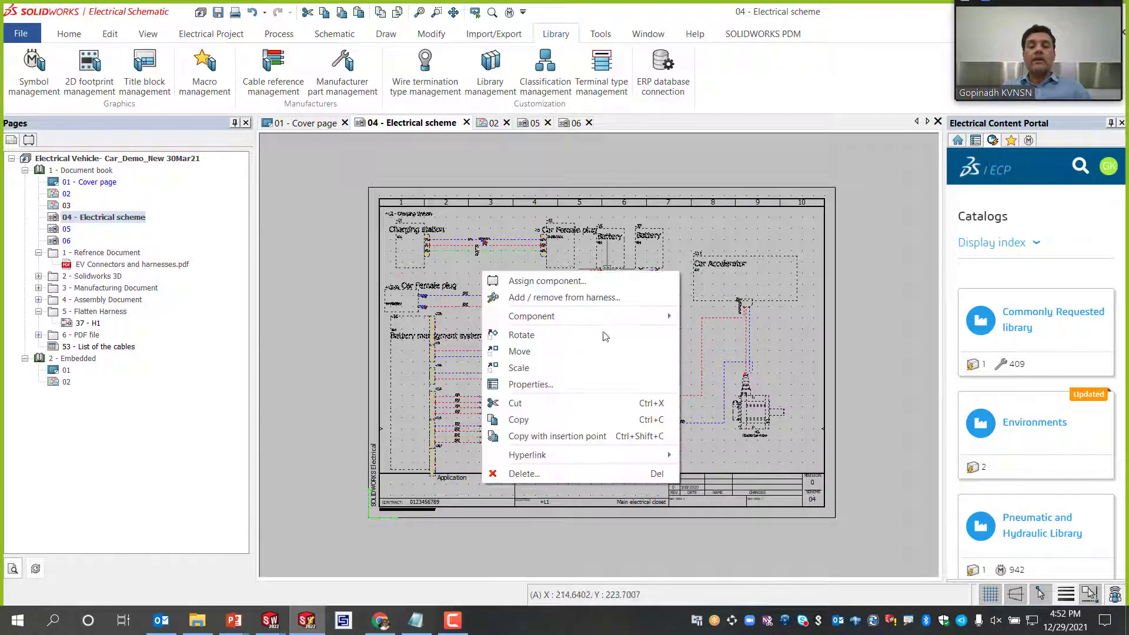
click(553, 298)
click(275, 165)
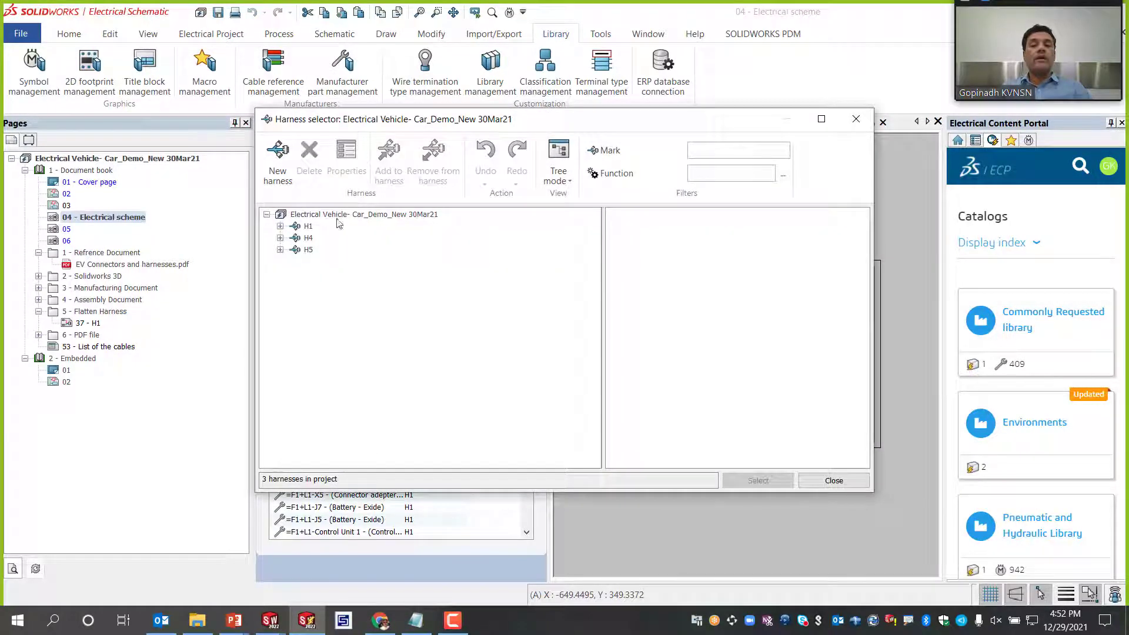
click(739, 481)
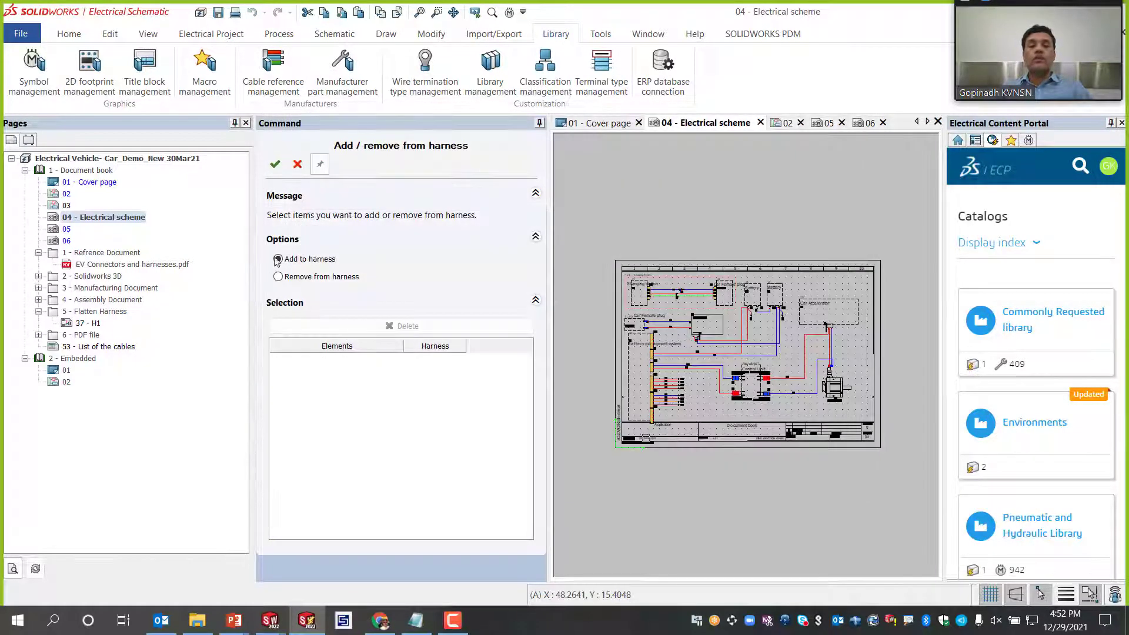
click(295, 165)
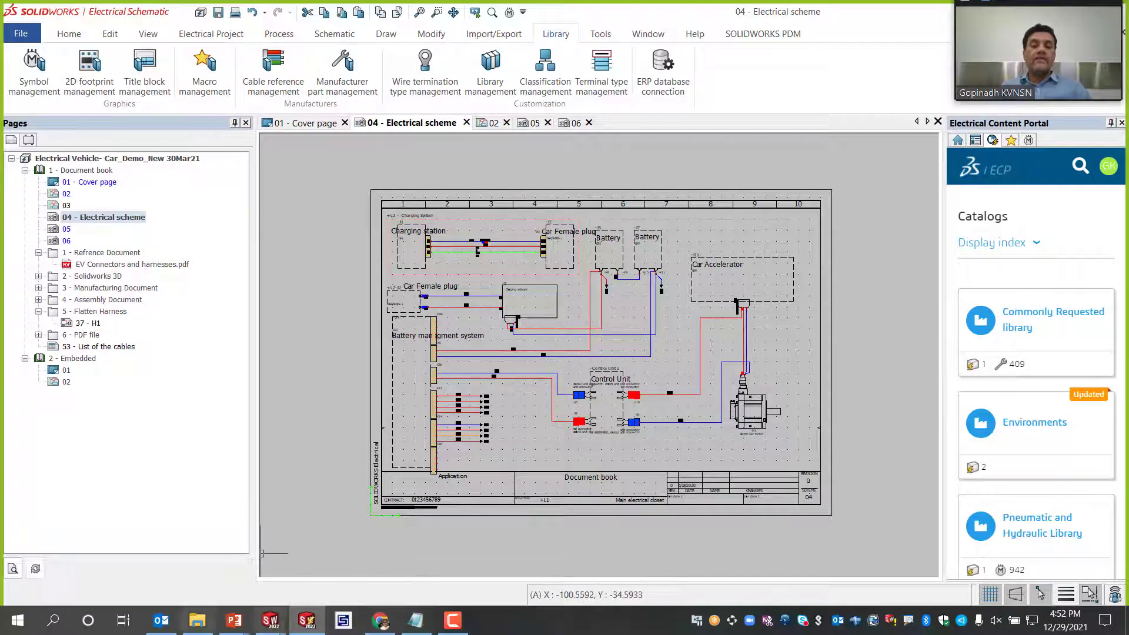
Step: Switch to the SOLIDWORKS assembly 835.SLDASM and hide the Tesla Model S Body component to expose the electrical parts
mouse_move(270, 621)
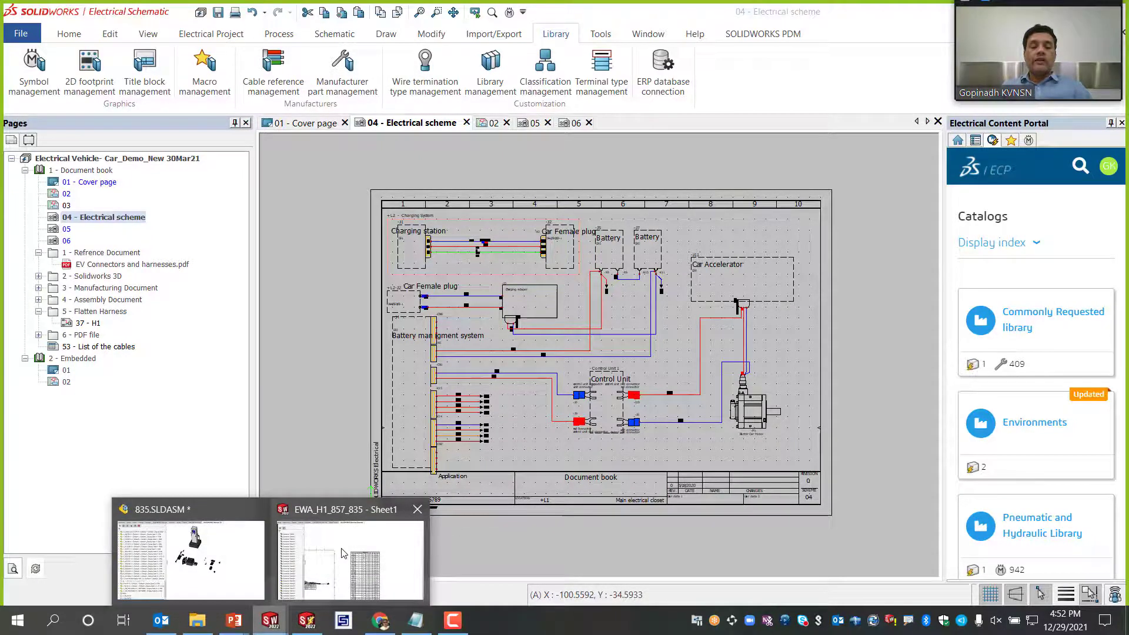
click(238, 544)
scroll(534, 342, down, 3)
scroll(566, 446, up, 3)
middle_drag(566, 446, 588, 436)
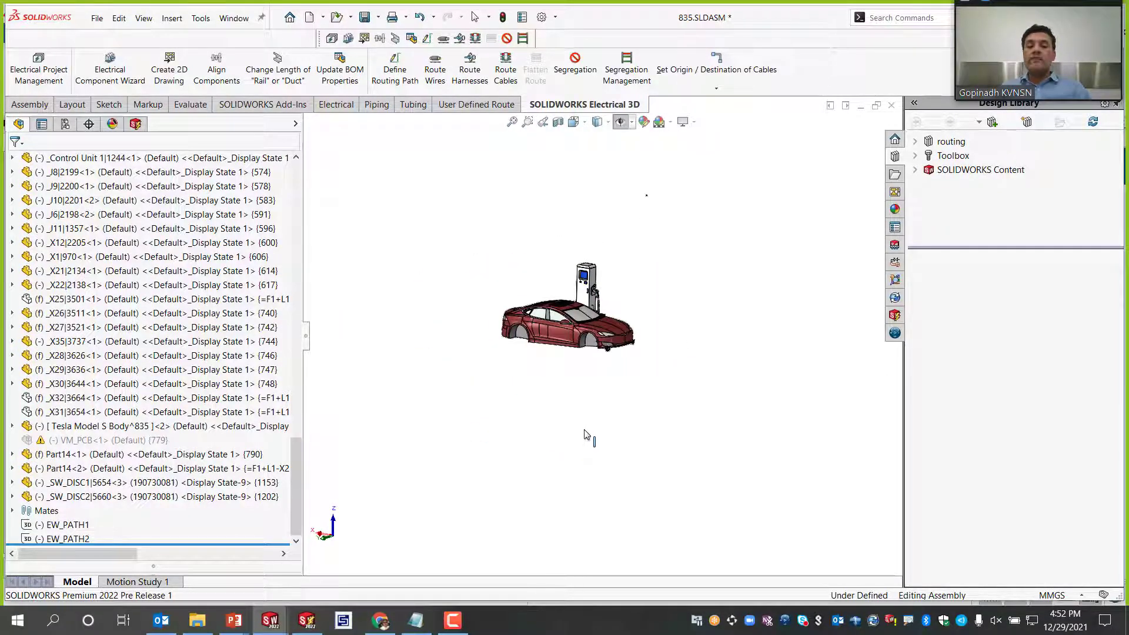
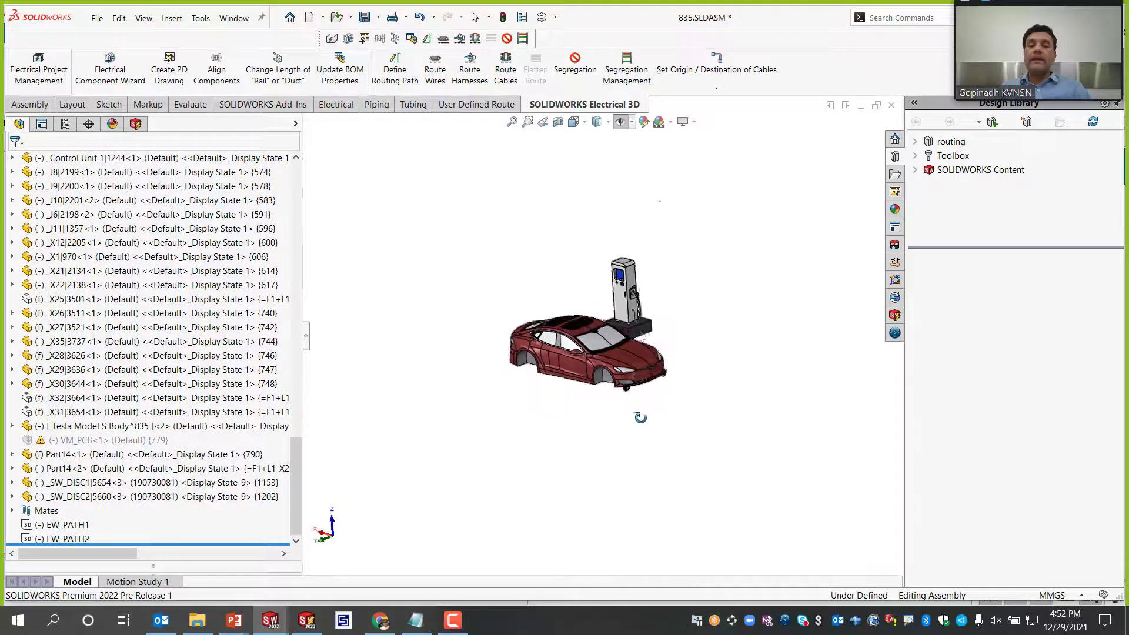
scroll(619, 260, up, 5)
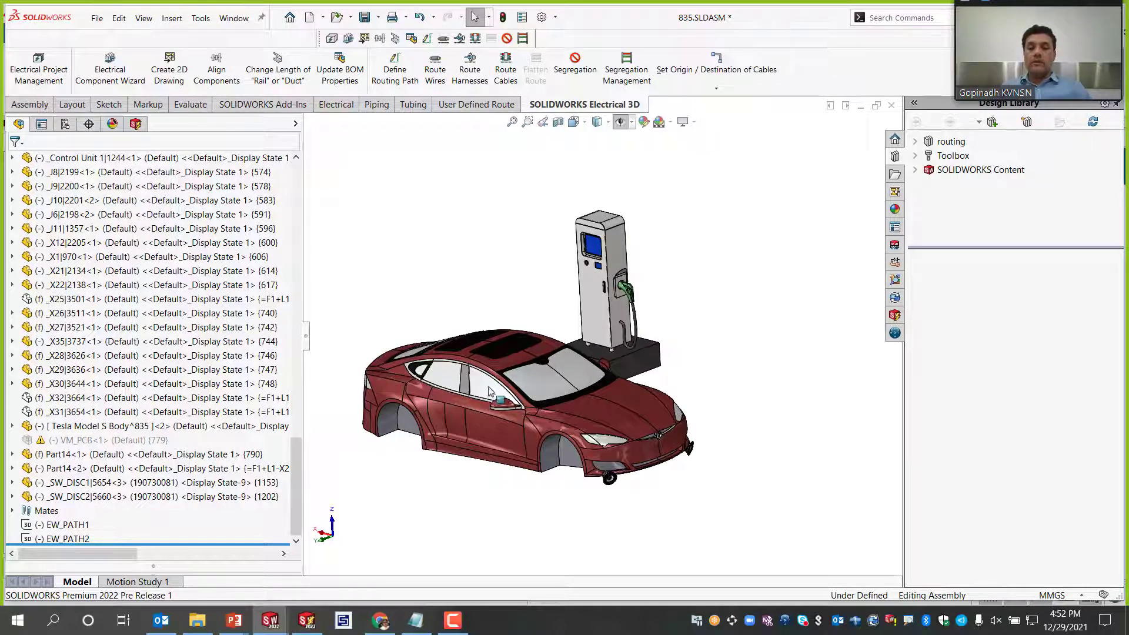
click(485, 428)
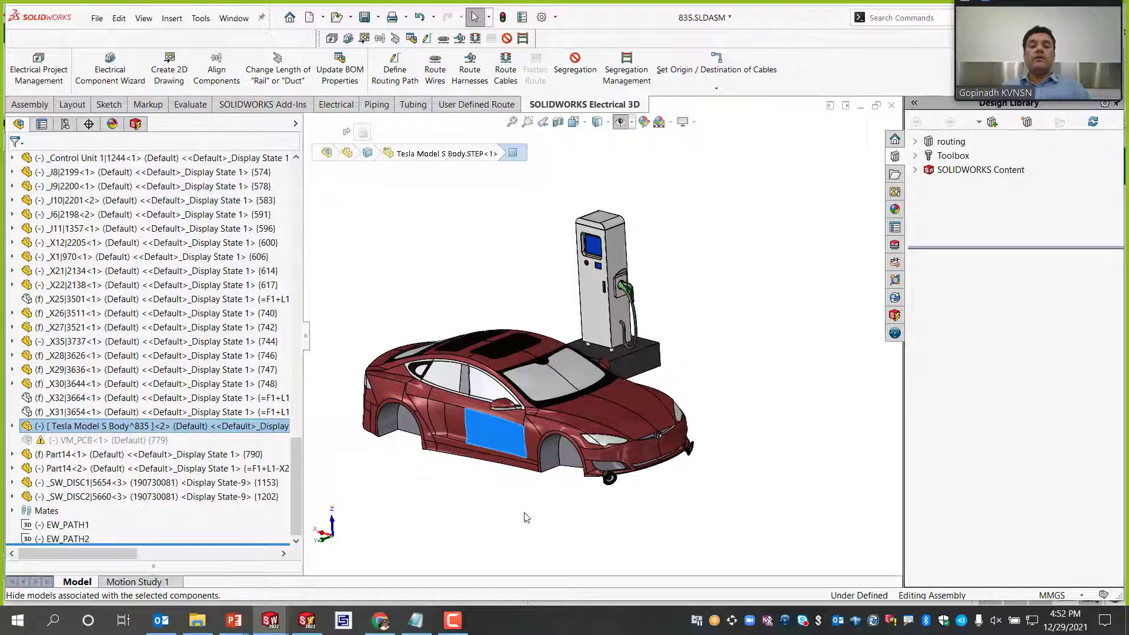
key(Tab)
Step: Examine the exposed batteries, motor and battery management system with its connectors in the 3D assembly
scroll(517, 376, down, 3)
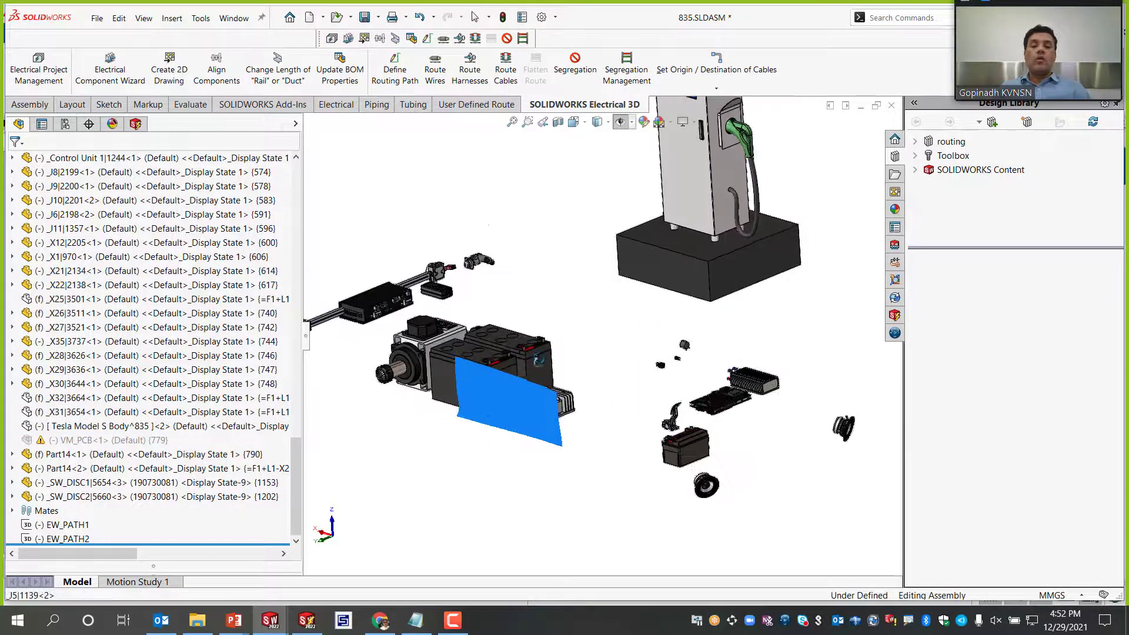
scroll(510, 412, down, 3)
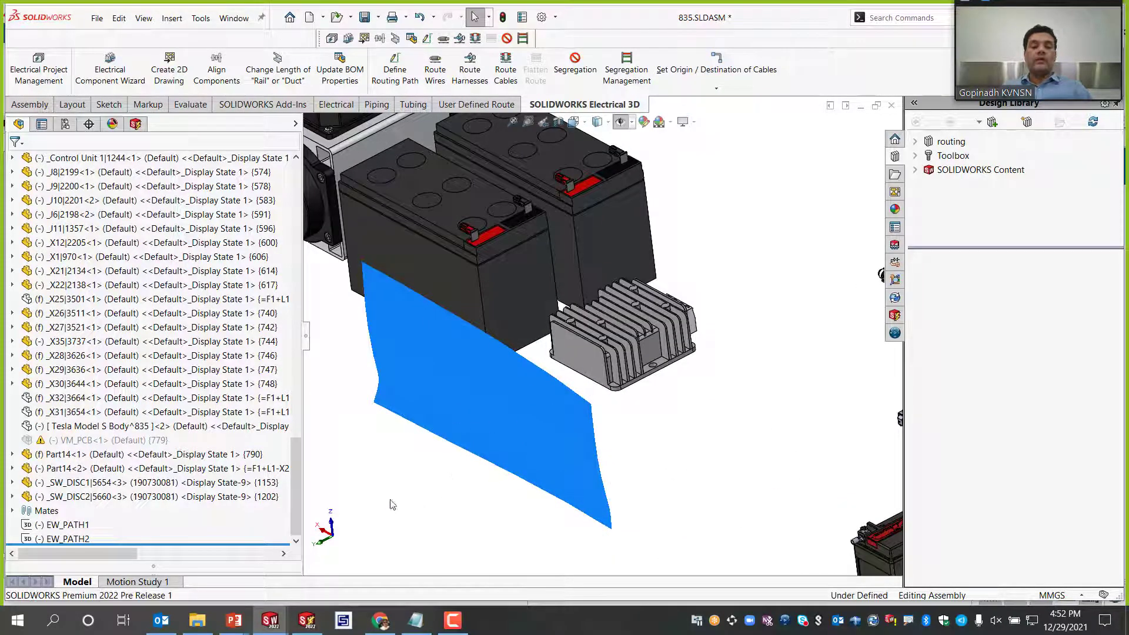
scroll(478, 373, up, 5)
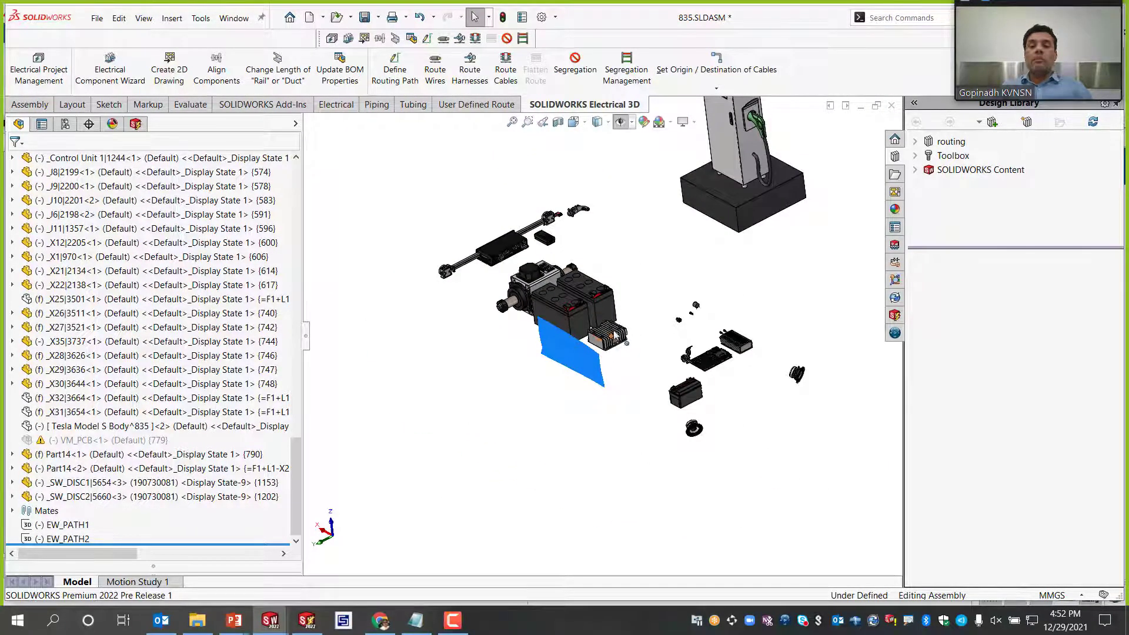
middle_drag(614, 333, 553, 326)
scroll(358, 179, down, 6)
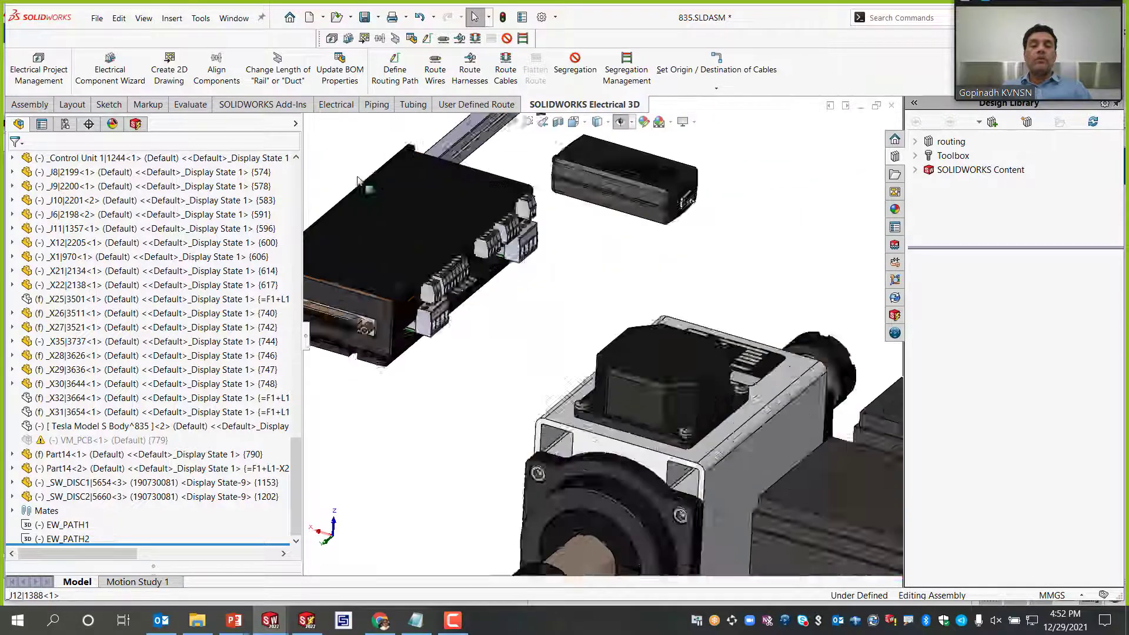
scroll(357, 179, up, 4)
scroll(716, 249, up, 2)
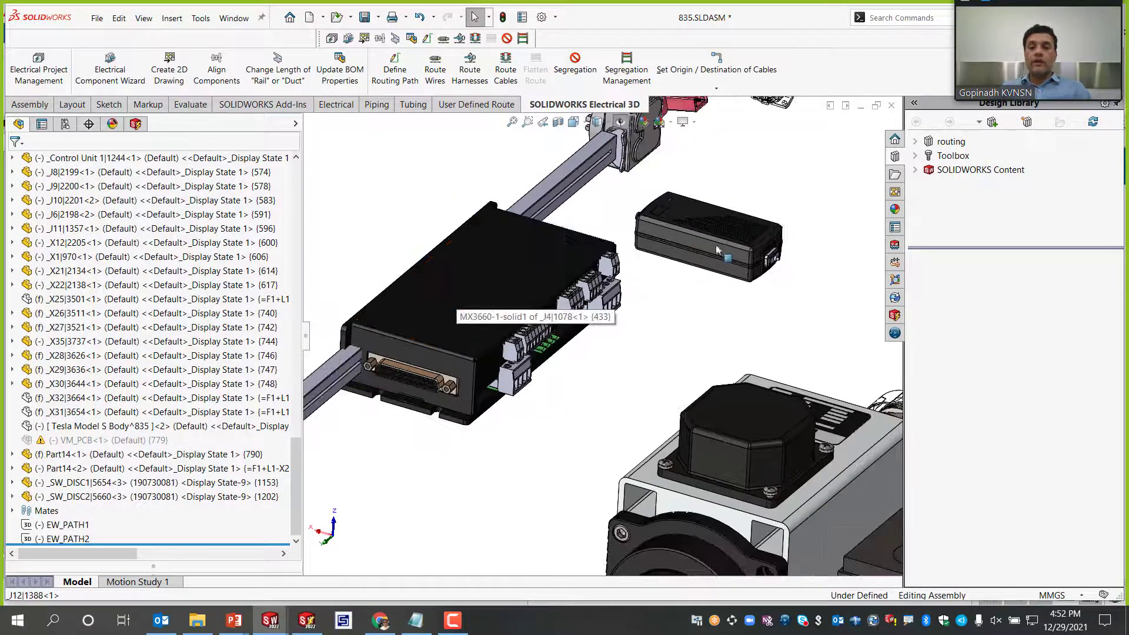
scroll(716, 250, up, 8)
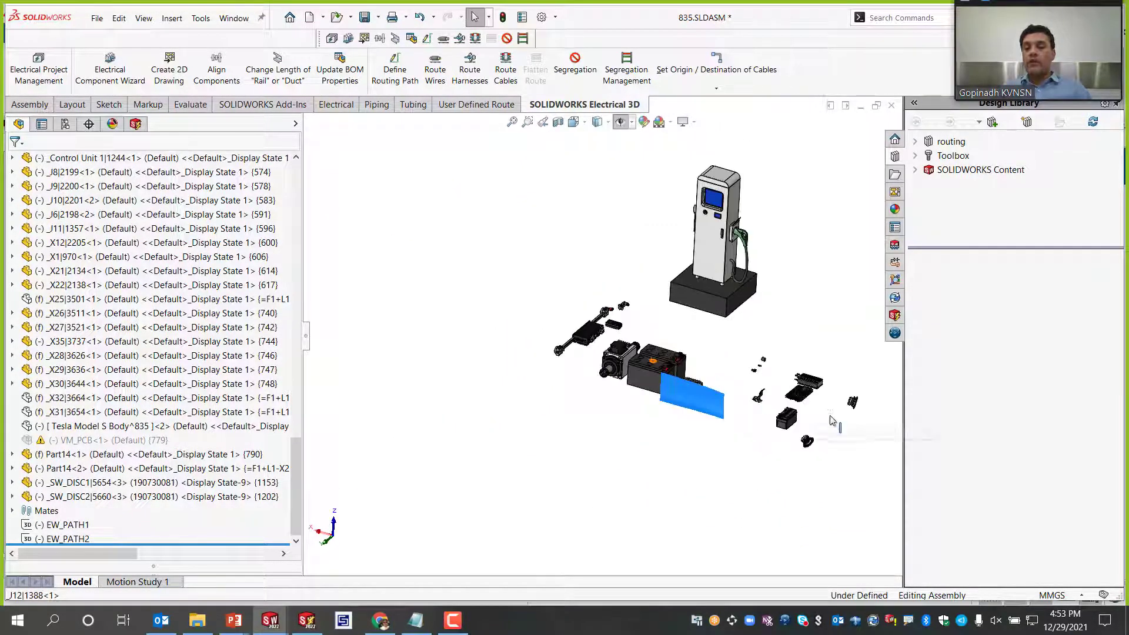
Step: Examine the control unit, relay and fuse board, accelerator pedal, separate battery and speaker in the 3D assembly
scroll(823, 420, down, 6)
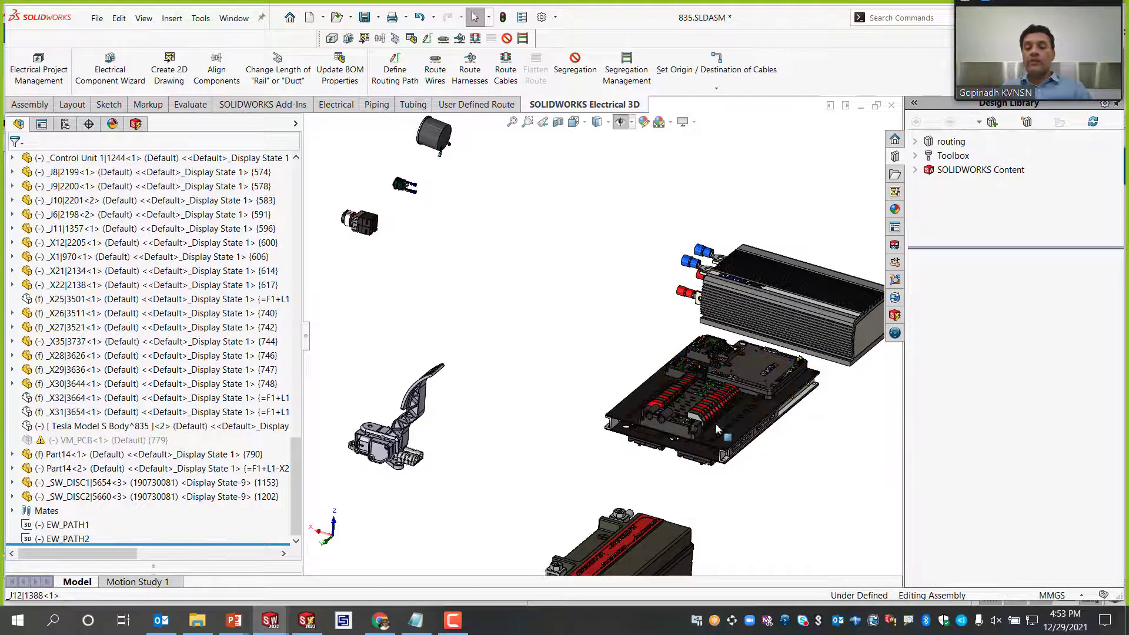
scroll(717, 429, down, 2)
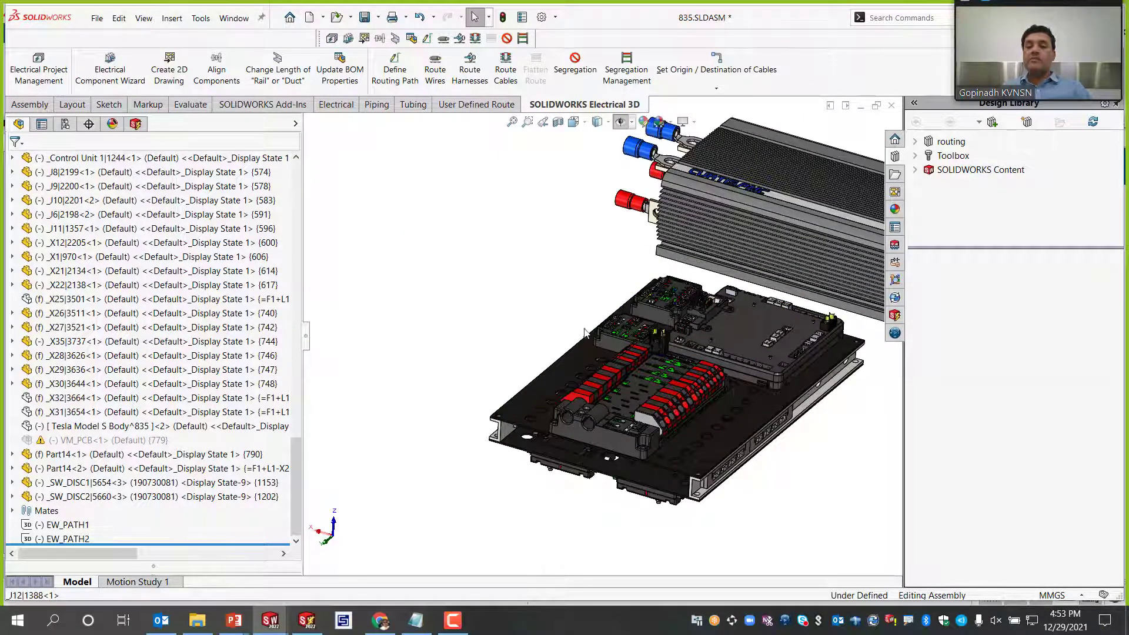
scroll(585, 332, up, 3)
click(376, 365)
scroll(412, 411, up, 2)
scroll(496, 384, down, 4)
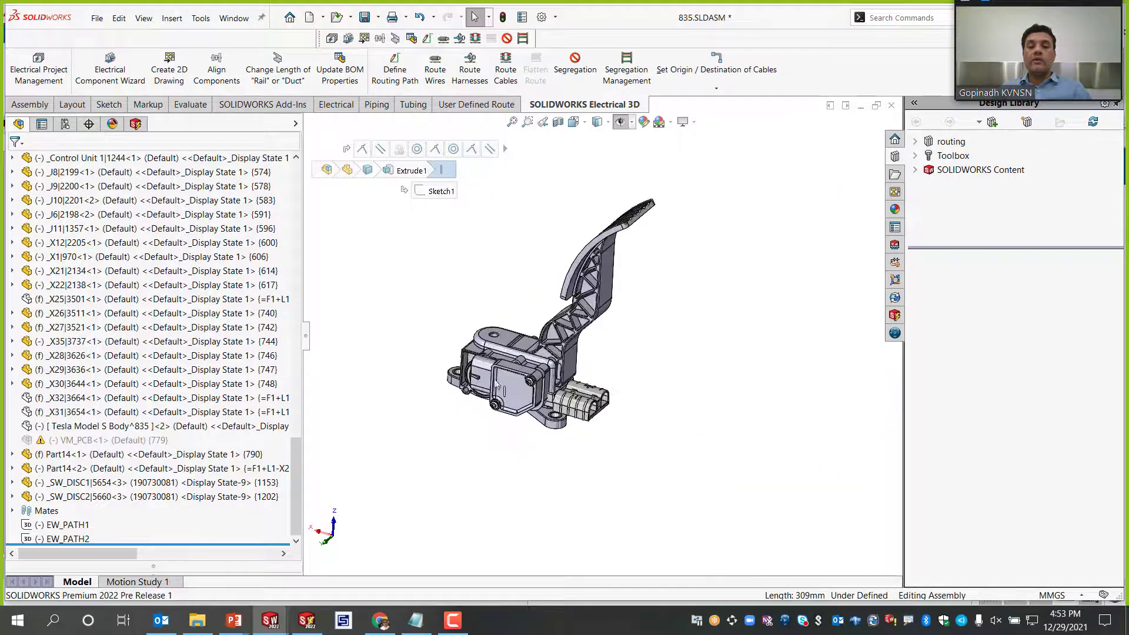
scroll(487, 329, up, 4)
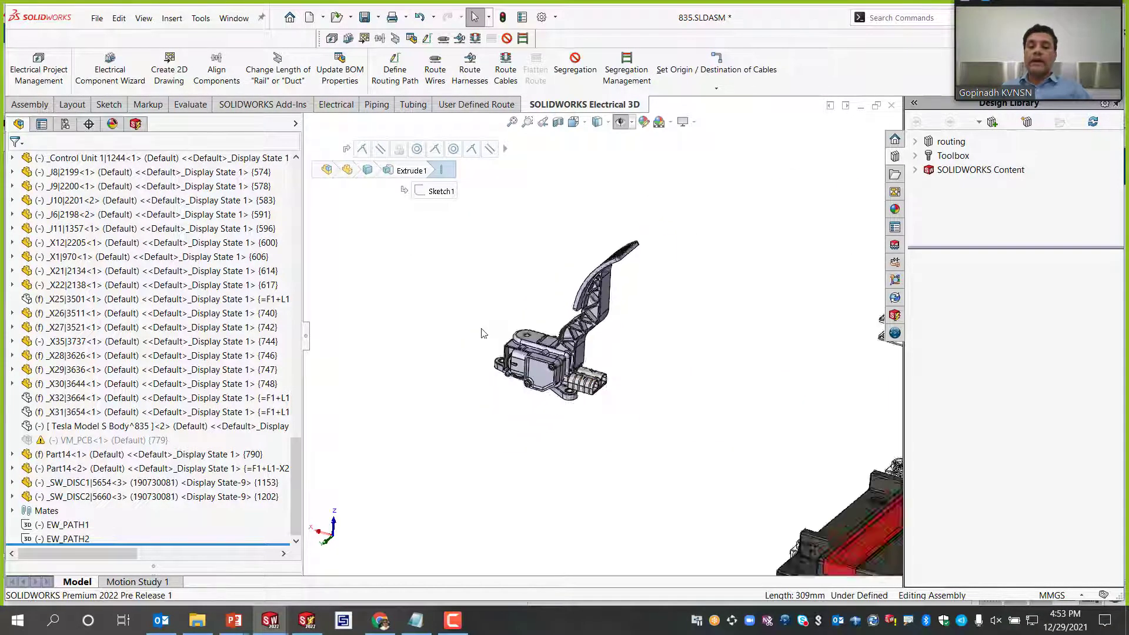
scroll(718, 473, up, 5)
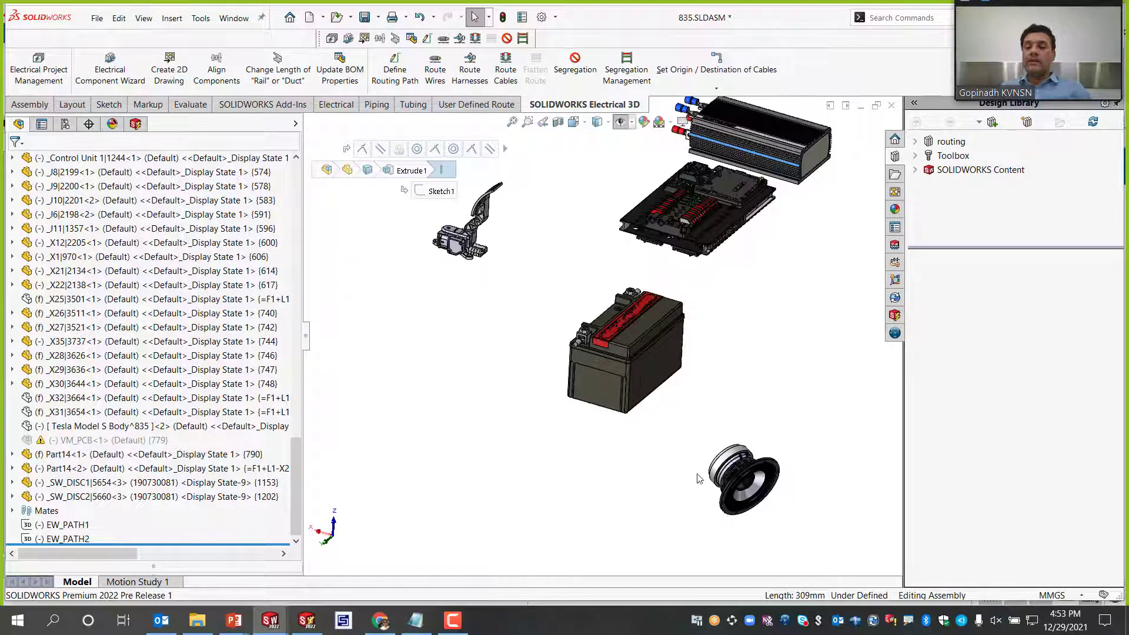
scroll(647, 411, up, 3)
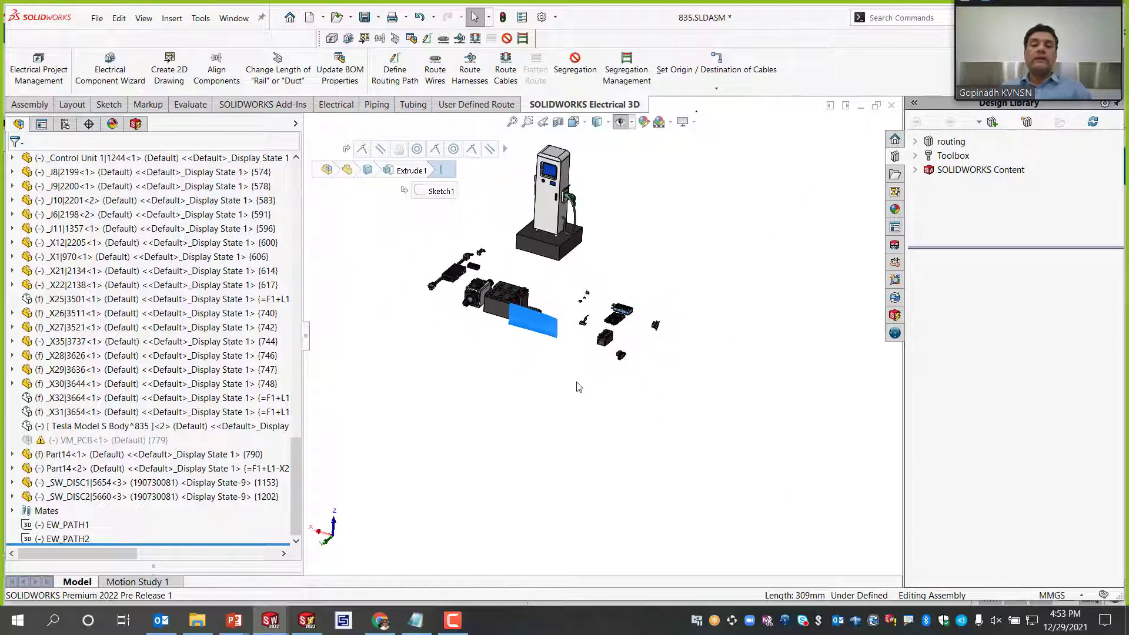
Step: Delete the ring terminal components _SW_DISC1 and _SW_DISC2 from the charging plug, together with their dependent mates
scroll(573, 383, up, 2)
scroll(482, 272, down, 2)
scroll(502, 266, down, 5)
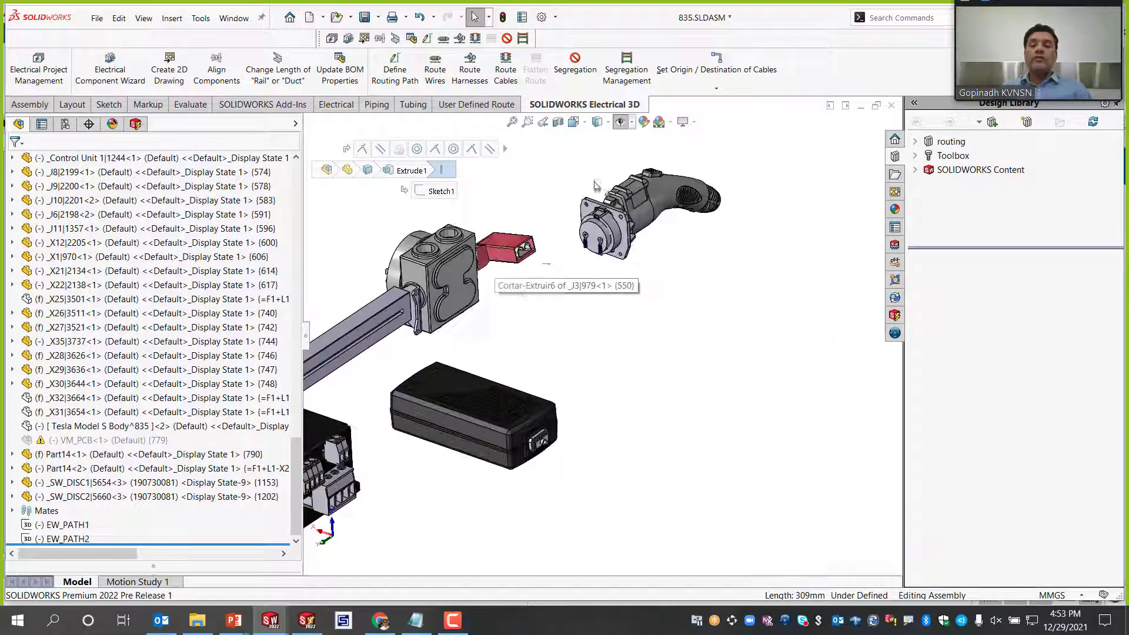
drag(556, 209, 663, 315)
scroll(662, 315, down, 2)
key(Delete)
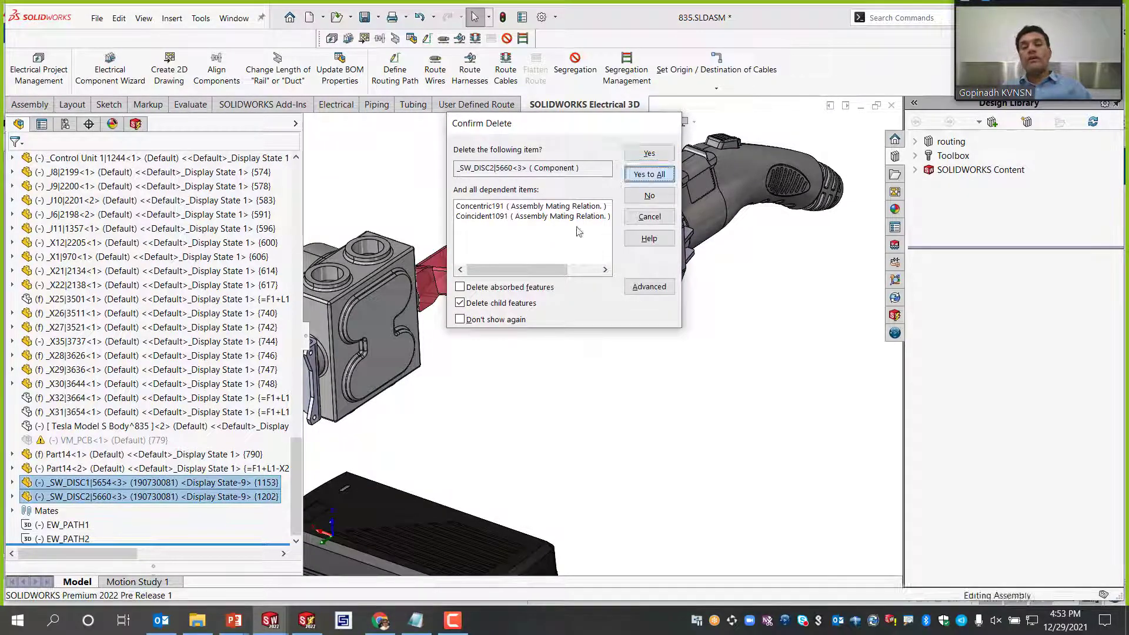
key(Return)
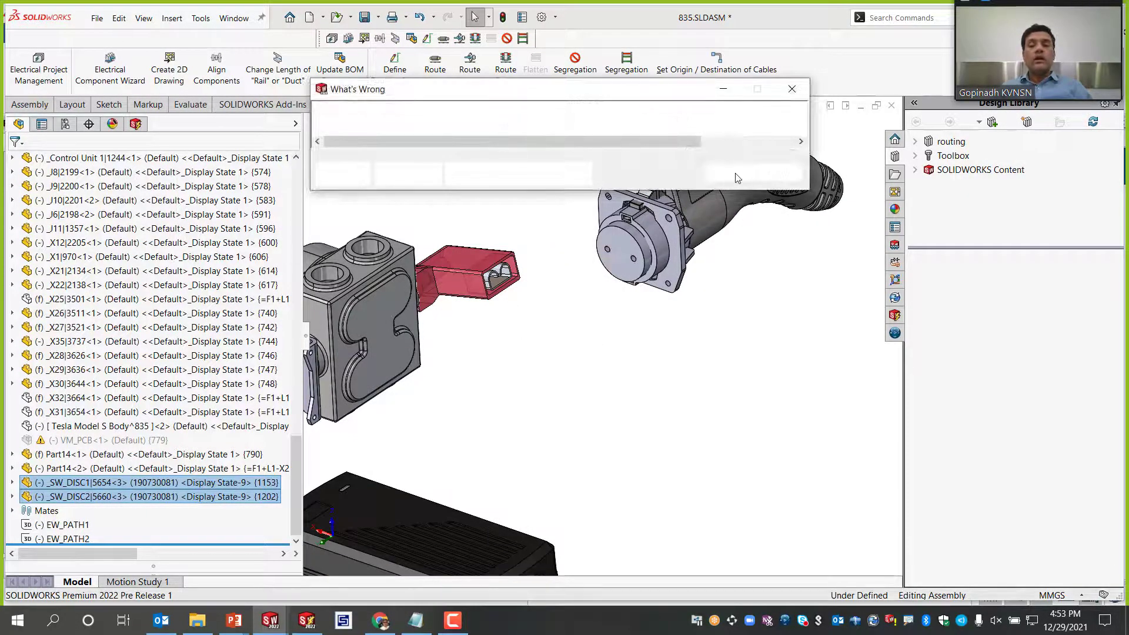
key(Escape)
Step: Switch to the electrical schematic and examine ring terminals -SW_DISC1 and -SW_DISC2 at the lower car female plug
click(306, 620)
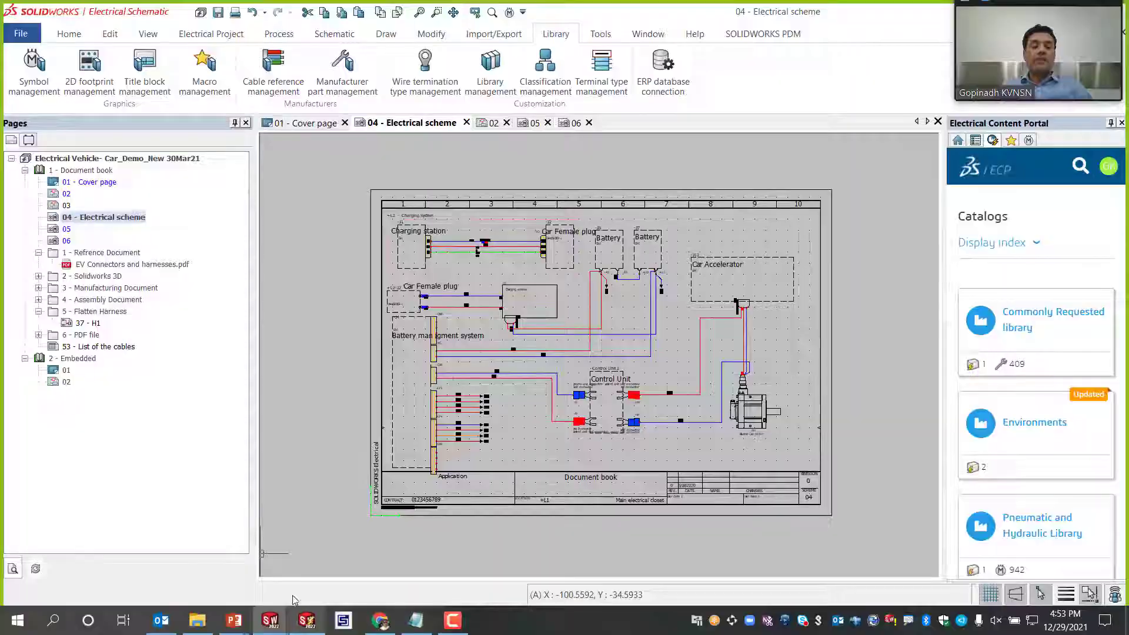
scroll(422, 299, up, 8)
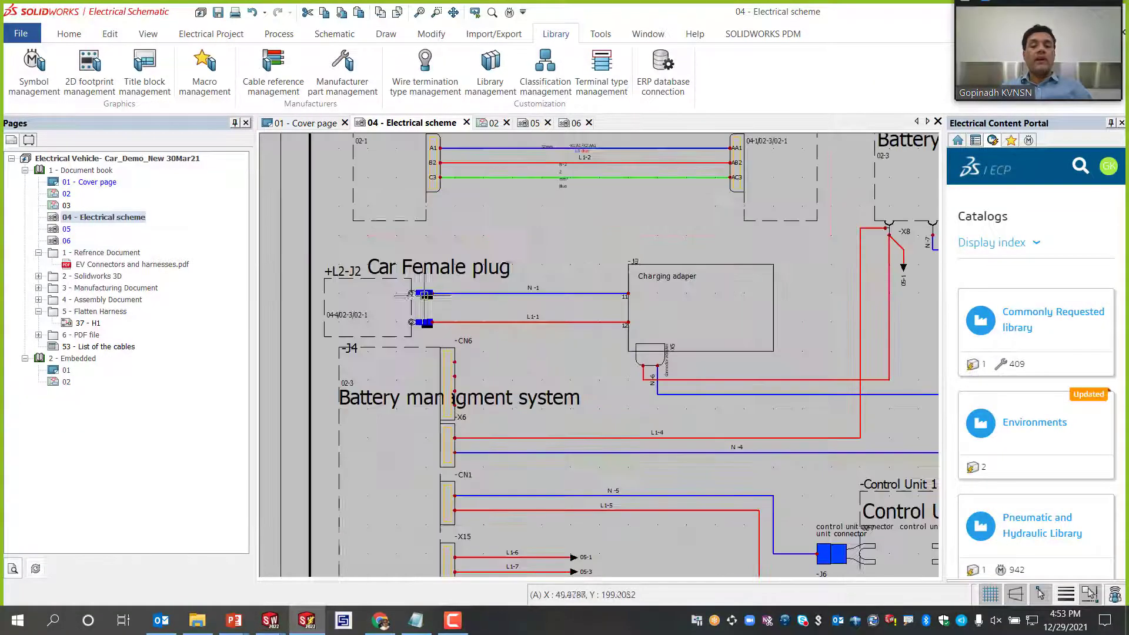
scroll(421, 301, up, 2)
scroll(552, 368, down, 4)
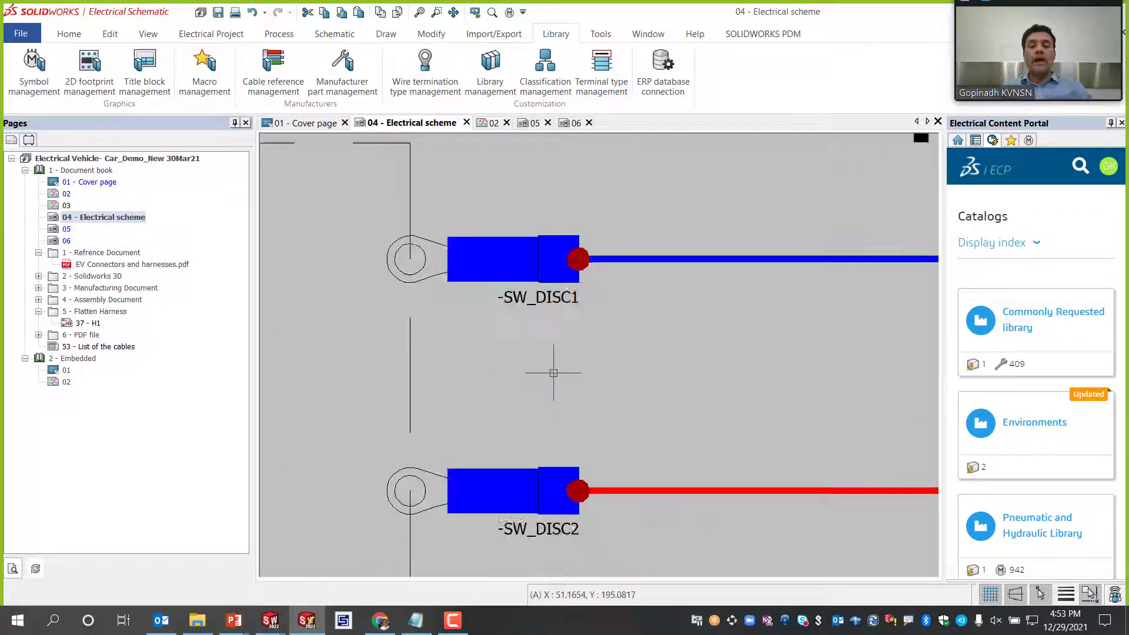
scroll(562, 333, up, 1)
scroll(562, 333, up, 1)
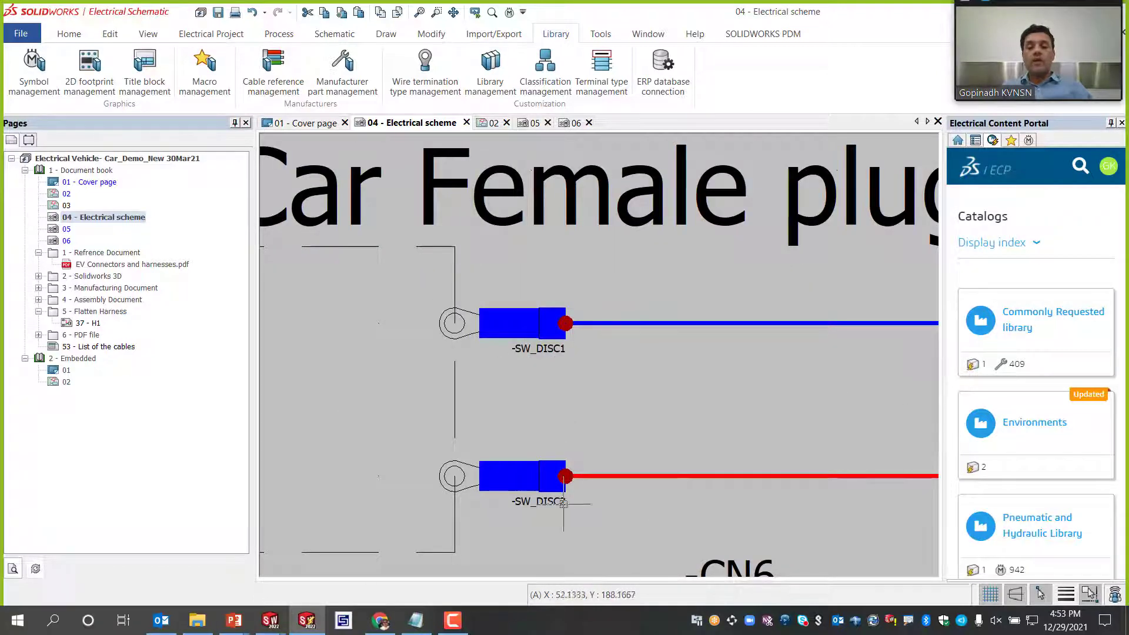
Step: Switch to the 835 3D assembly, find SW_DISC1 and SW_DISC2 among the electrical components, and expand SW_DISC1 to reach its lug part
click(271, 622)
click(194, 546)
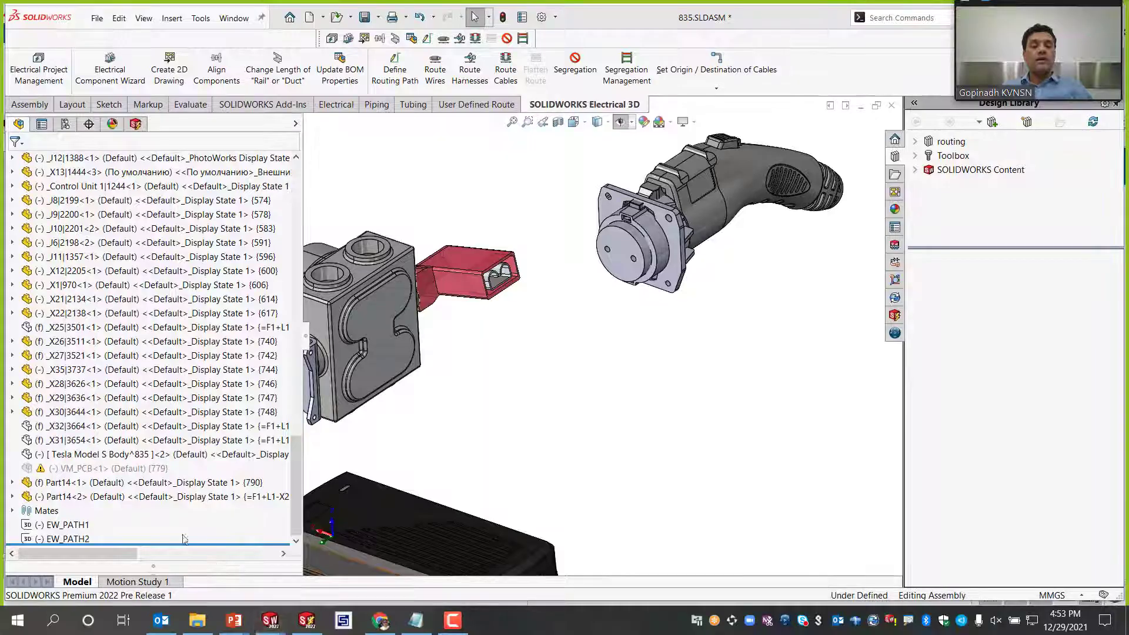
scroll(593, 294, down, 3)
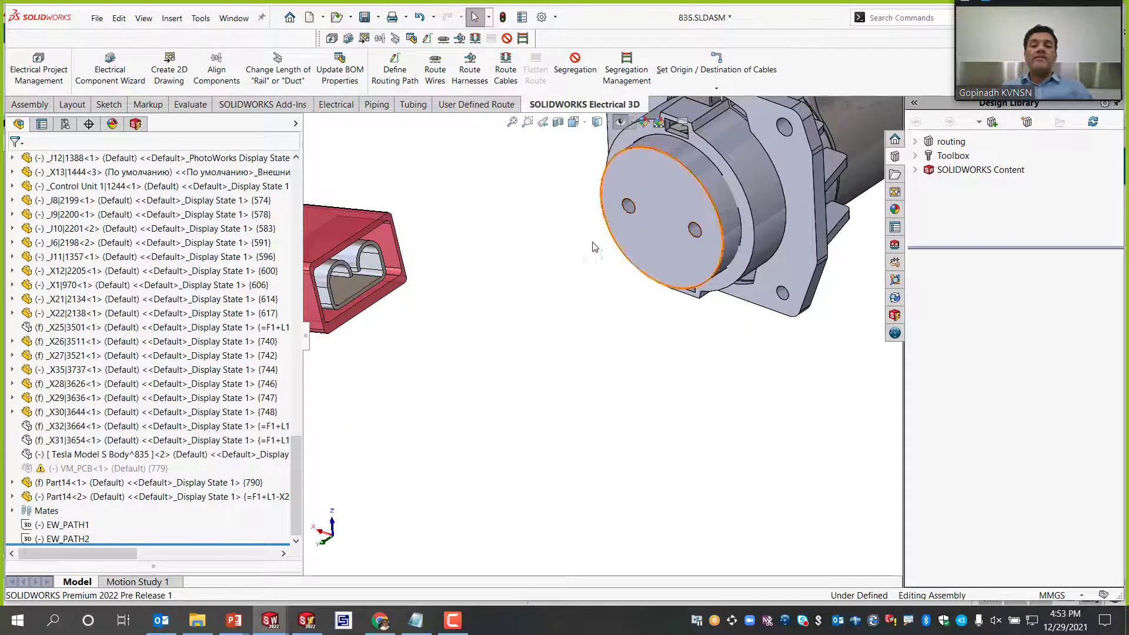
middle_drag(674, 212, 701, 254)
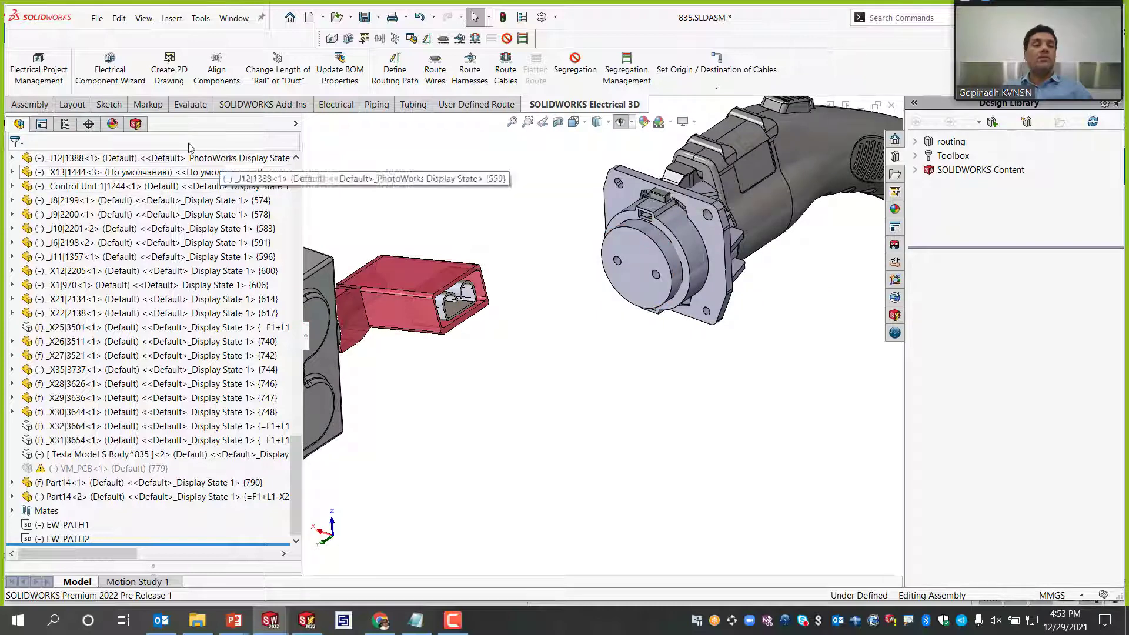
click(136, 124)
scroll(85, 311, up, 5)
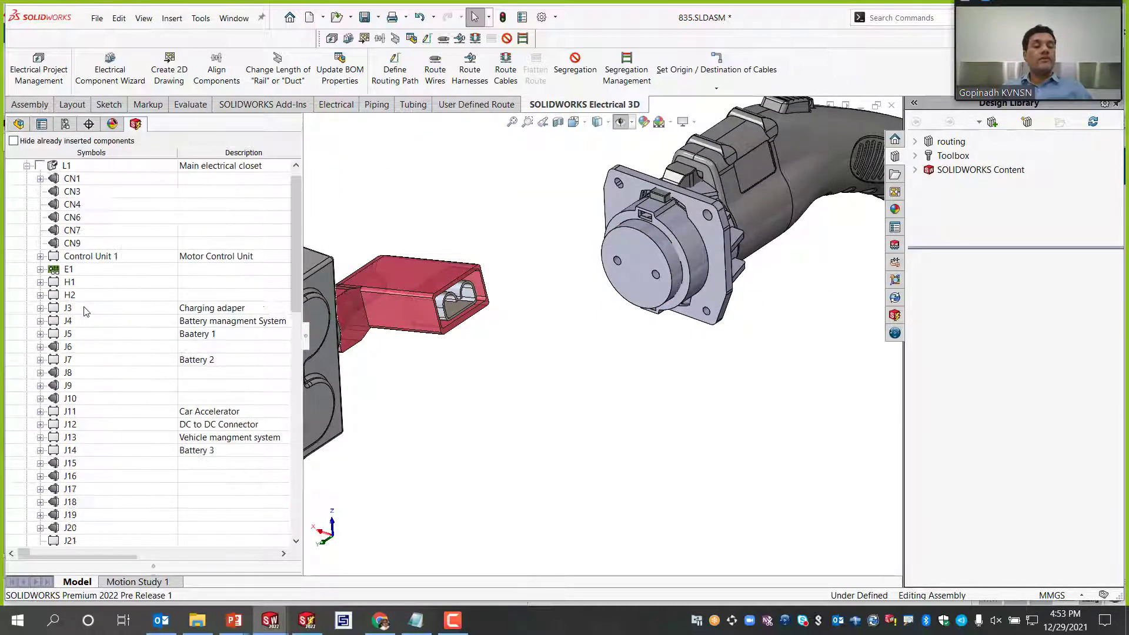
scroll(91, 294, down, 7)
click(88, 400)
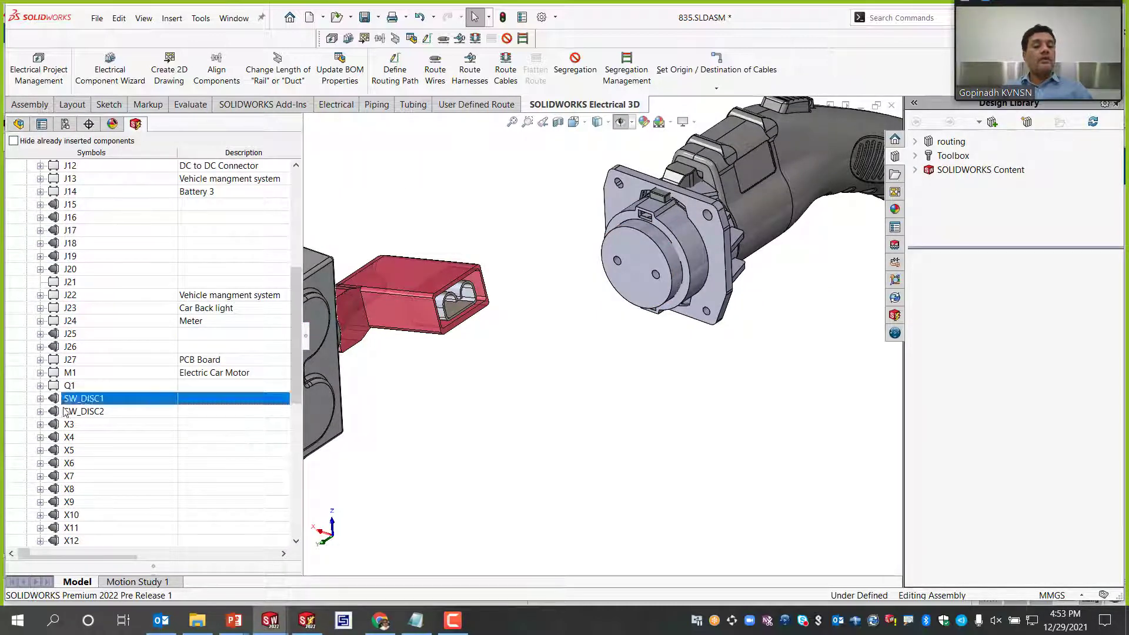
click(88, 411)
click(40, 398)
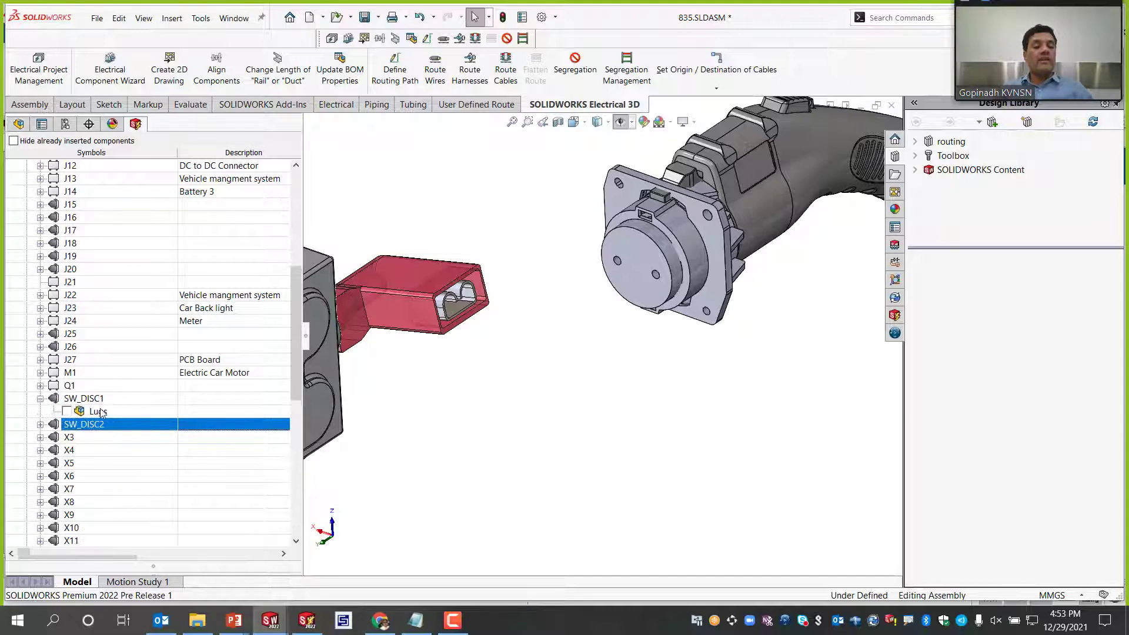
Step: Insert the SW_DISC1 lug at one contact hole of the charging plug, rotated twice by 90 degrees about Y, and dismiss the rebuild report
right_click(100, 411)
scroll(605, 282, down, 3)
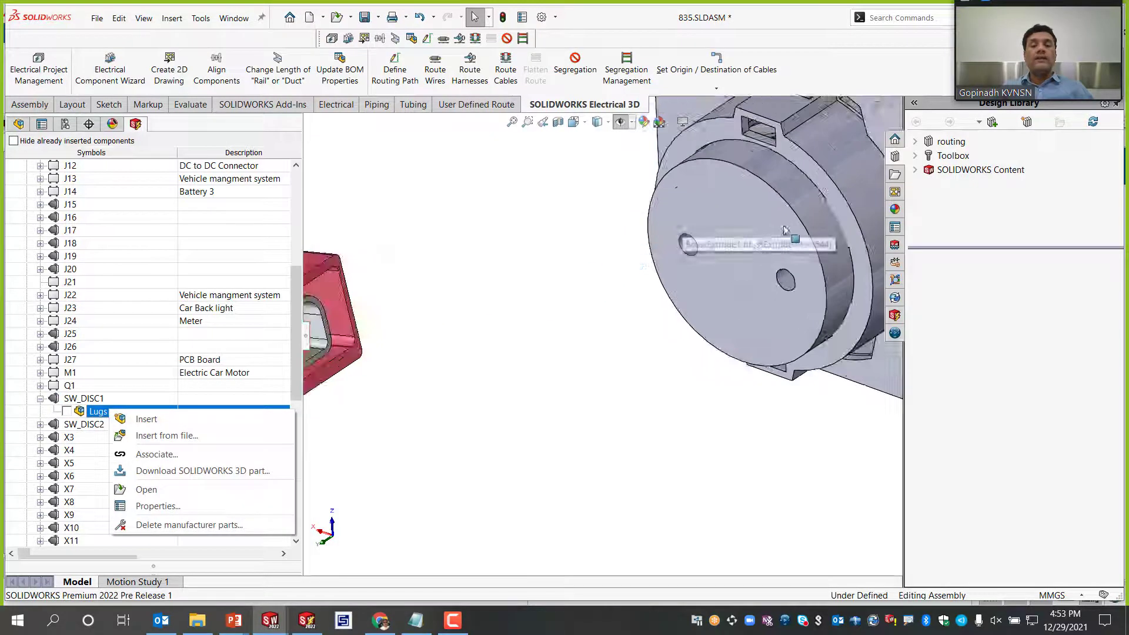
click(179, 418)
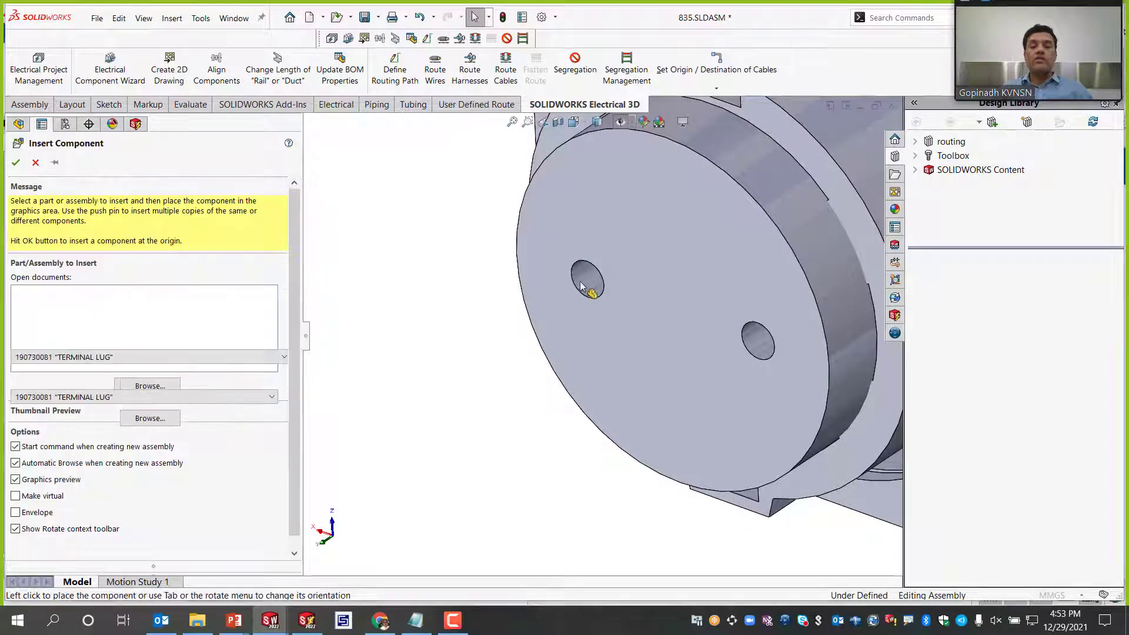
scroll(549, 294, up, 3)
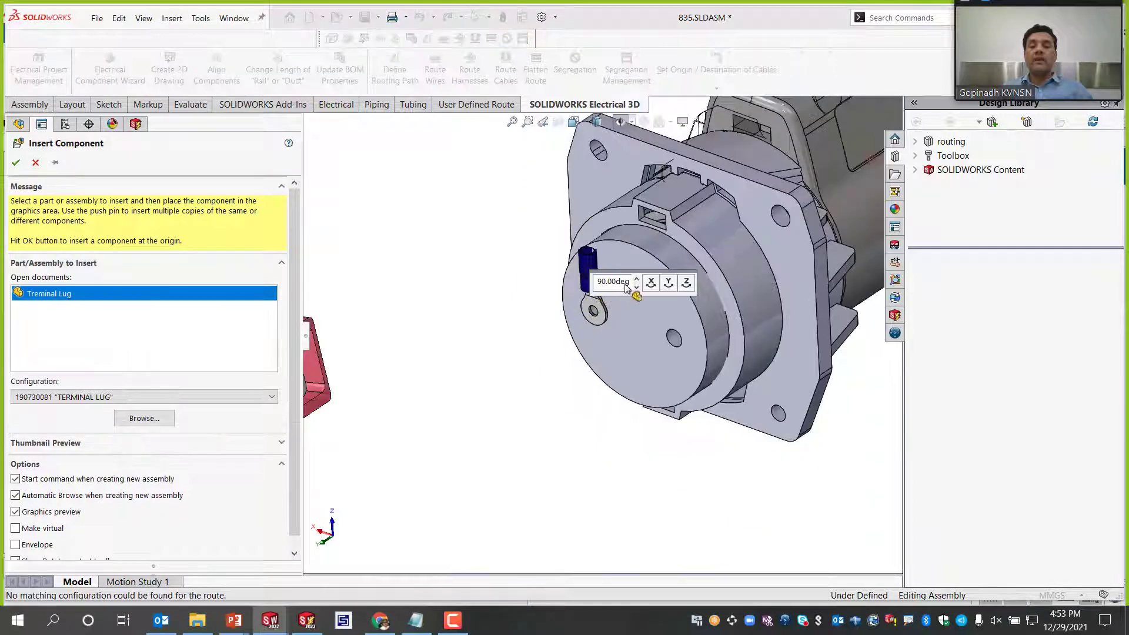
click(669, 283)
click(669, 283)
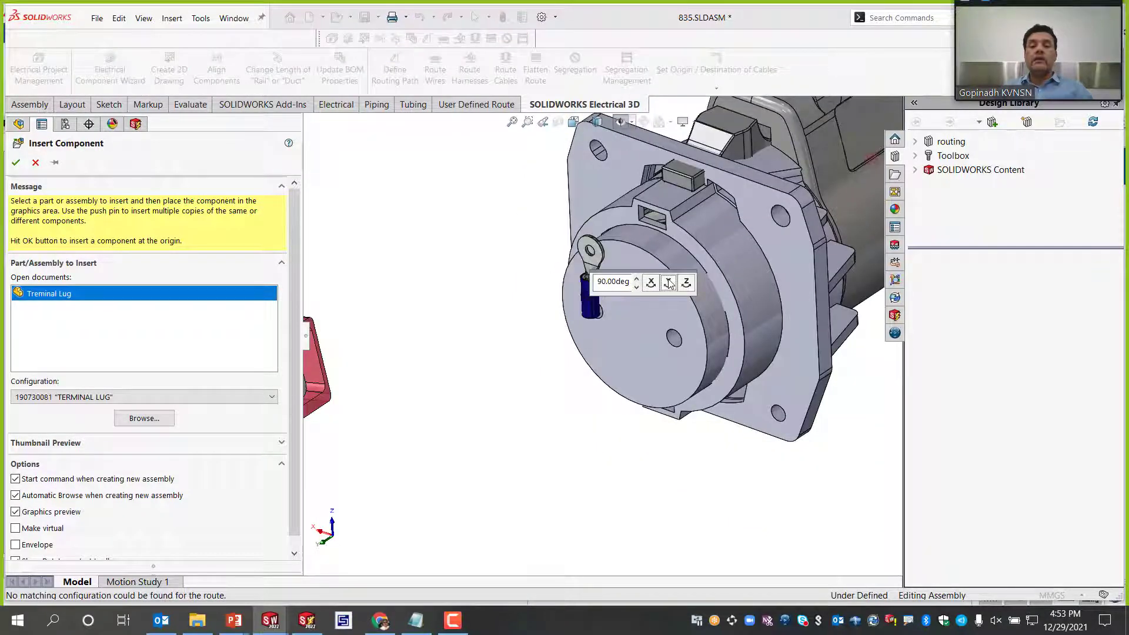
scroll(591, 308, down, 3)
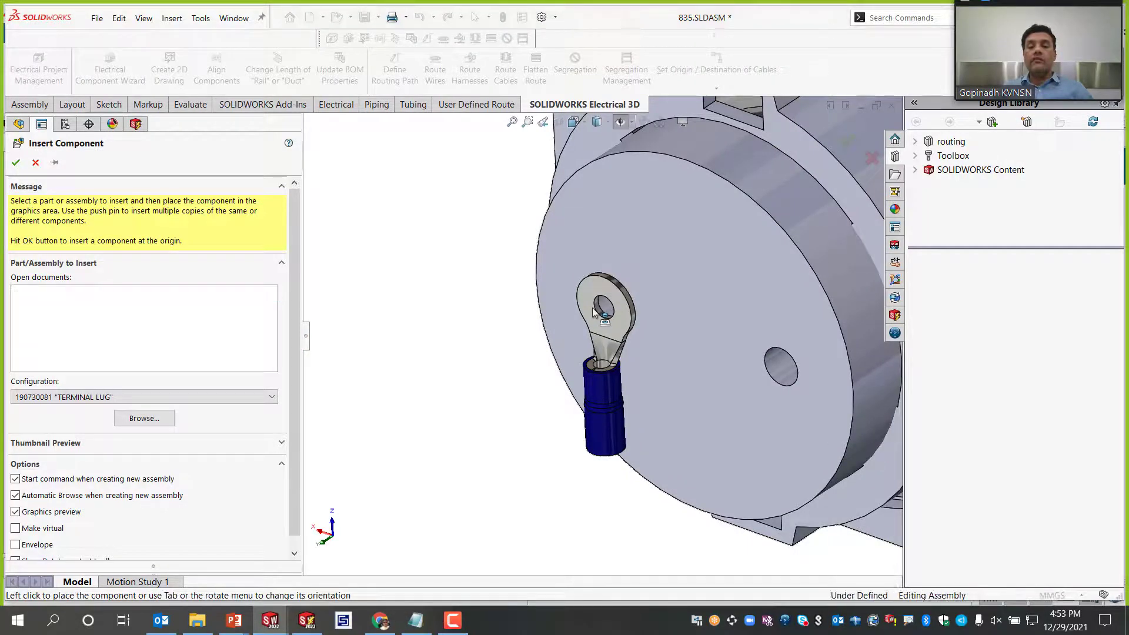
click(592, 311)
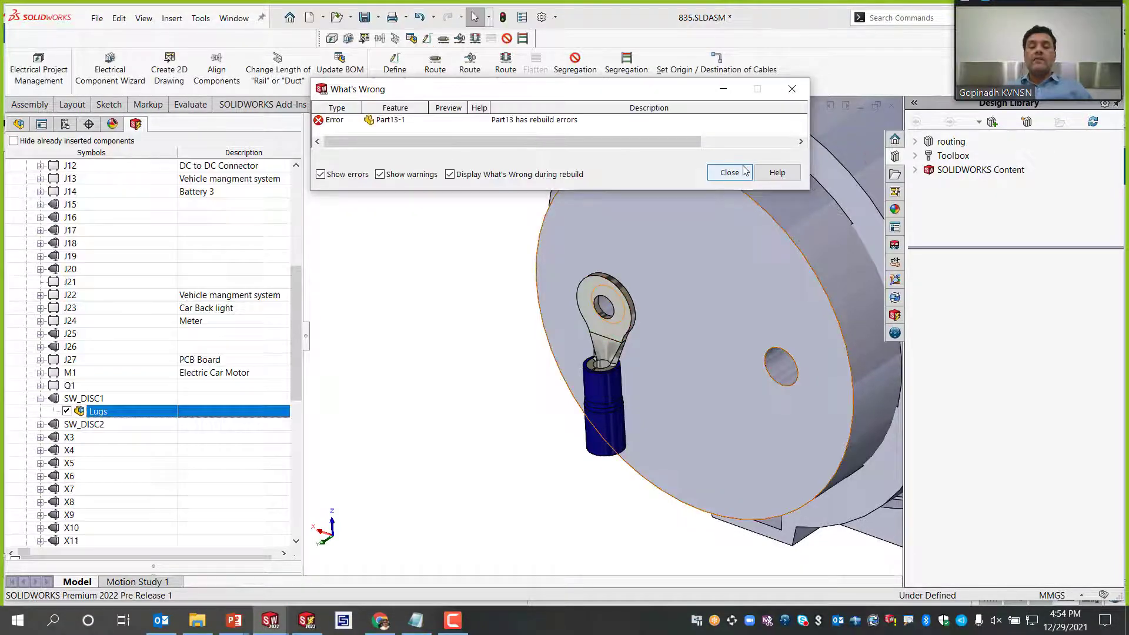
click(729, 172)
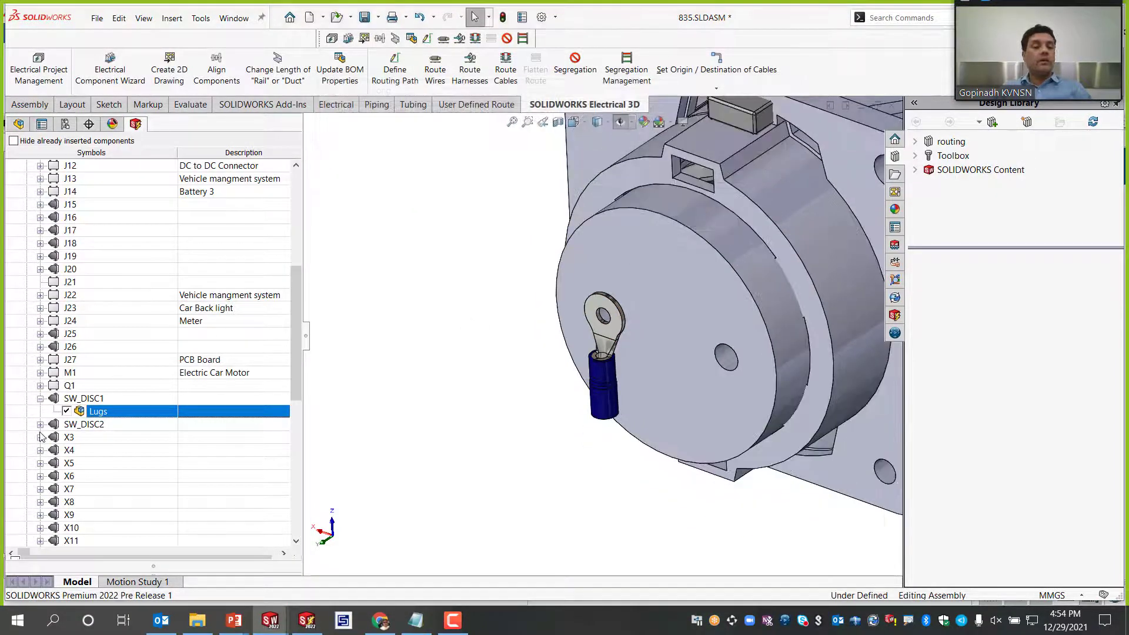
Step: Insert the SW_DISC2 lug at the plug's other contact hole, rotated about Y to match the first lug, and dismiss the rebuild report
click(40, 425)
click(96, 450)
click(98, 437)
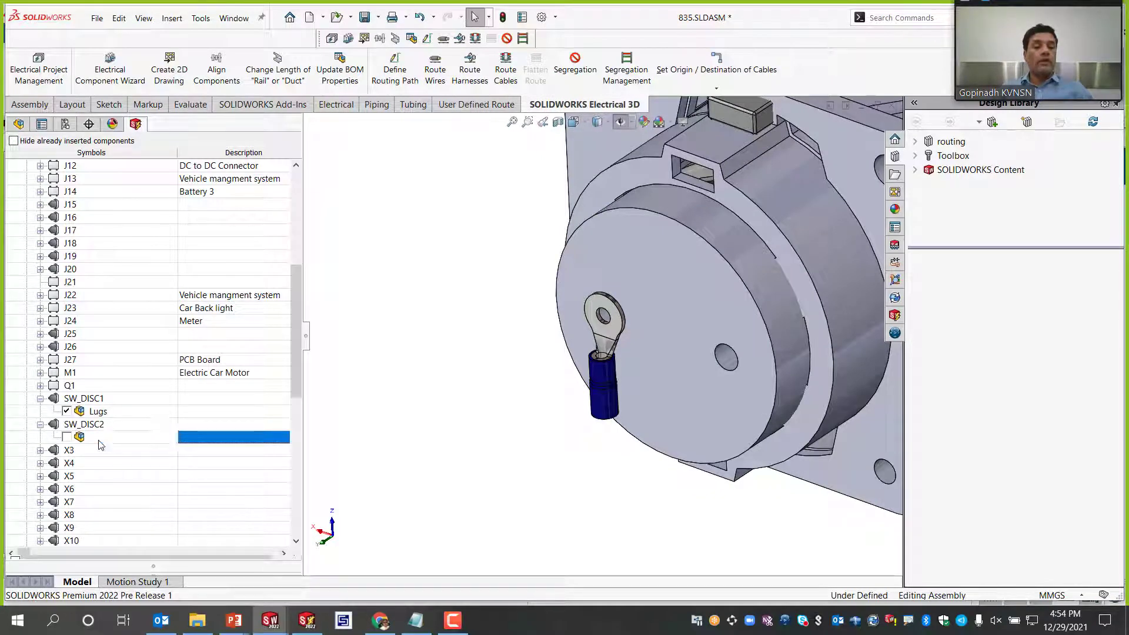
right_click(98, 438)
click(174, 447)
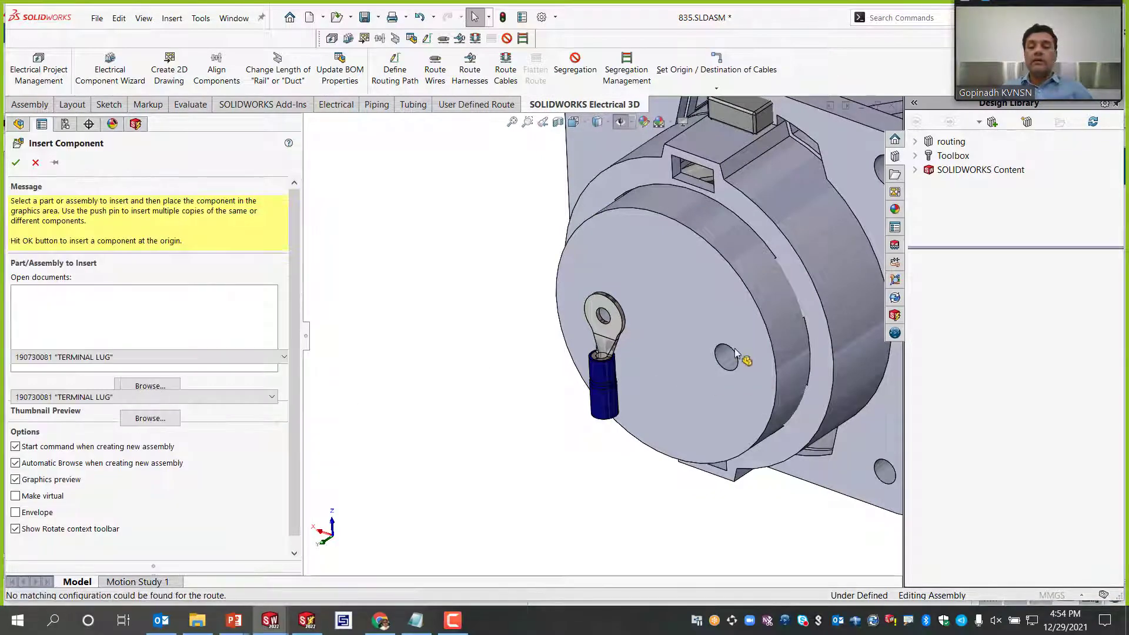
click(669, 284)
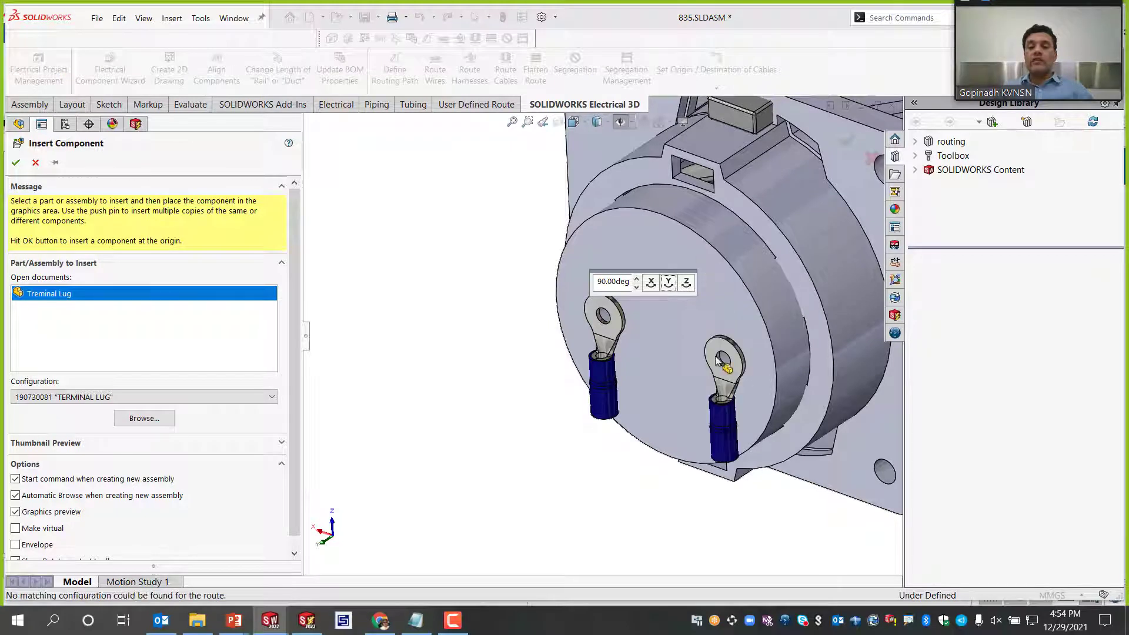
click(717, 360)
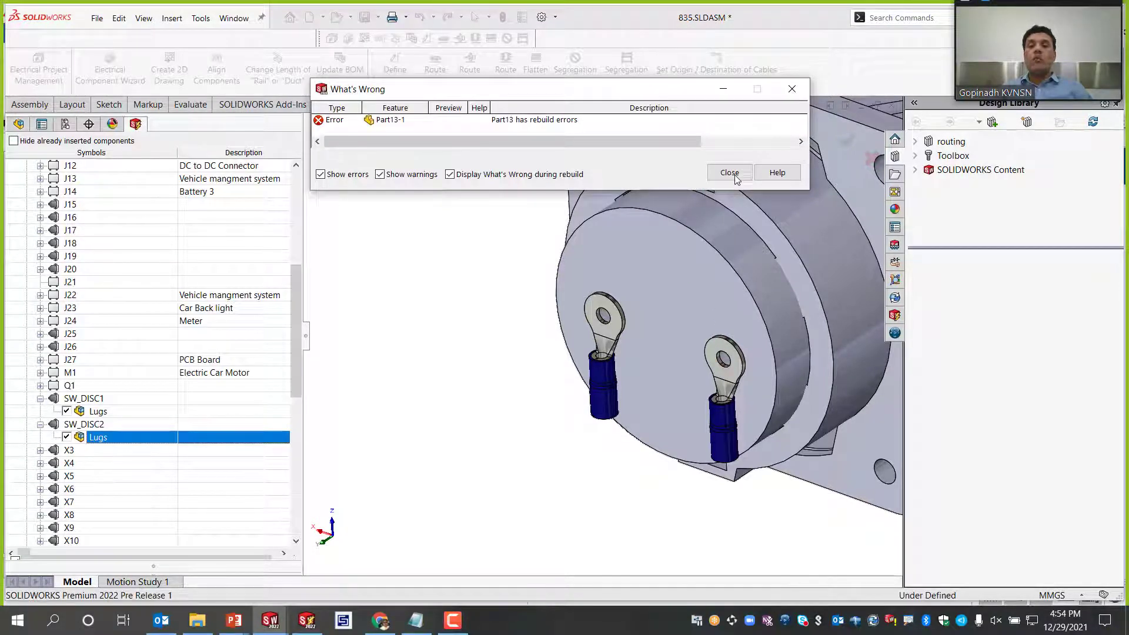
click(735, 175)
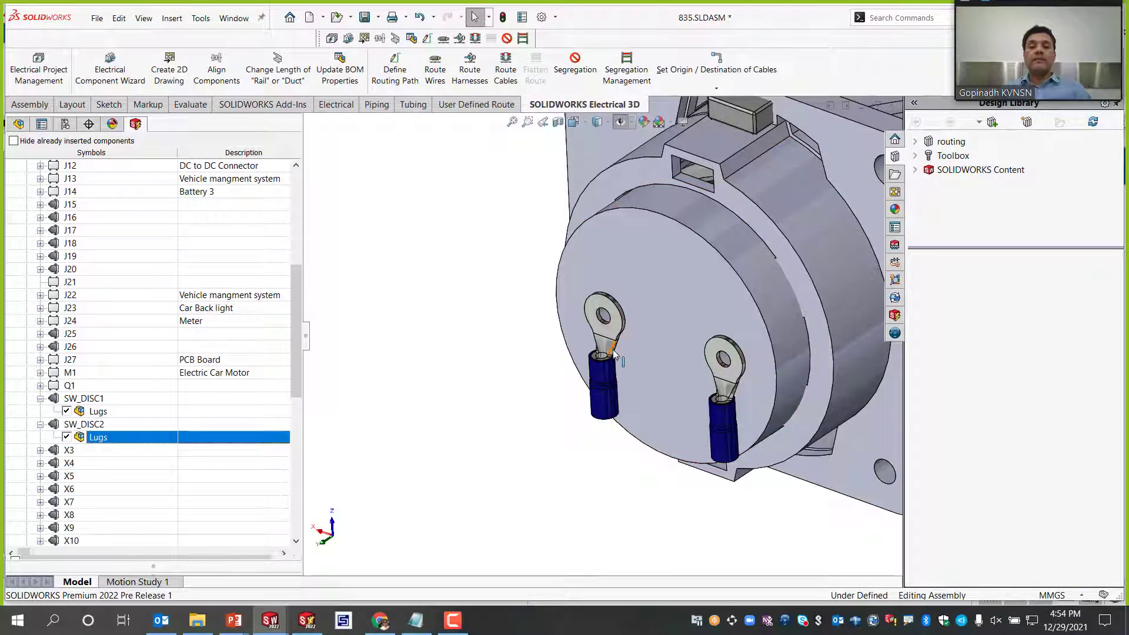
Step: Route all harnesses with splines and error display on, setting the second routing distance parameter to 600 mm
scroll(612, 351, up, 10)
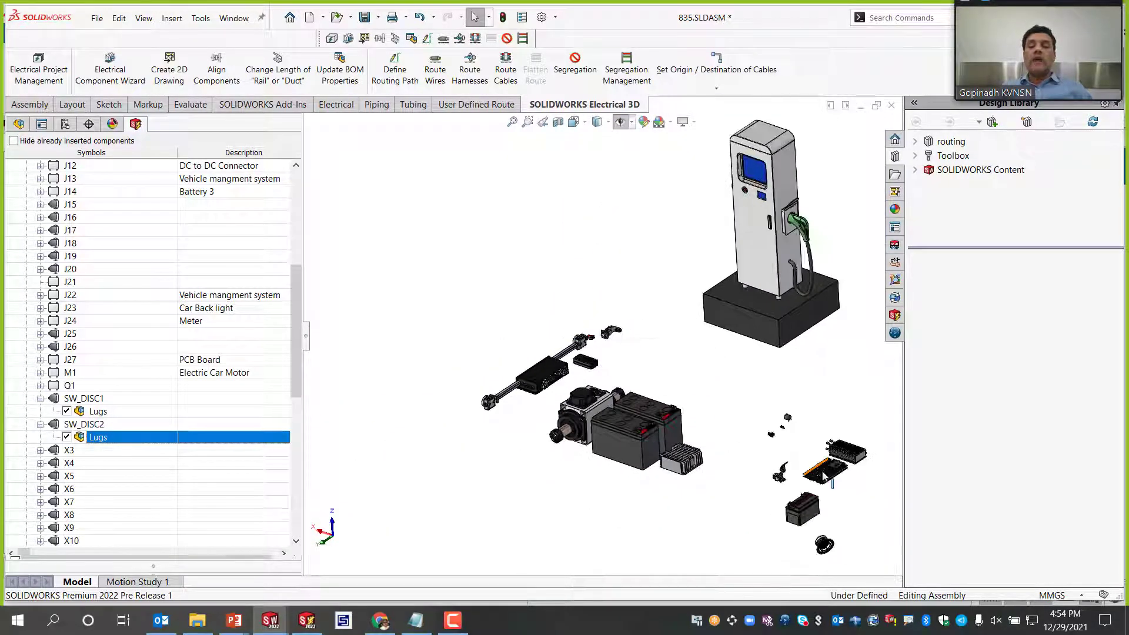
middle_drag(693, 417, 662, 426)
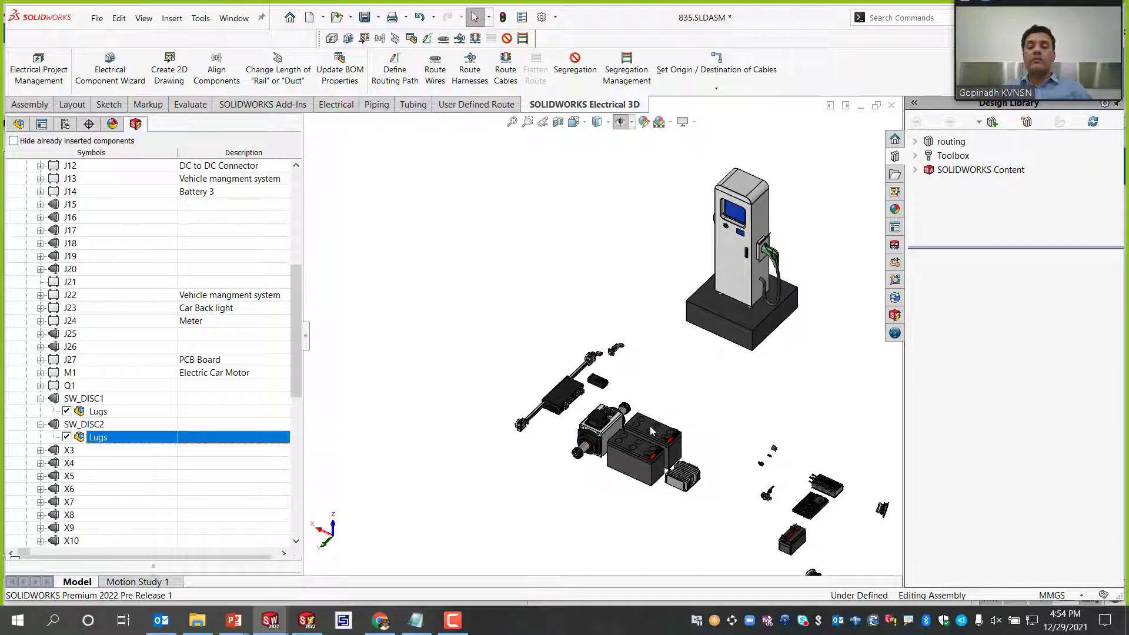
scroll(650, 430, down, 3)
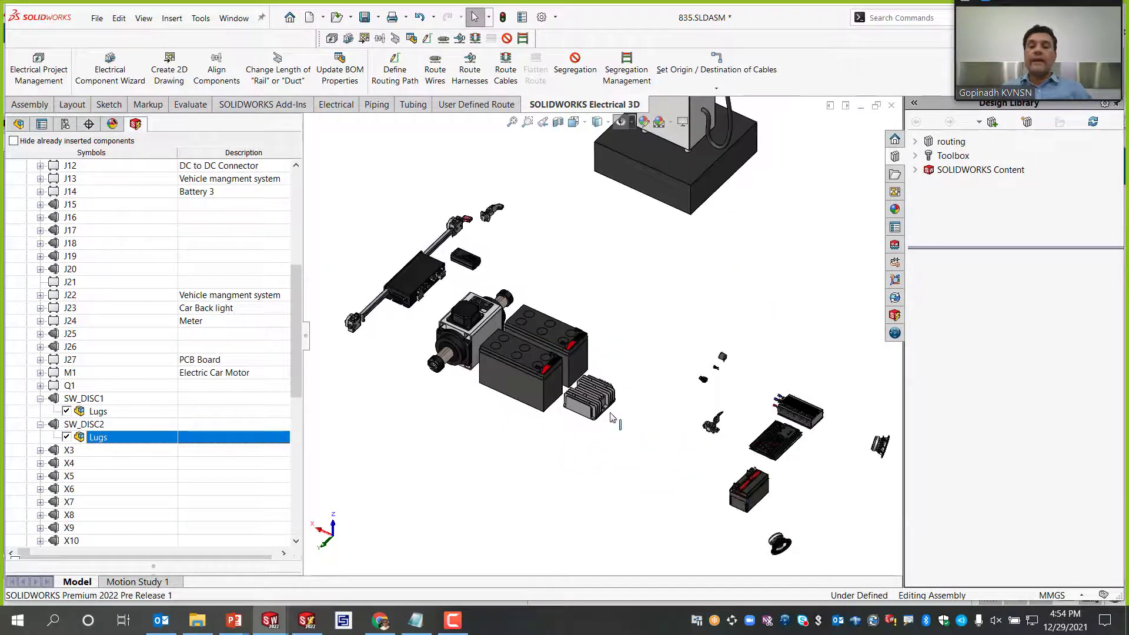
scroll(613, 417, up, 2)
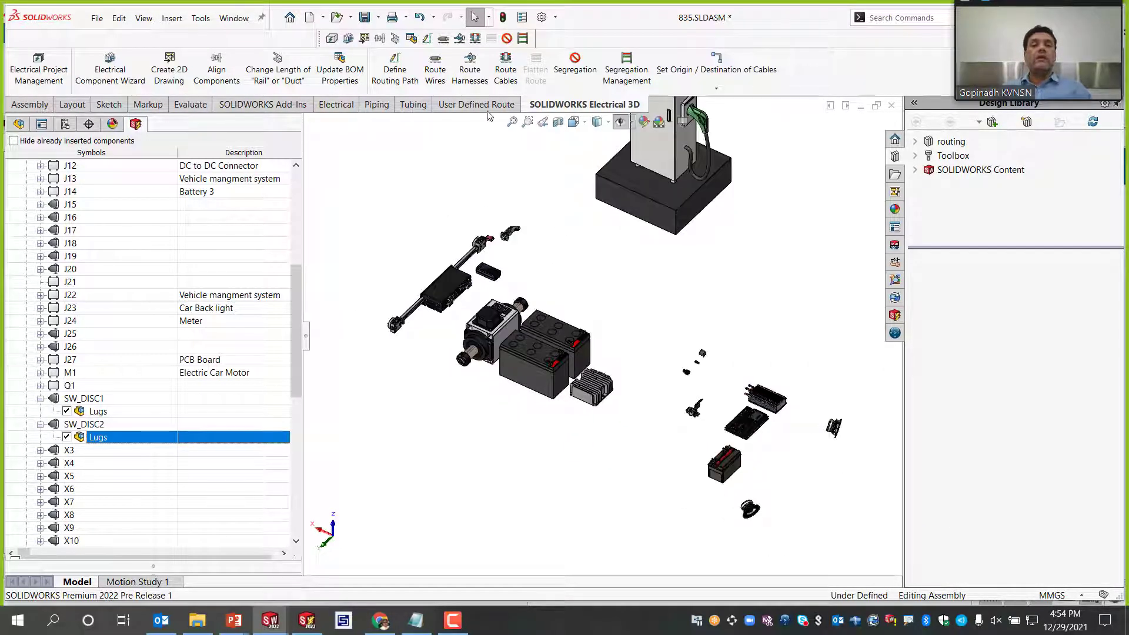
click(470, 70)
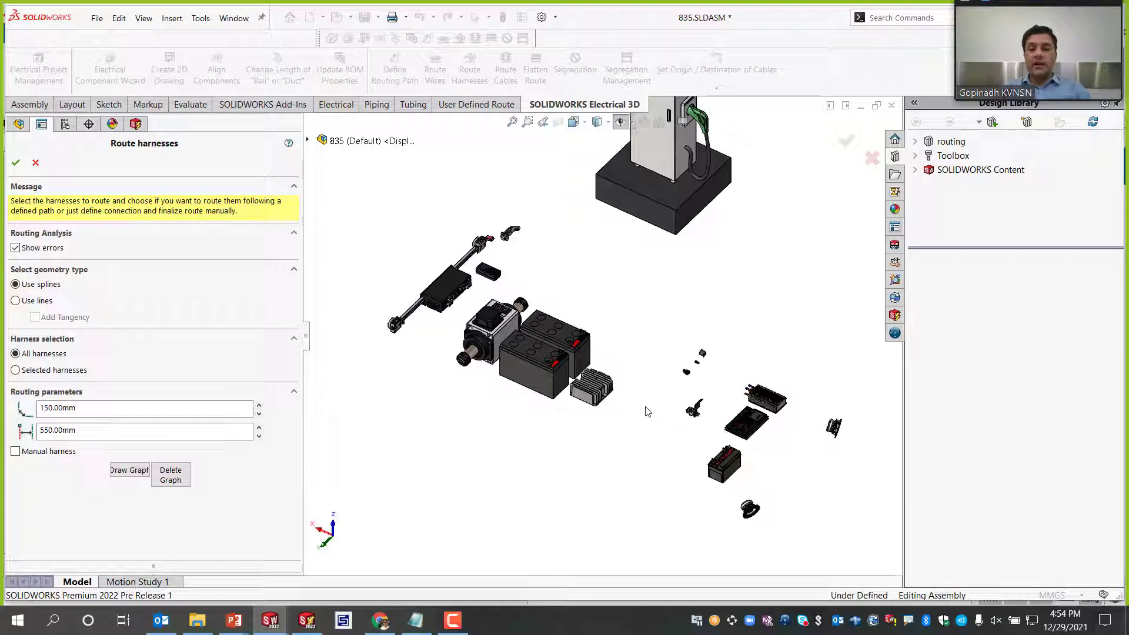
click(50, 430)
key(BackSpace)
key(BackSpace)
text(6)
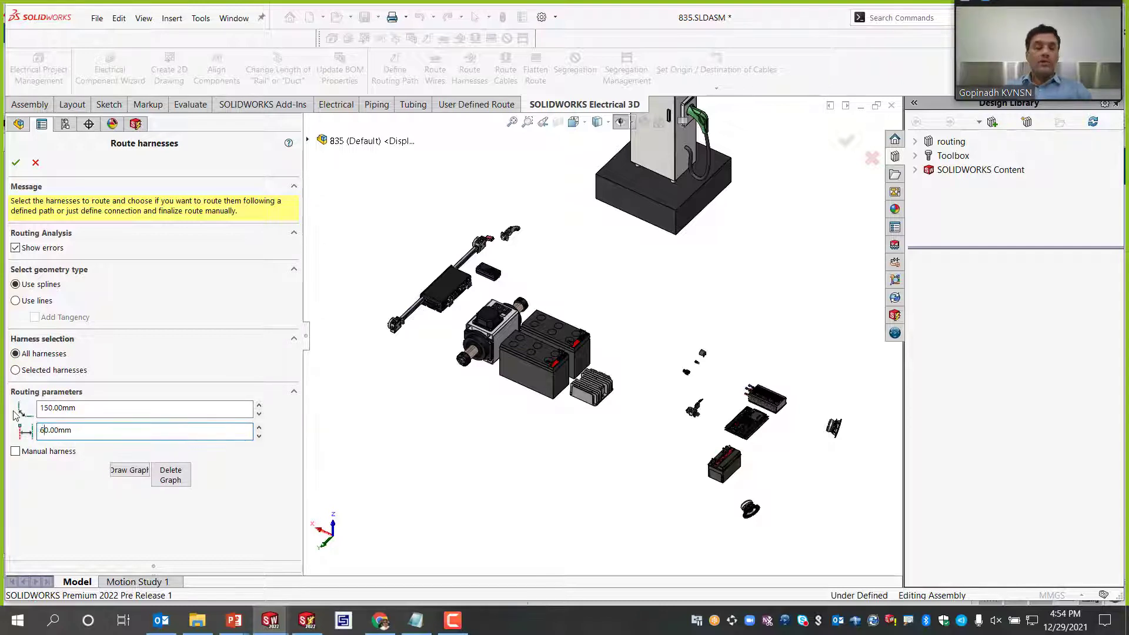
text(00)
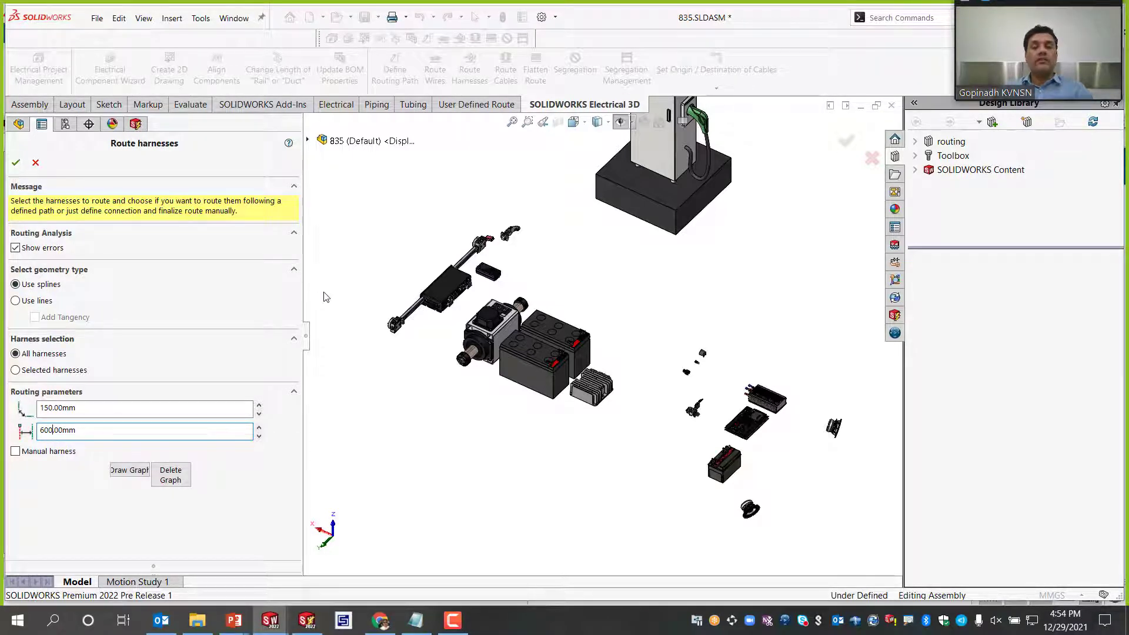
key(f)
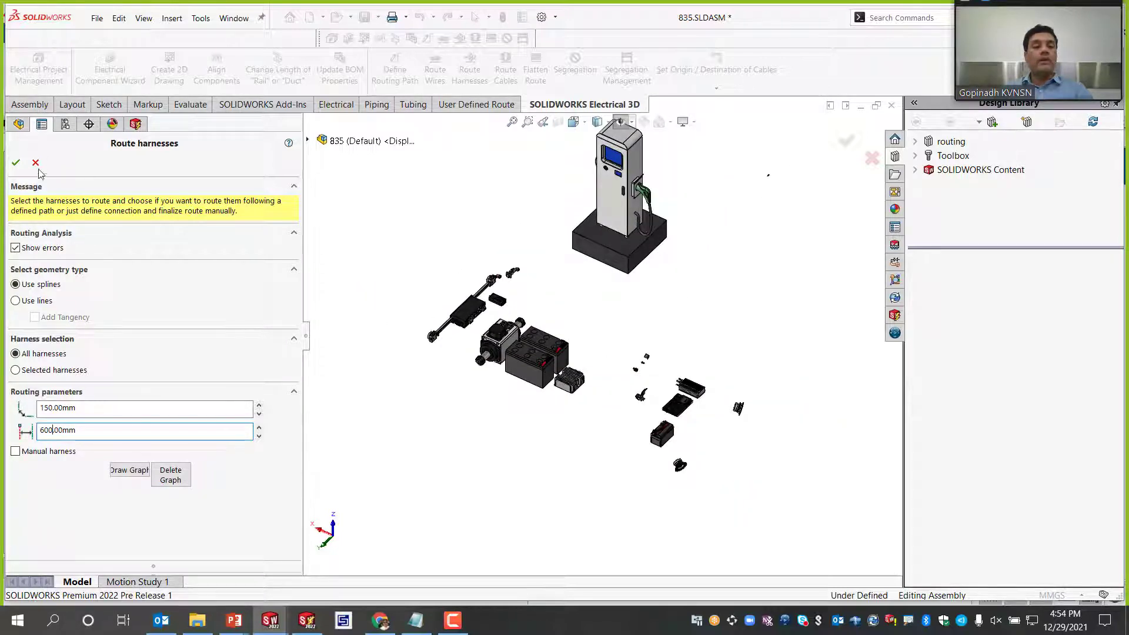
click(16, 164)
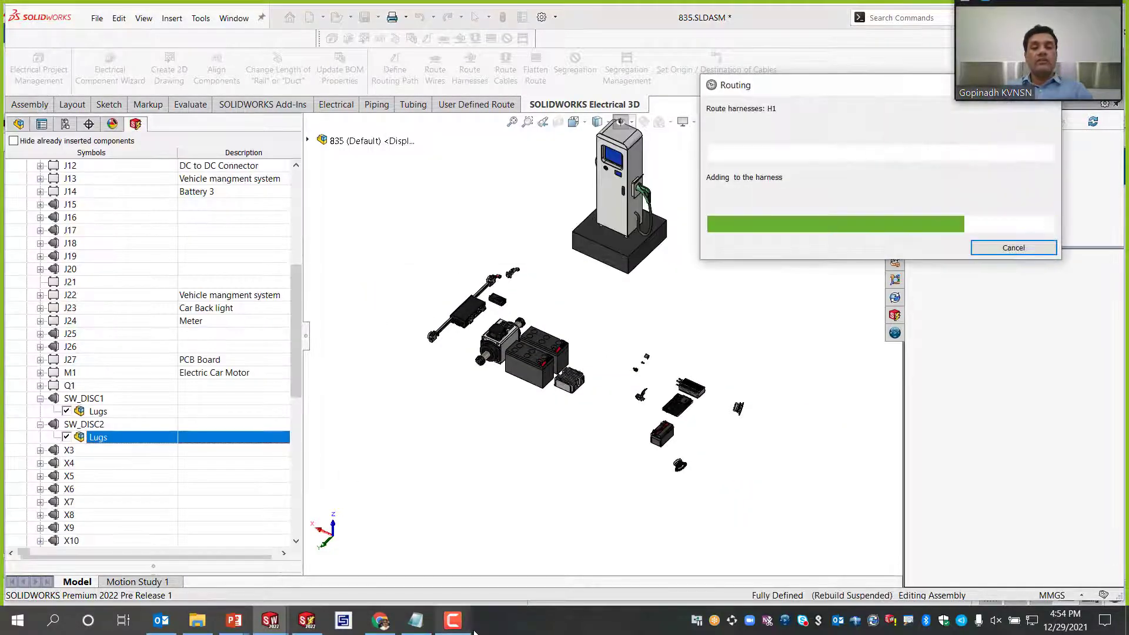
click(453, 620)
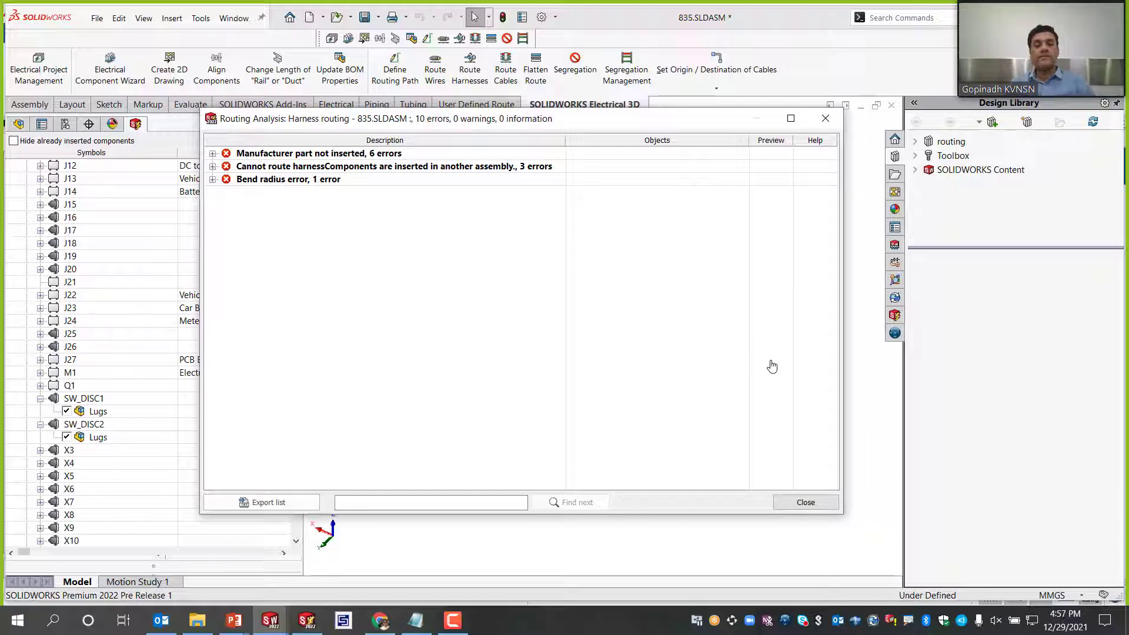
Step: Review the harness routing analysis entries for uninserted parts, components in another assembly and bend radius, and close the report
click(213, 153)
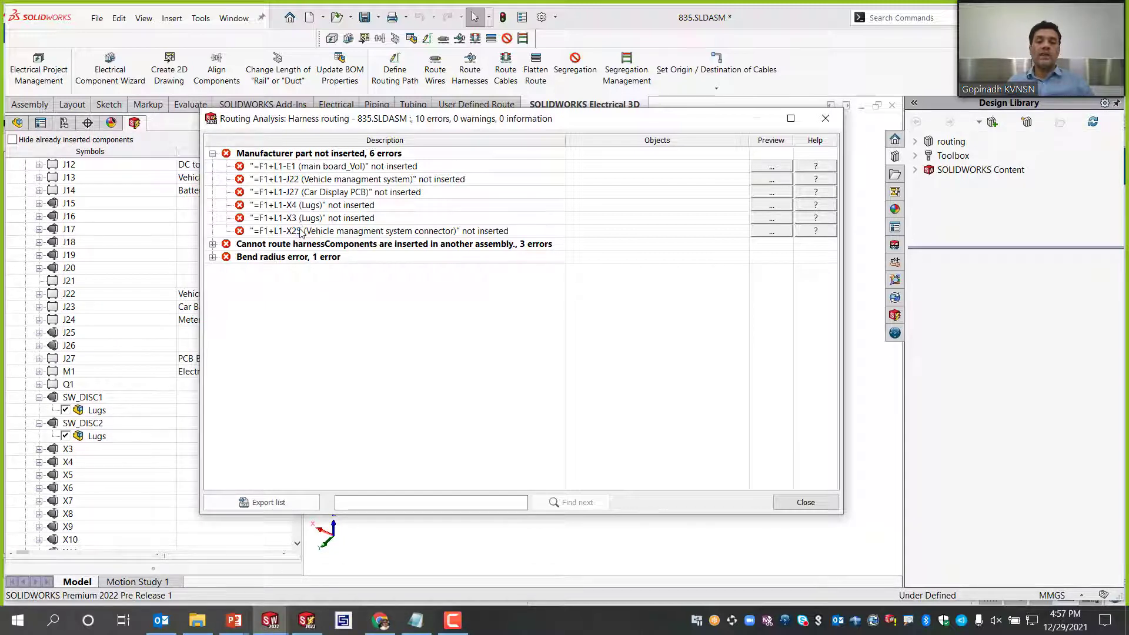
click(213, 244)
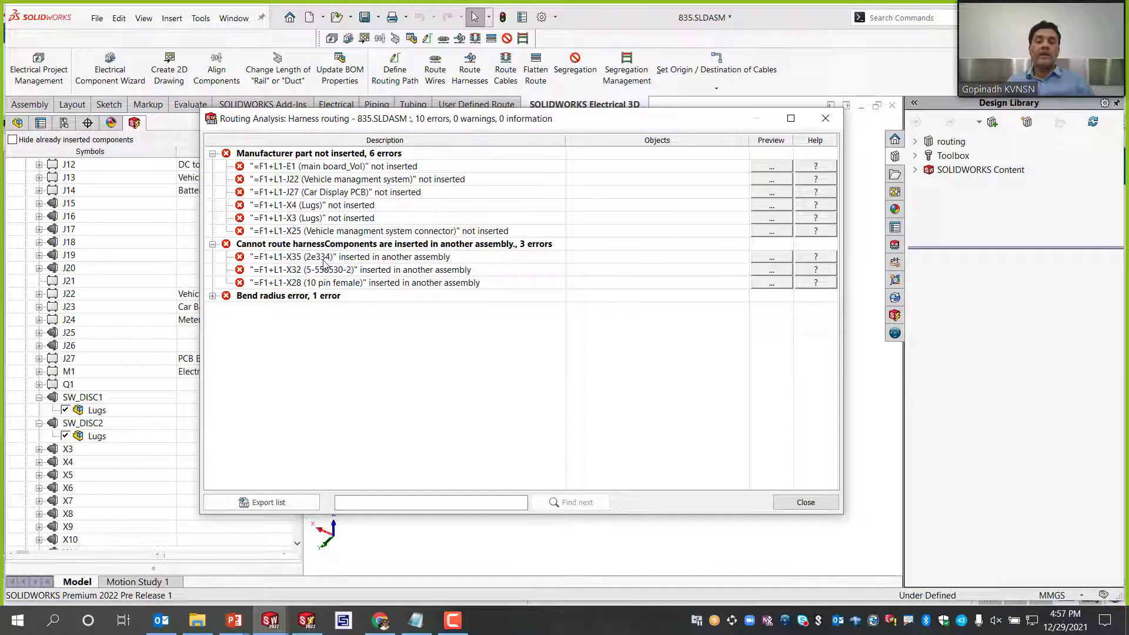
click(213, 295)
click(267, 310)
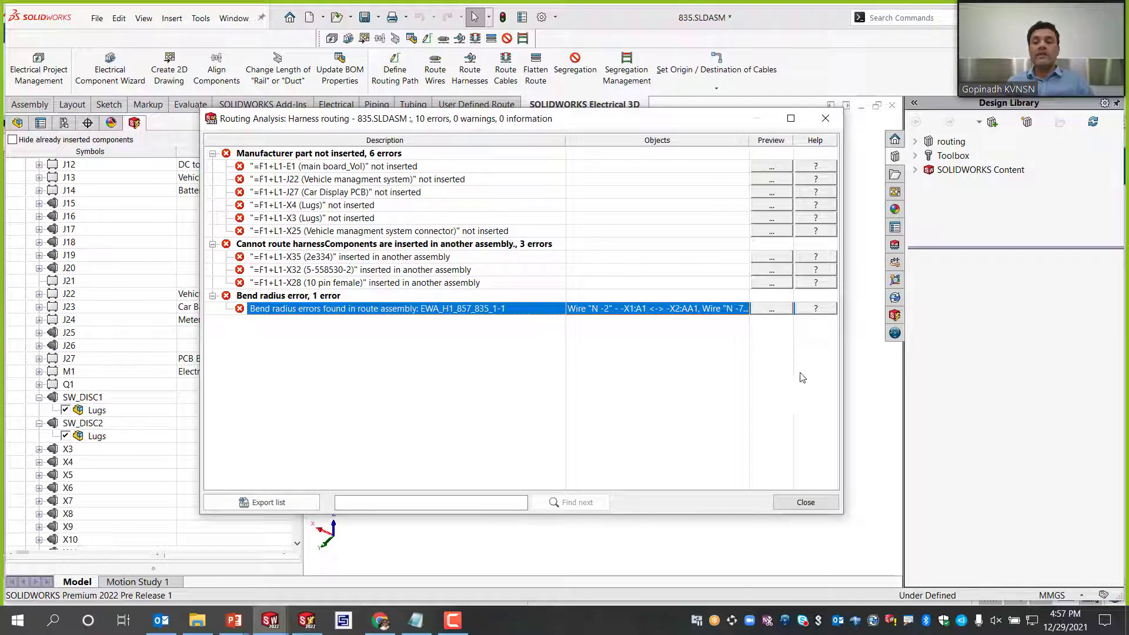
click(818, 505)
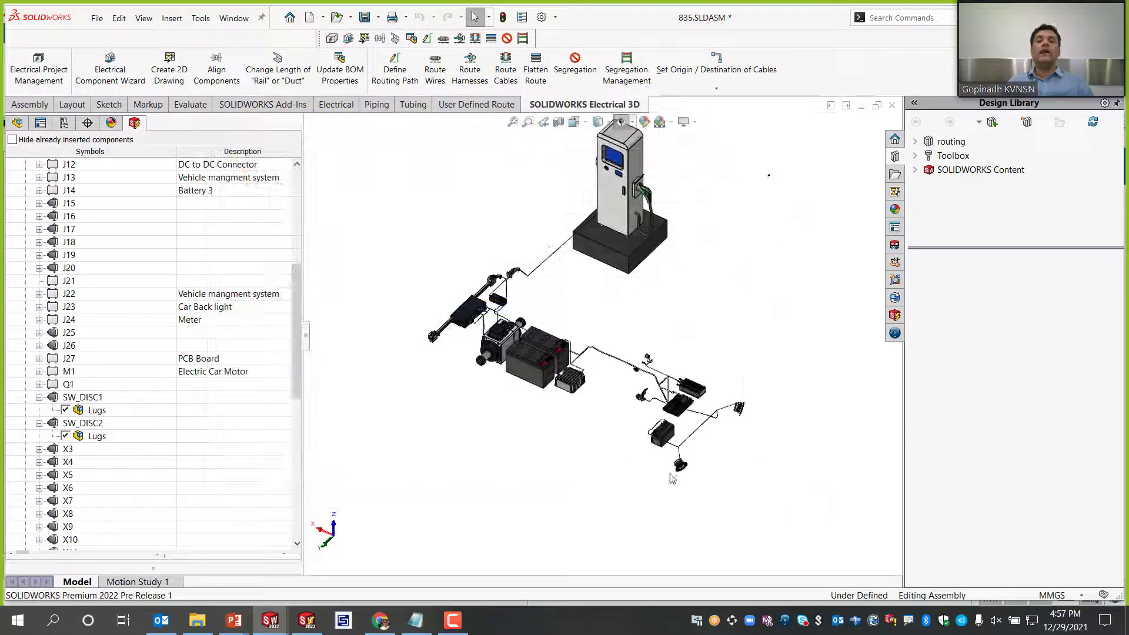
Step: Examine the routed harness between the vehicle components and the charging station, widening the graphics area
scroll(605, 458, down, 5)
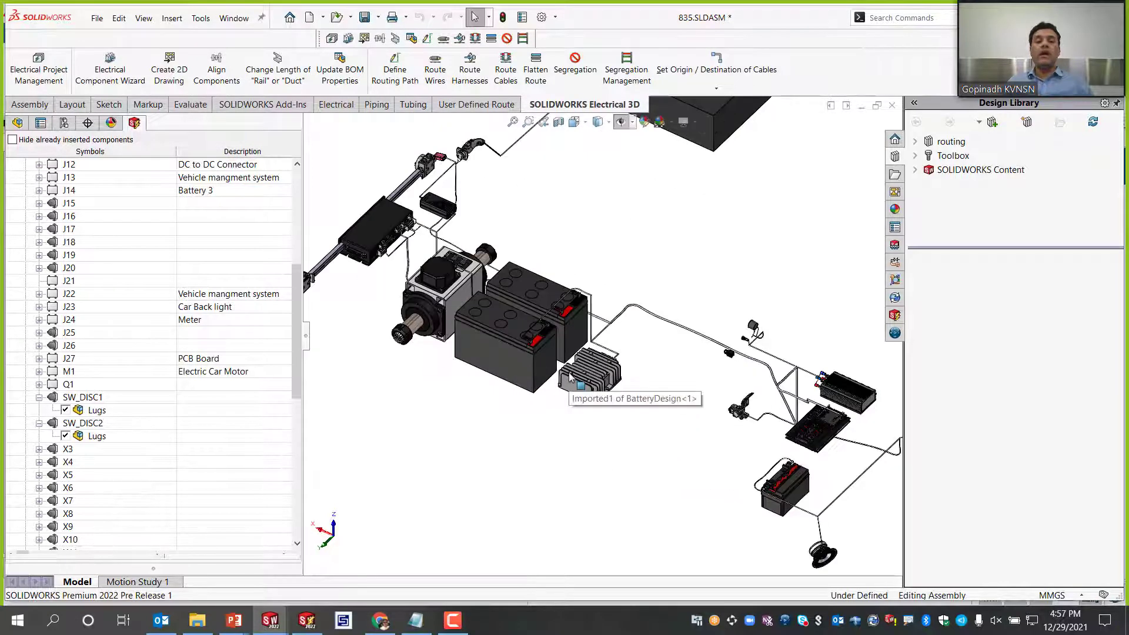
scroll(614, 416, up, 5)
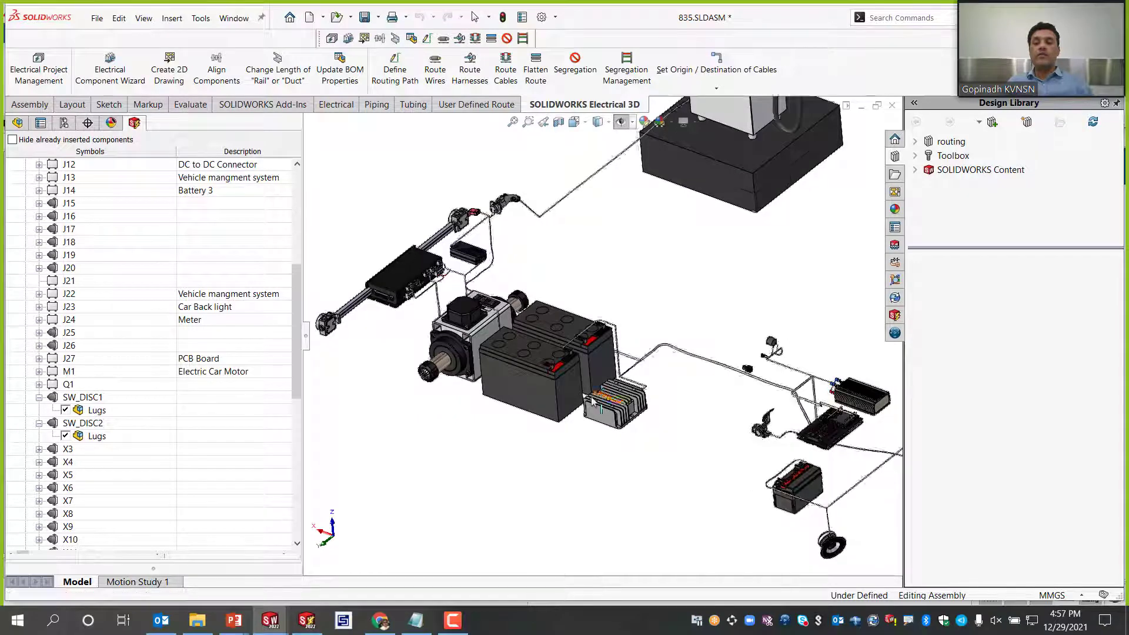
drag(904, 362, 1081, 359)
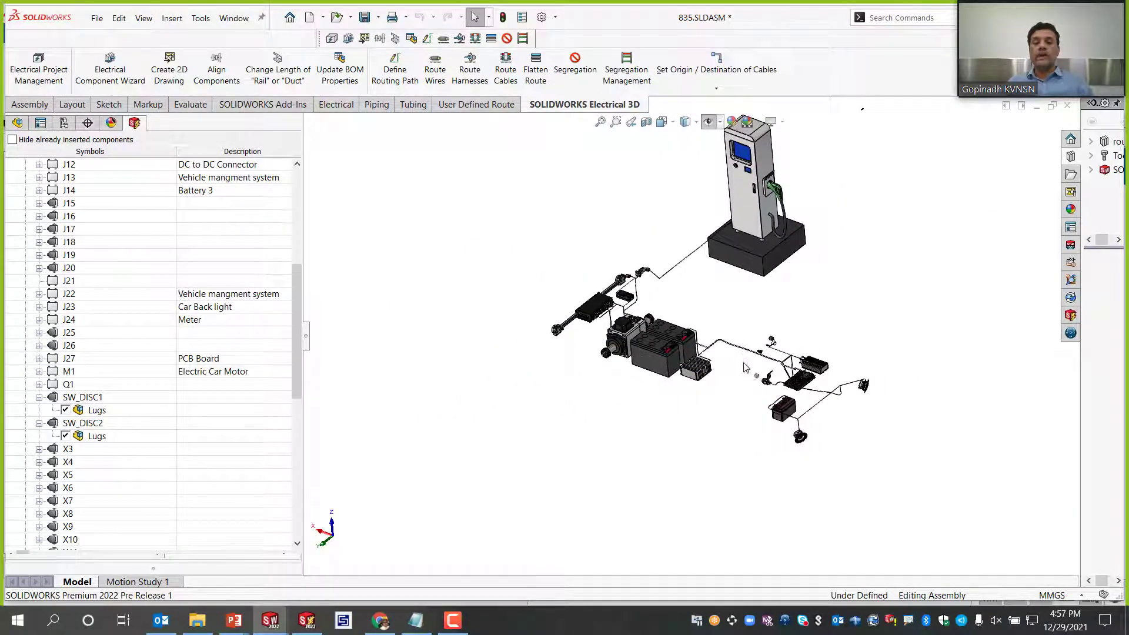
Step: Examine the routed harness around the electric motor, the batteries, the drive controller box and the power supply
scroll(744, 367, down, 5)
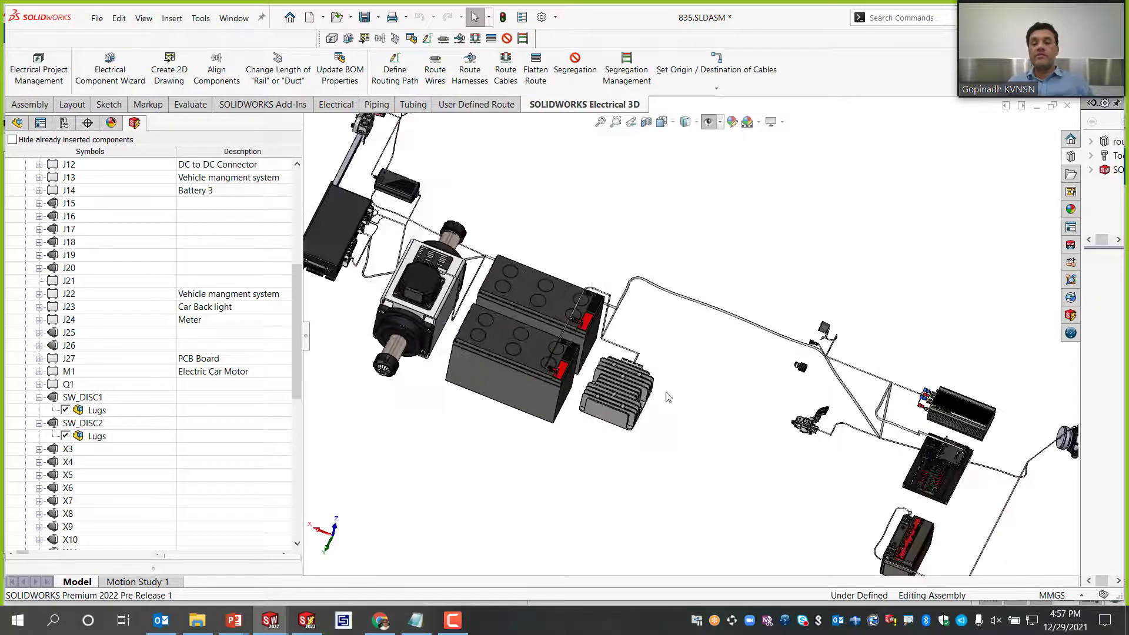
scroll(688, 432, up, 2)
middle_drag(579, 351, 544, 264)
scroll(544, 264, down, 3)
scroll(634, 381, down, 3)
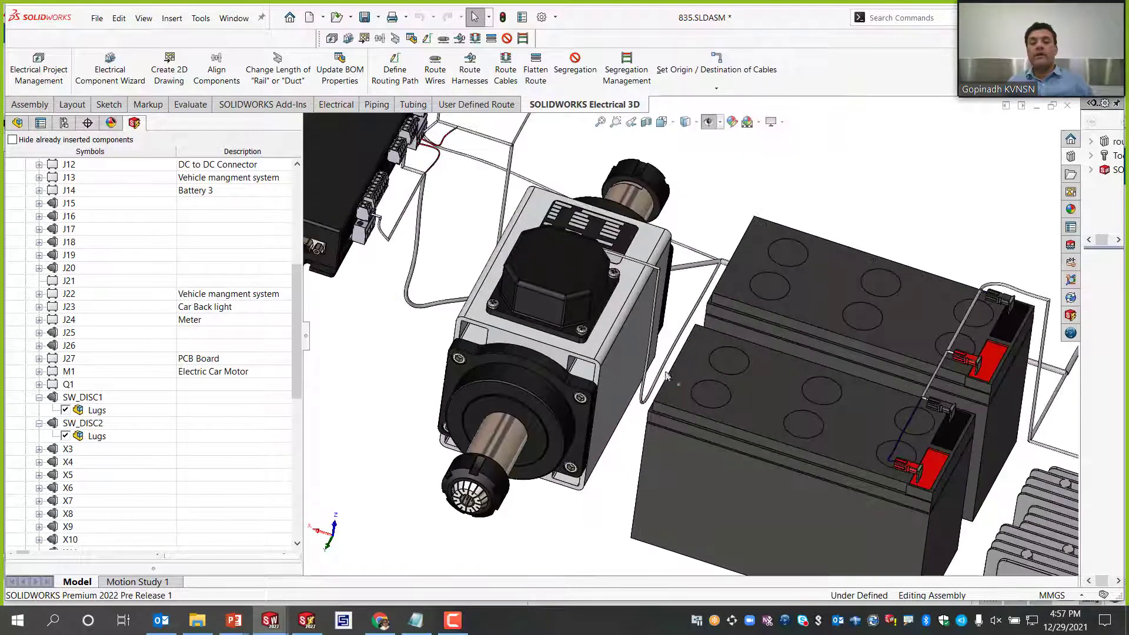
scroll(707, 272, down, 2)
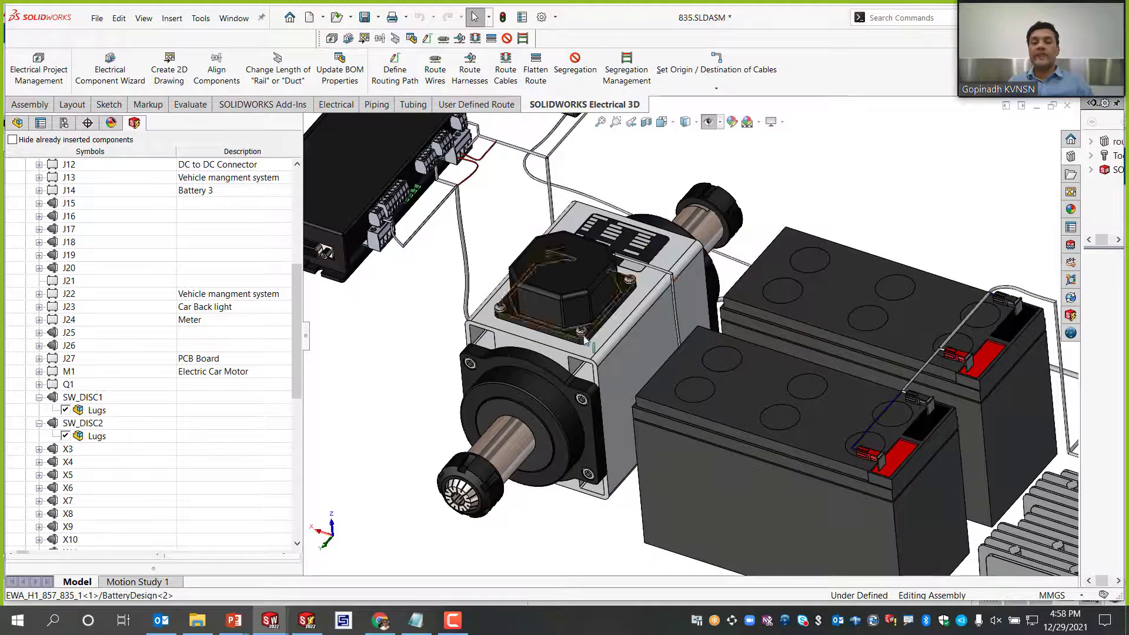
scroll(647, 265, up, 3)
scroll(399, 215, down, 5)
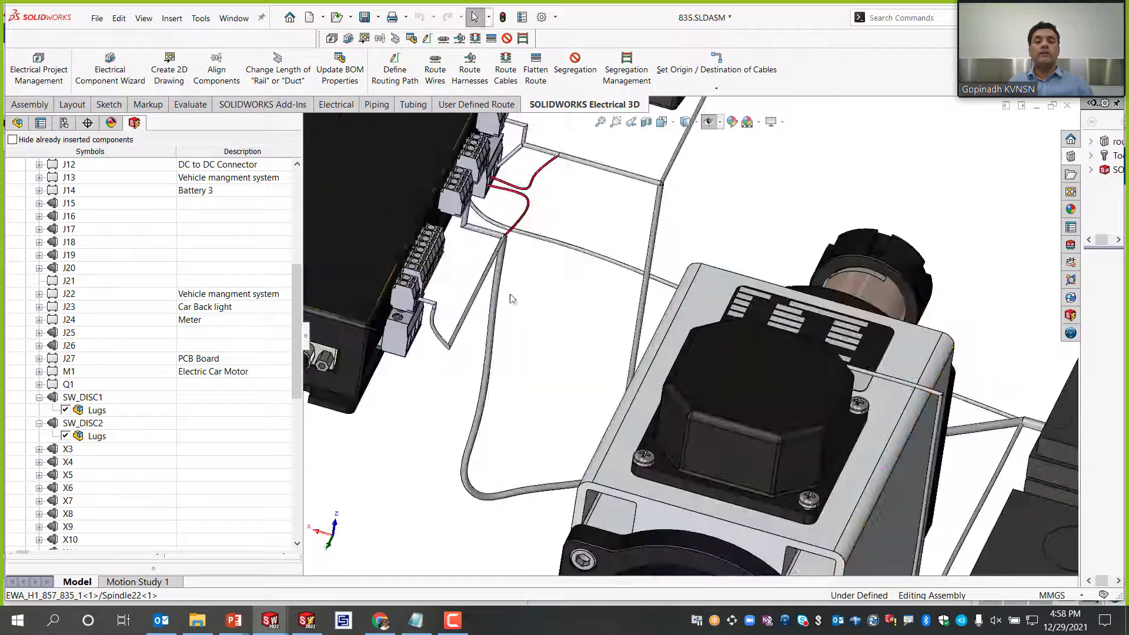
scroll(505, 259, up, 3)
scroll(623, 161, up, 3)
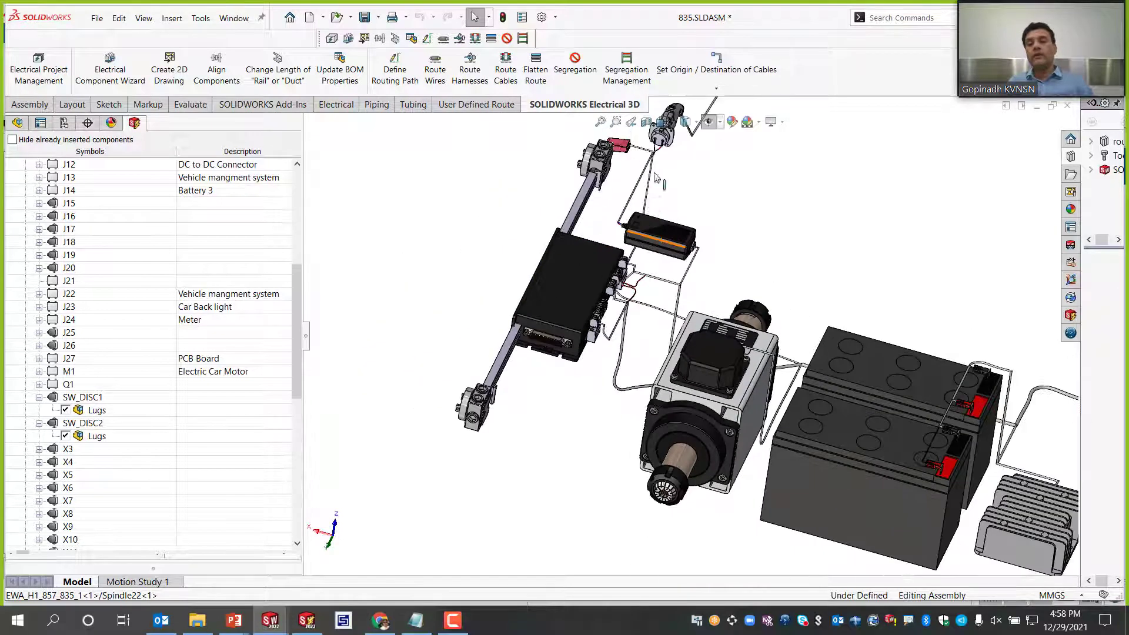
scroll(634, 238, down, 3)
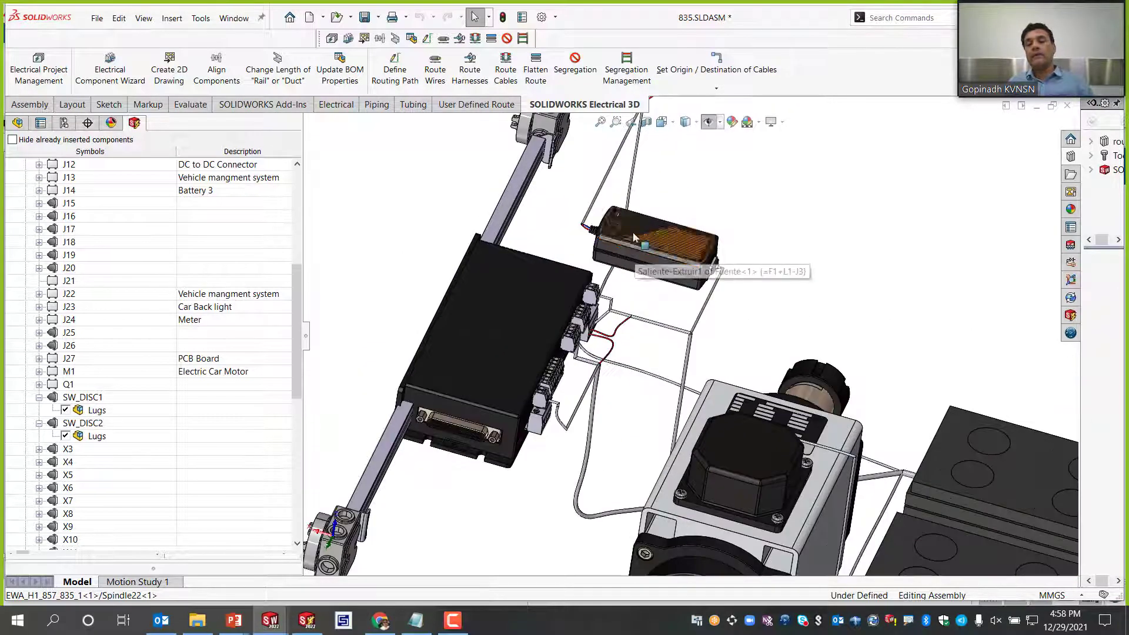
Step: Examine the routed wires at the charging plug's two lugs and their branch to the red connector and charging station
scroll(621, 325, up, 3)
scroll(659, 238, down, 5)
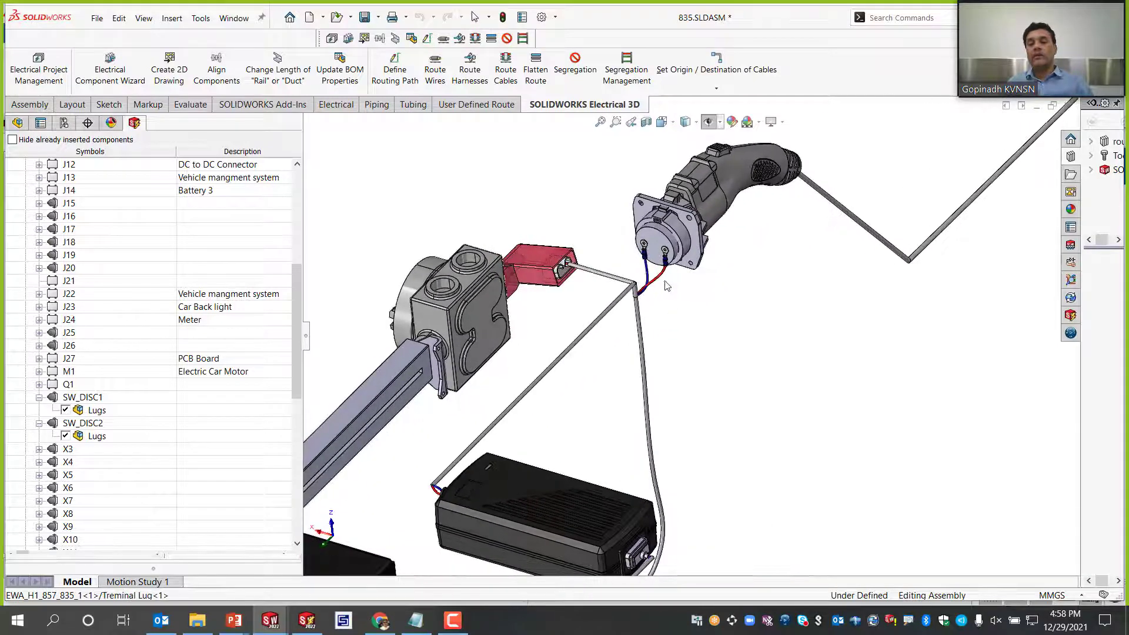
scroll(673, 206, down, 3)
scroll(735, 322, up, 8)
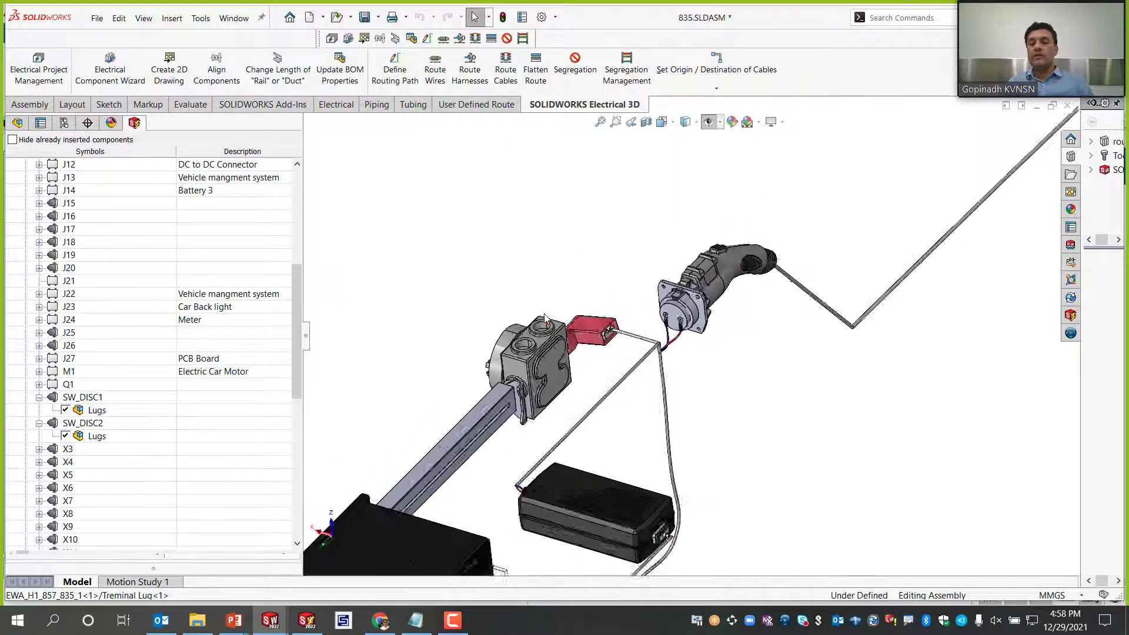
scroll(821, 242, up, 6)
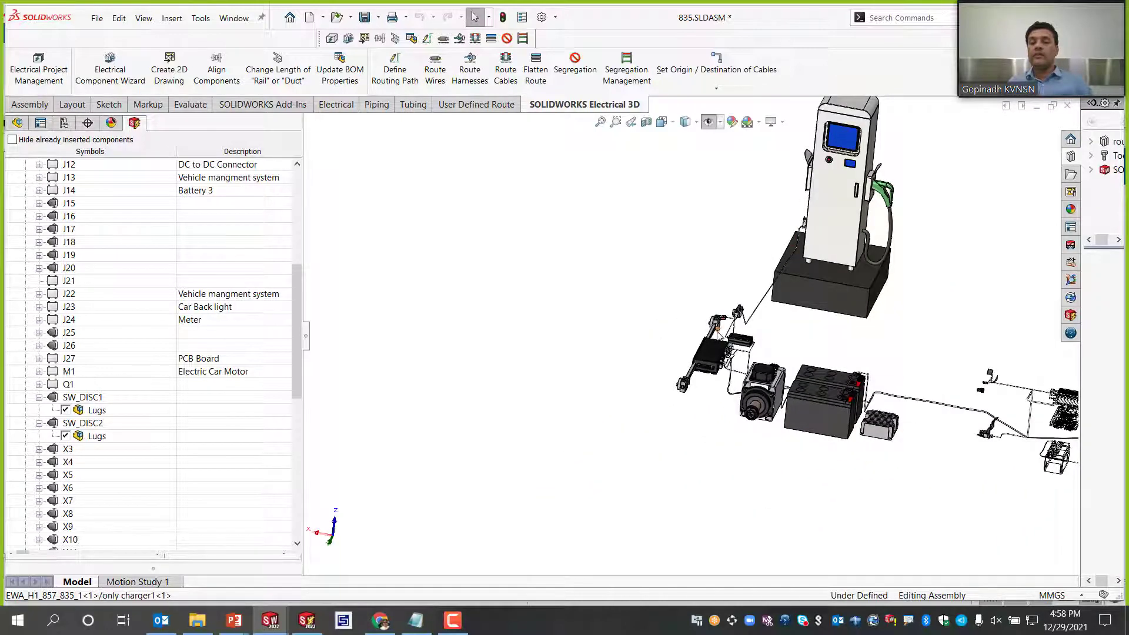
scroll(743, 323, down, 5)
scroll(706, 327, up, 6)
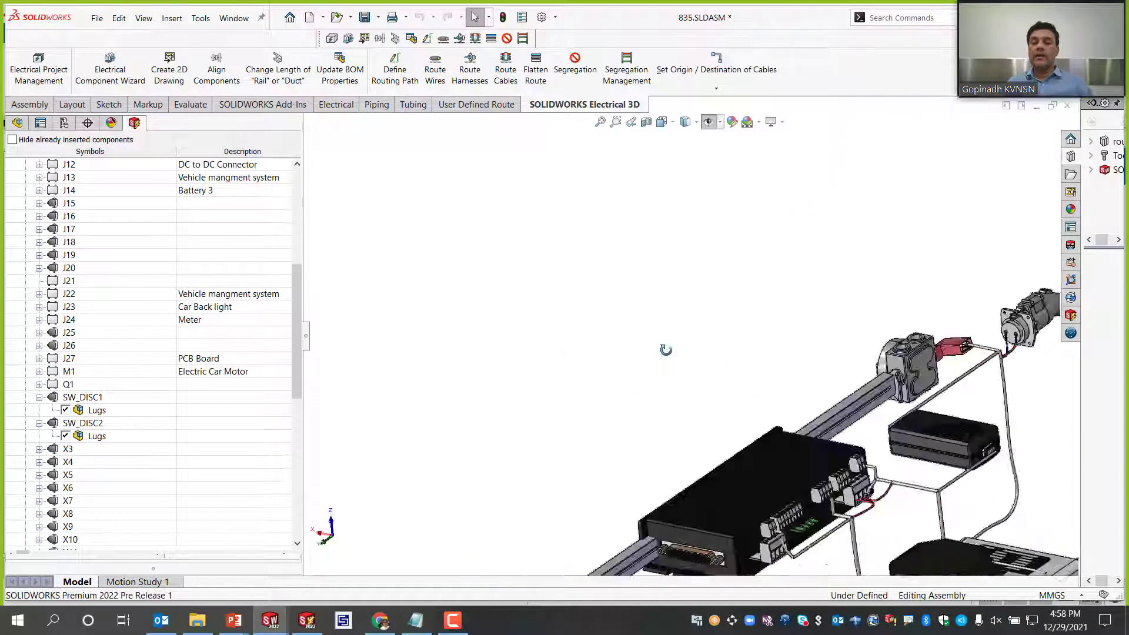
scroll(734, 366, up, 3)
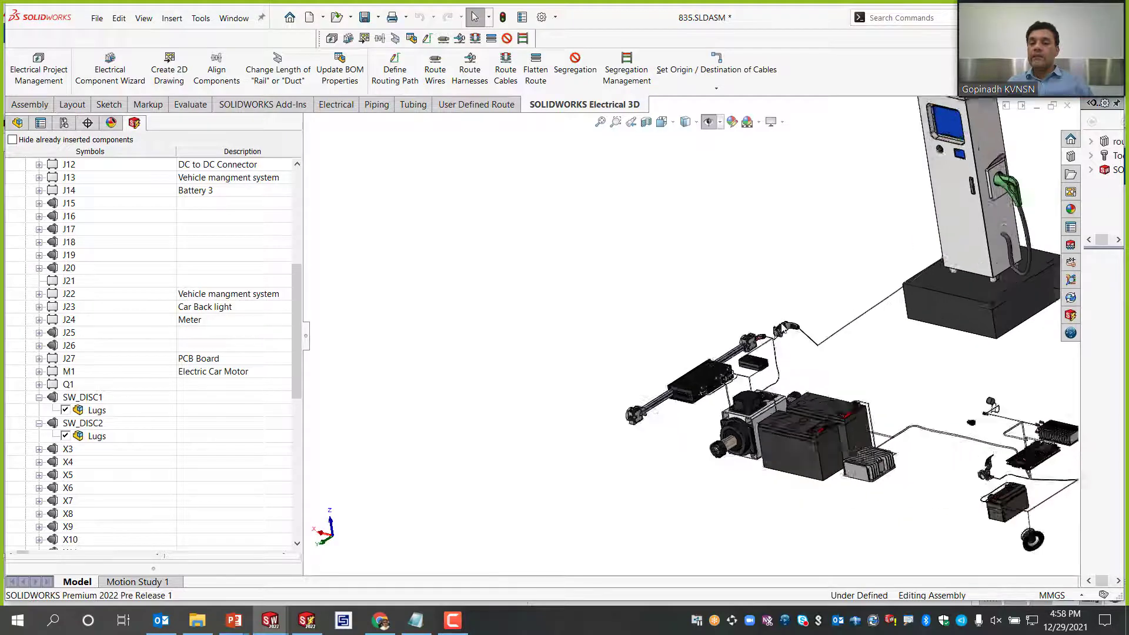
scroll(709, 292, down, 8)
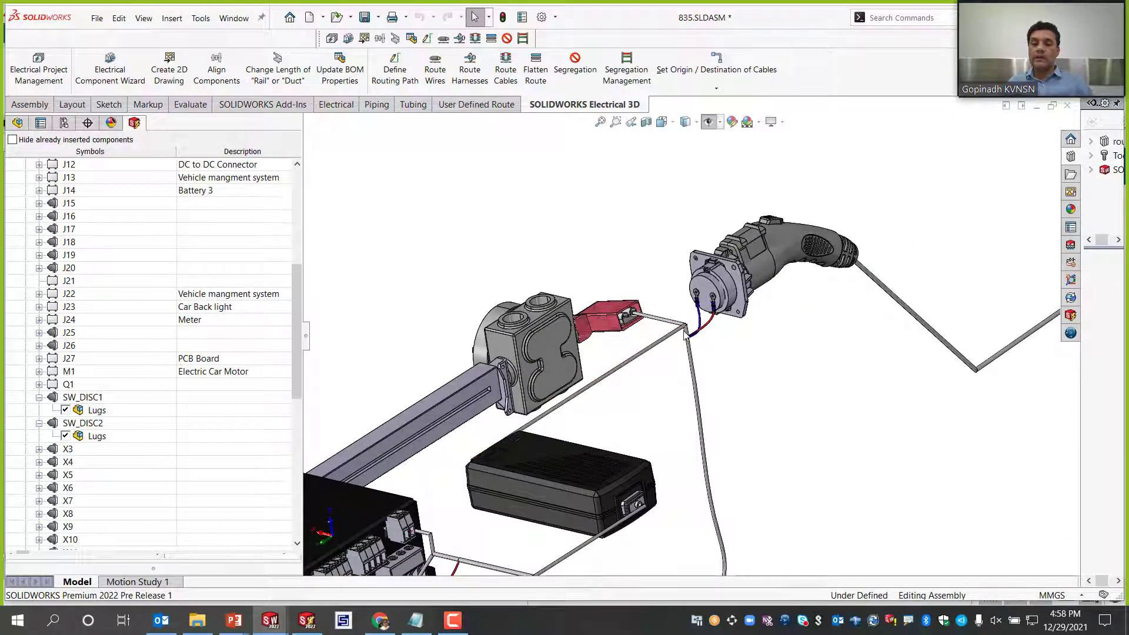
scroll(703, 319, down, 5)
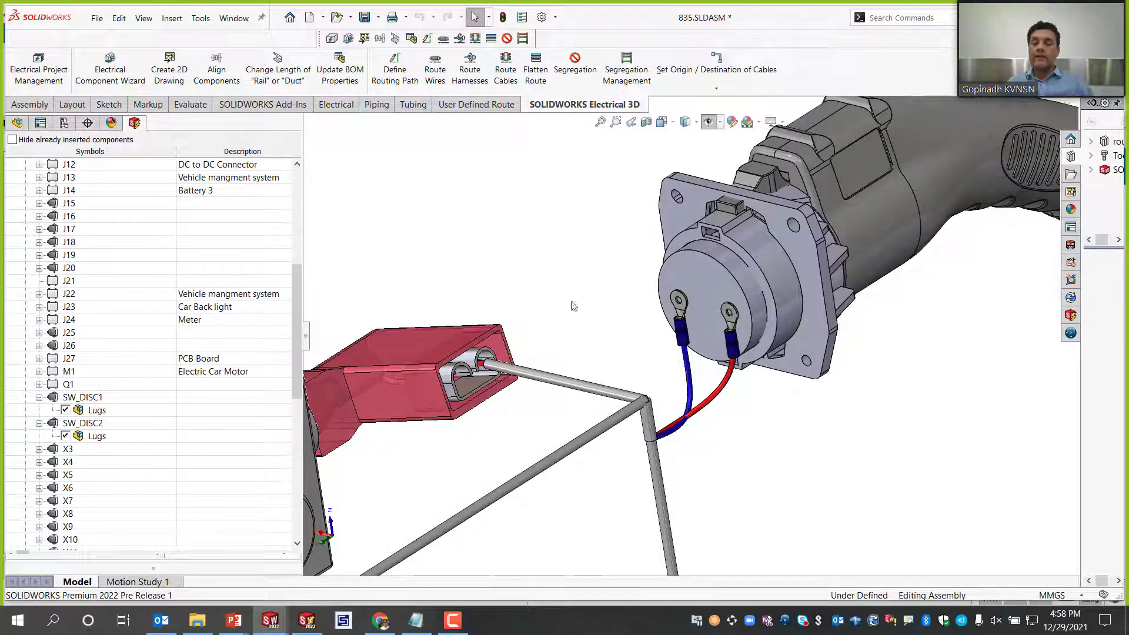
scroll(573, 305, up, 4)
scroll(757, 501, up, 6)
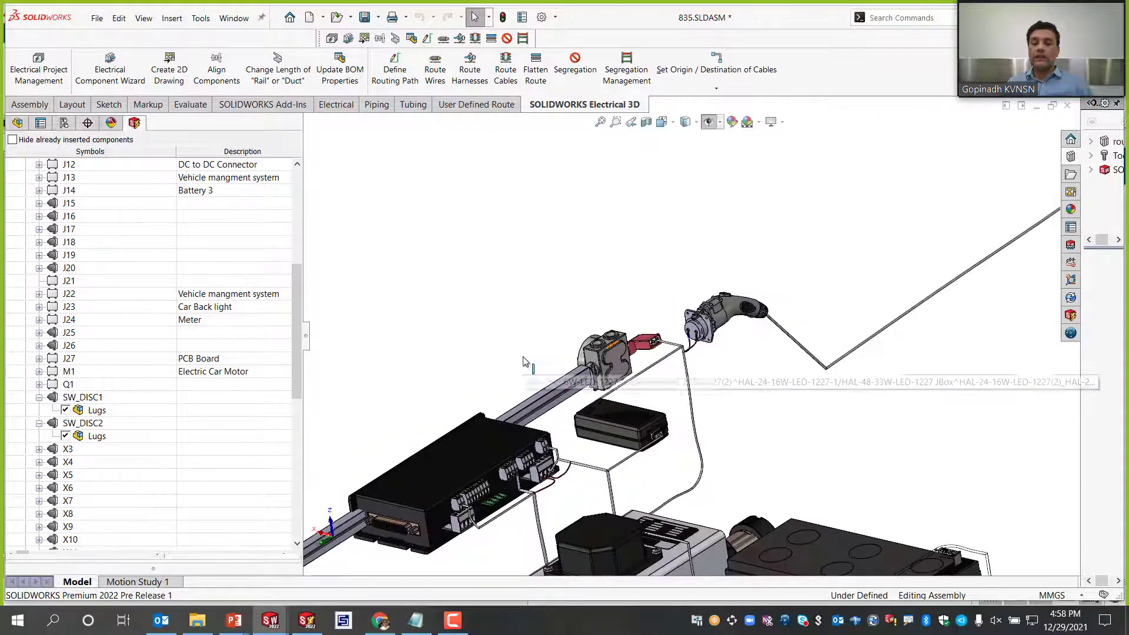
Step: Inspect the routed connections between the battery terminals and the 360W DC-DC converter, following the main harness towards the front components
scroll(757, 501, down, 5)
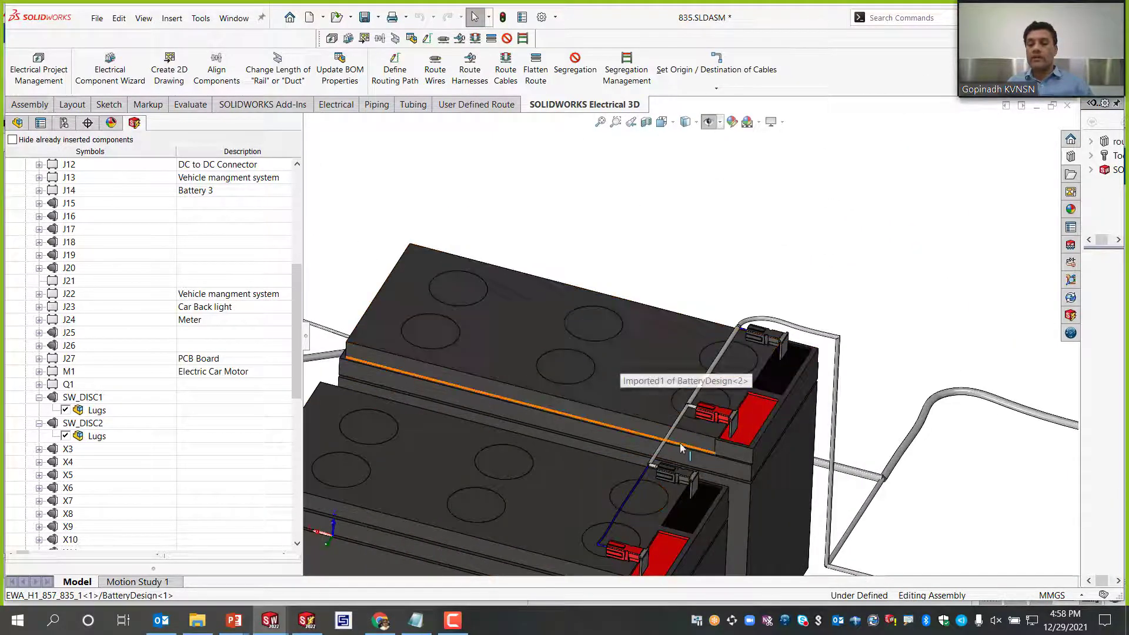
scroll(699, 447, down, 5)
scroll(713, 380, up, 5)
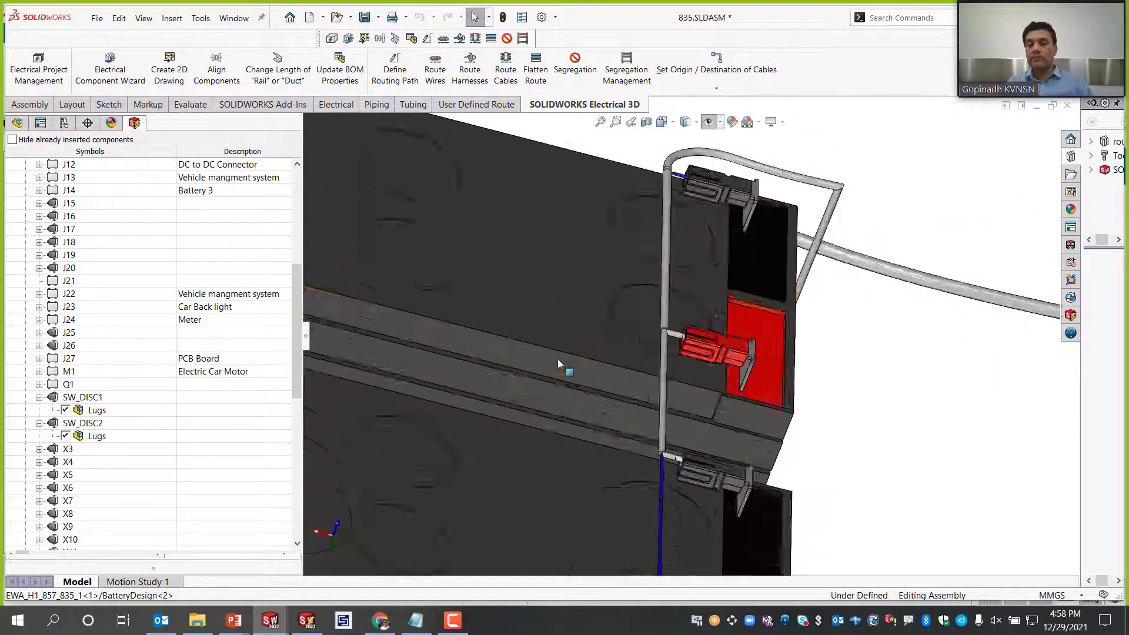
scroll(668, 359, up, 5)
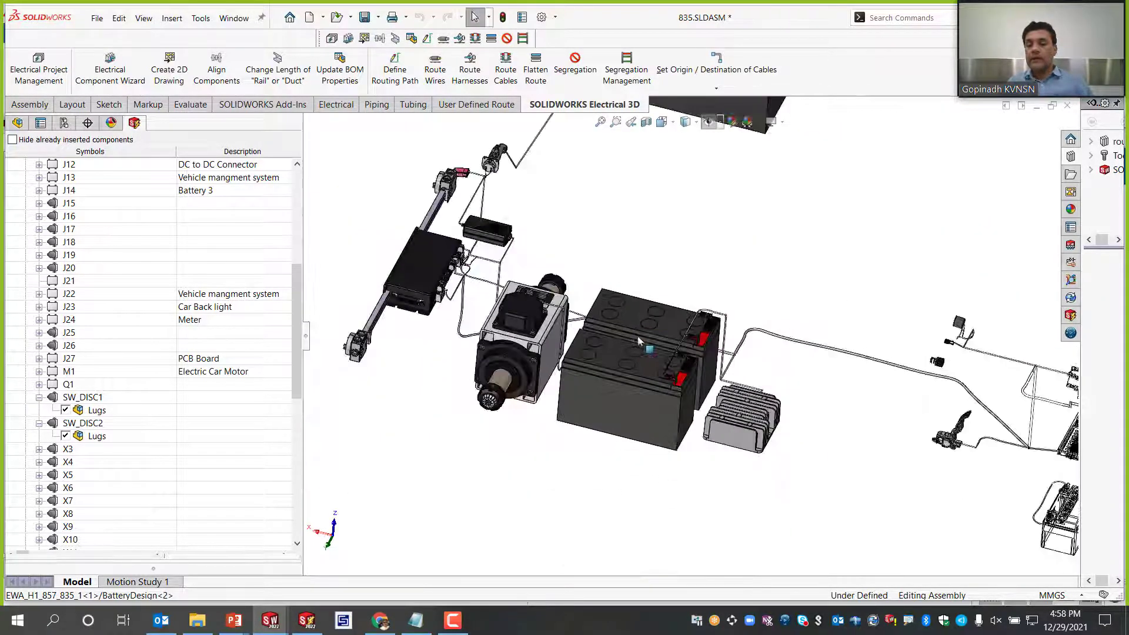
scroll(777, 406, down, 6)
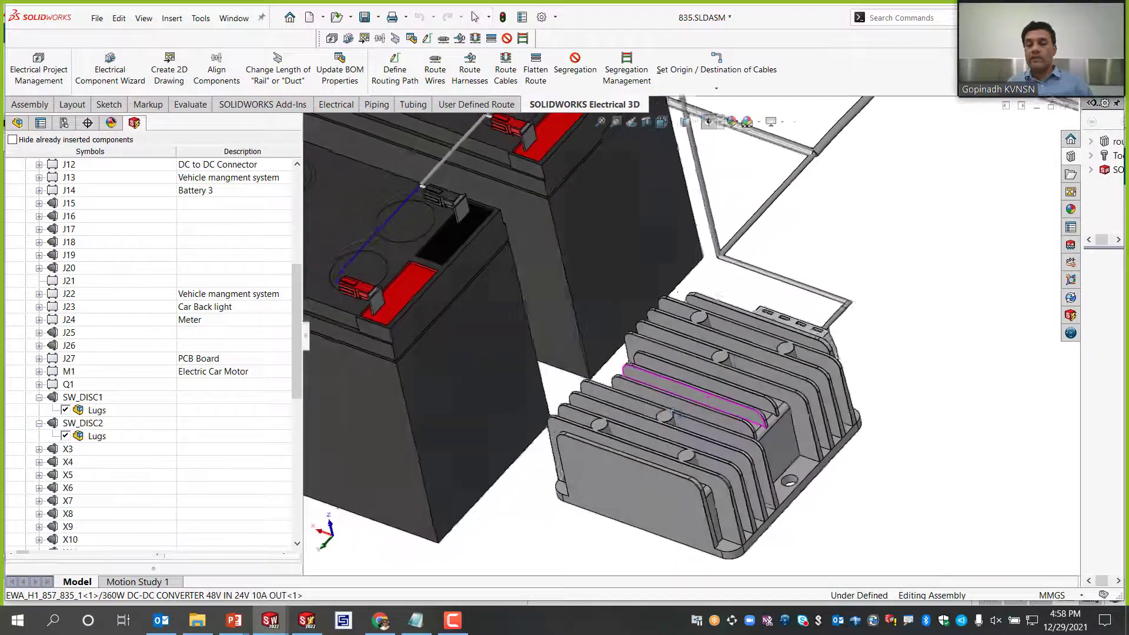
scroll(791, 355, up, 5)
scroll(658, 302, down, 6)
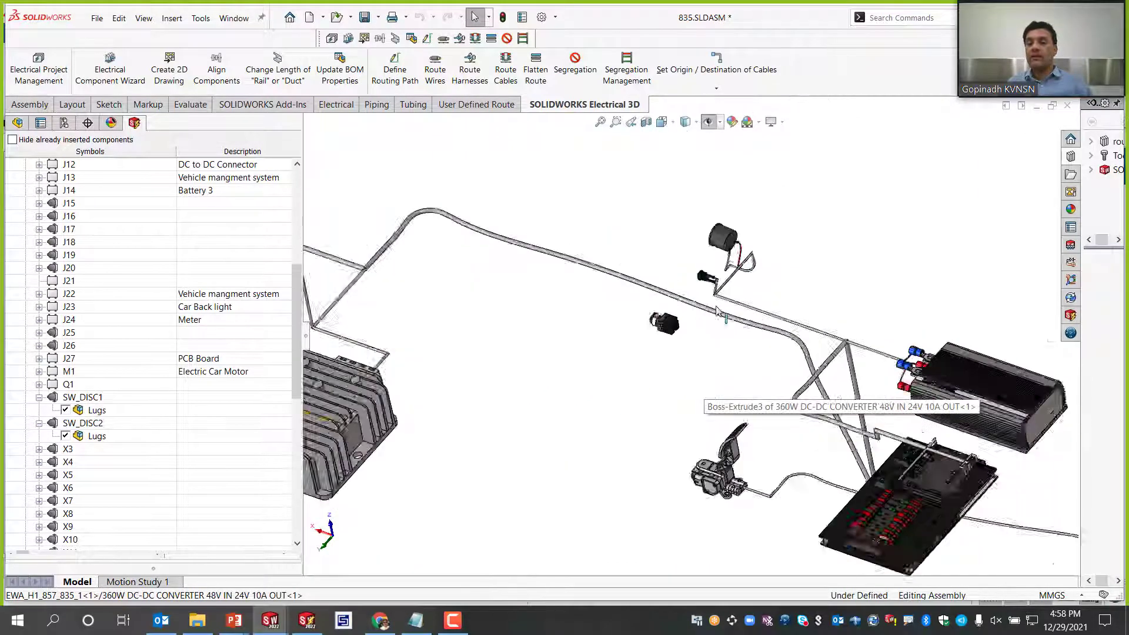
Step: Inspect the wire routing at the Westberg voltmeter and the terminals of the 12V rocker switch
middle_drag(659, 302, 723, 224)
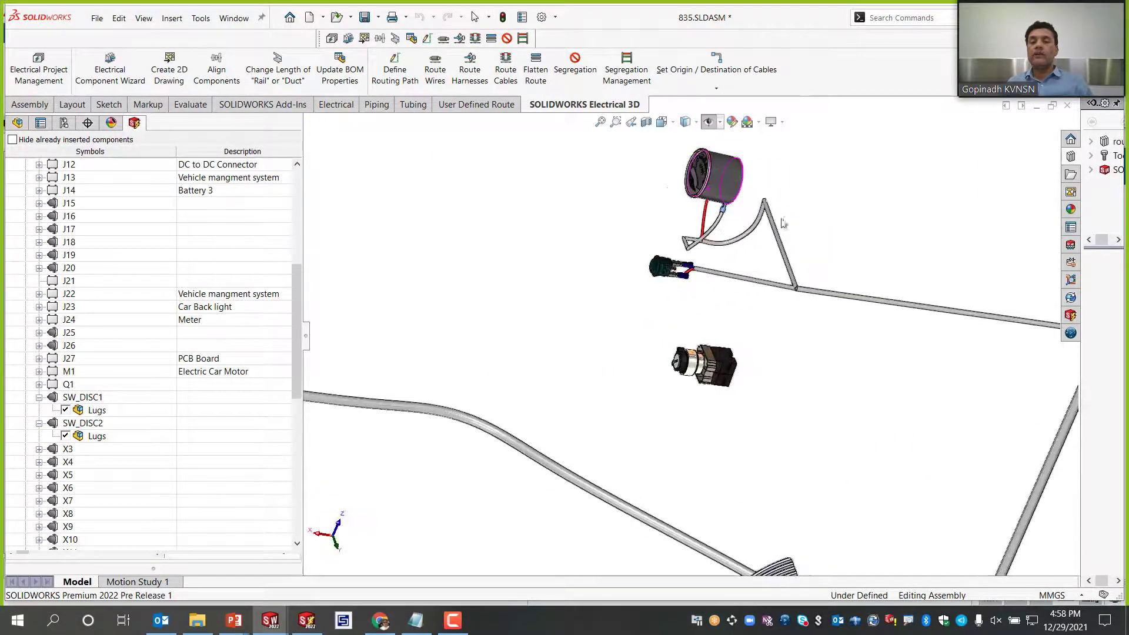
scroll(743, 192, down, 4)
scroll(742, 192, down, 5)
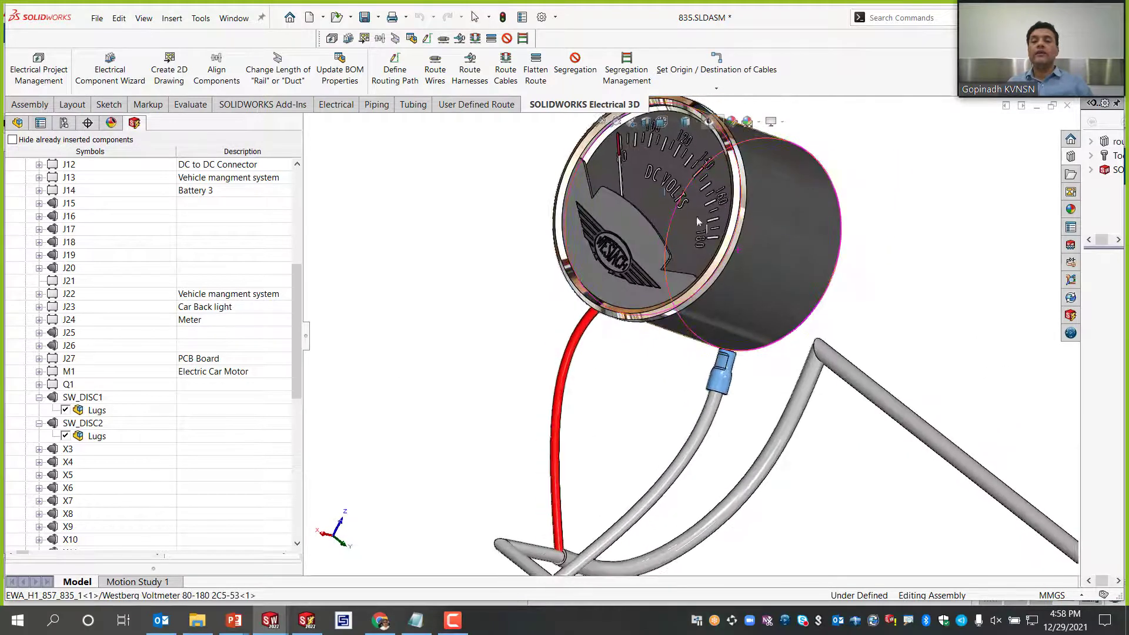
scroll(638, 194, up, 4)
middle_drag(638, 194, 654, 288)
scroll(637, 496, down, 10)
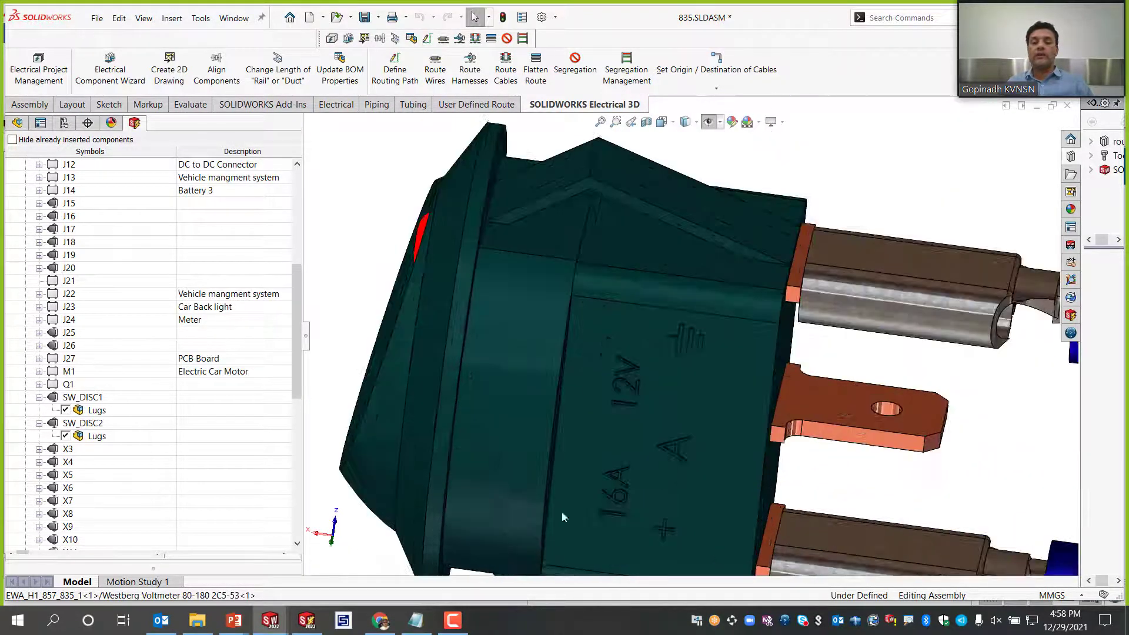
scroll(587, 404, up, 10)
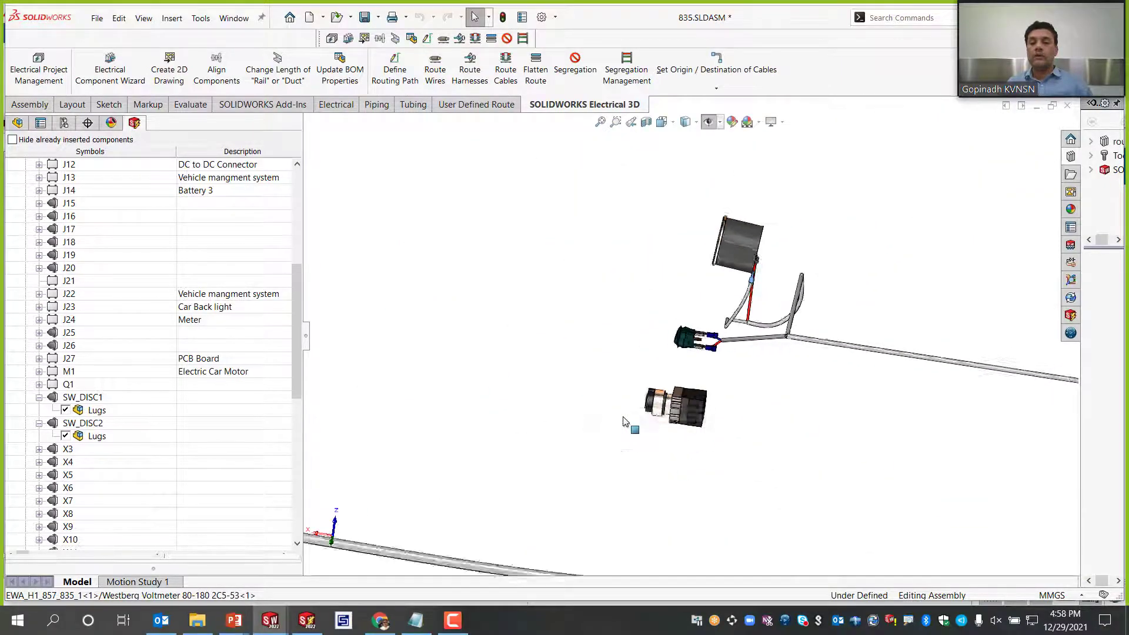
Step: Examine the routes at the electrical module, Curtis controller, accelerator pedal and auxiliary battery, ending with the whole vehicle harness in view
scroll(766, 415, down, 10)
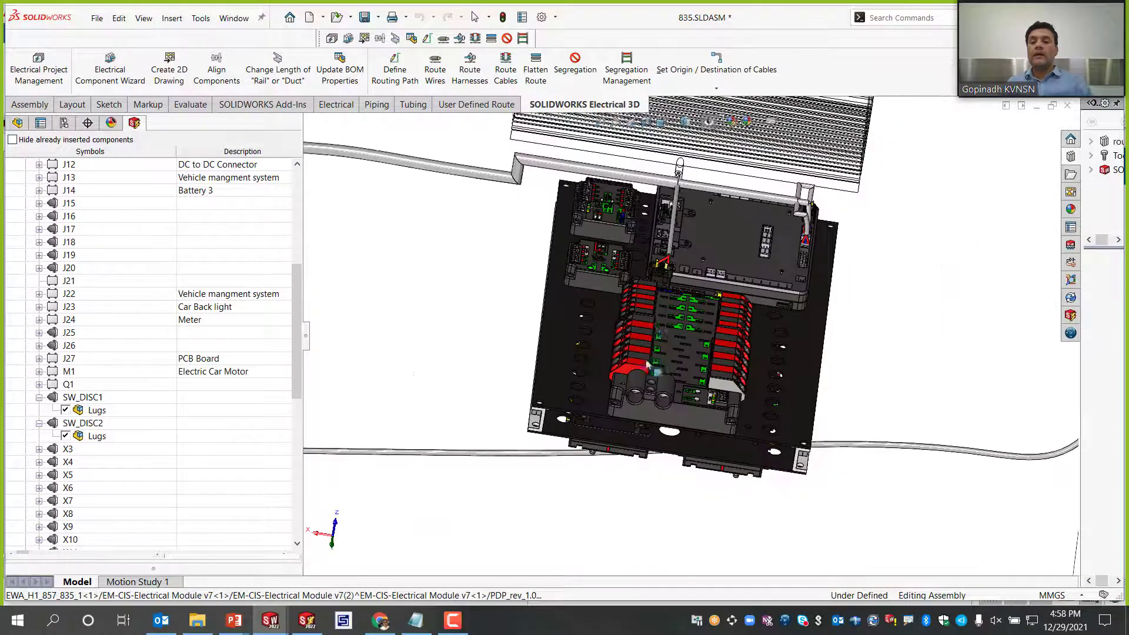
middle_drag(647, 365, 650, 349)
scroll(682, 376, up, 4)
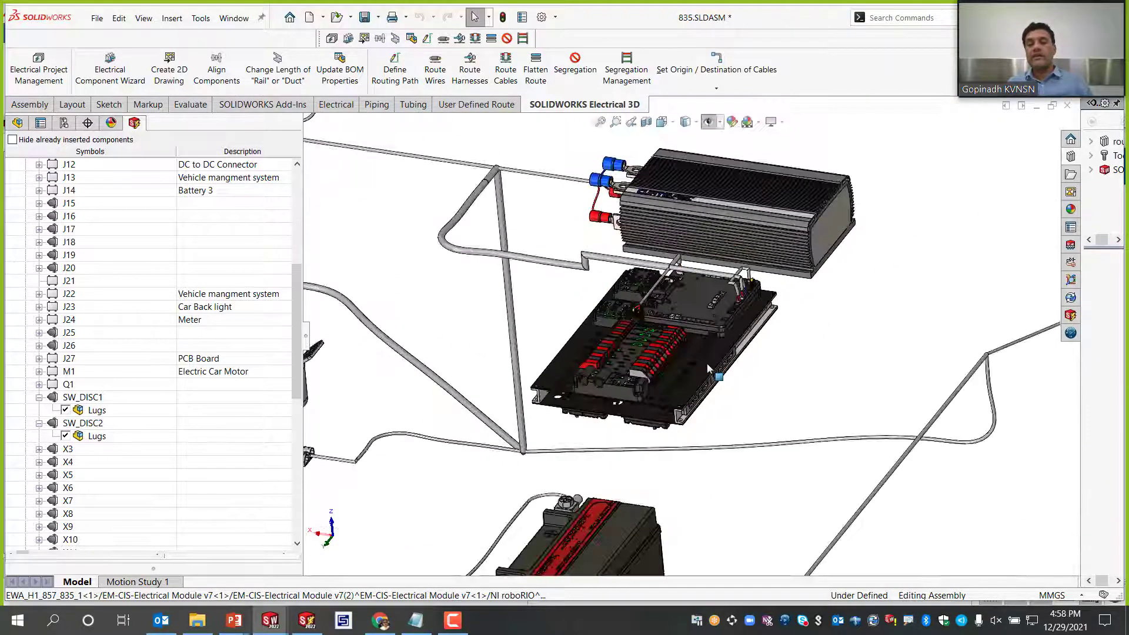
scroll(691, 265, down, 5)
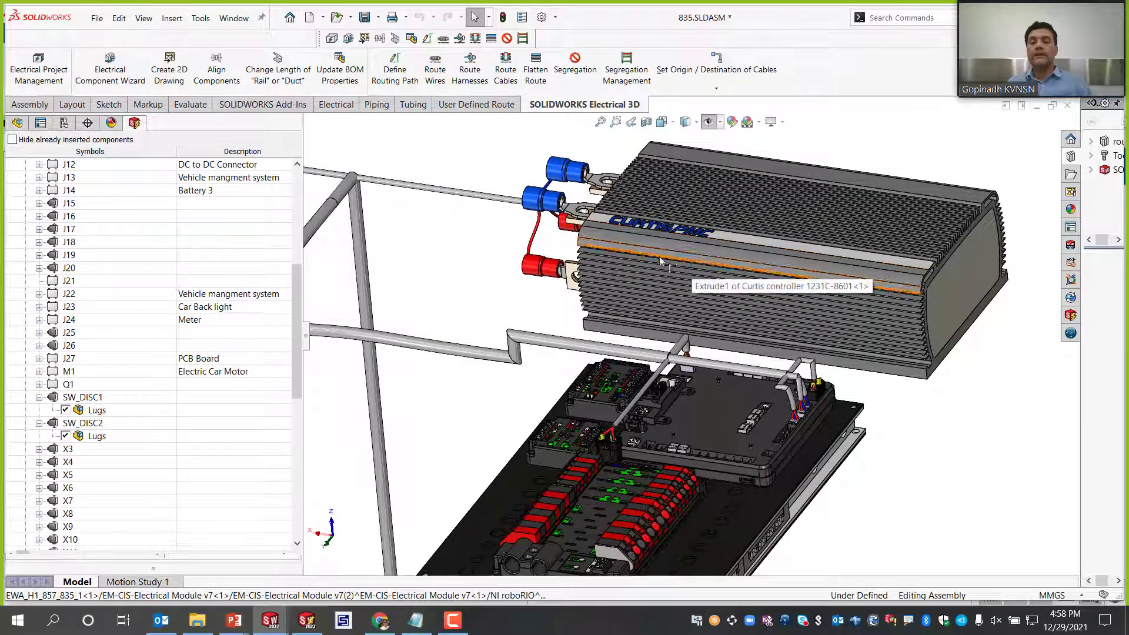
scroll(691, 264, up, 5)
scroll(657, 485, down, 4)
scroll(657, 485, up, 5)
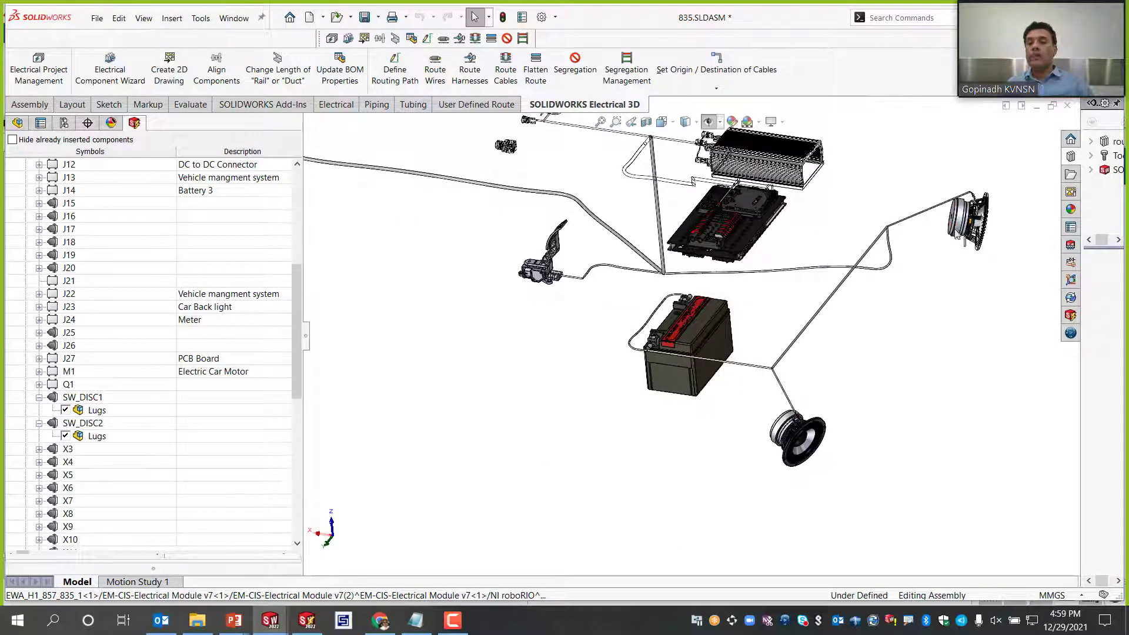
scroll(601, 276, down, 3)
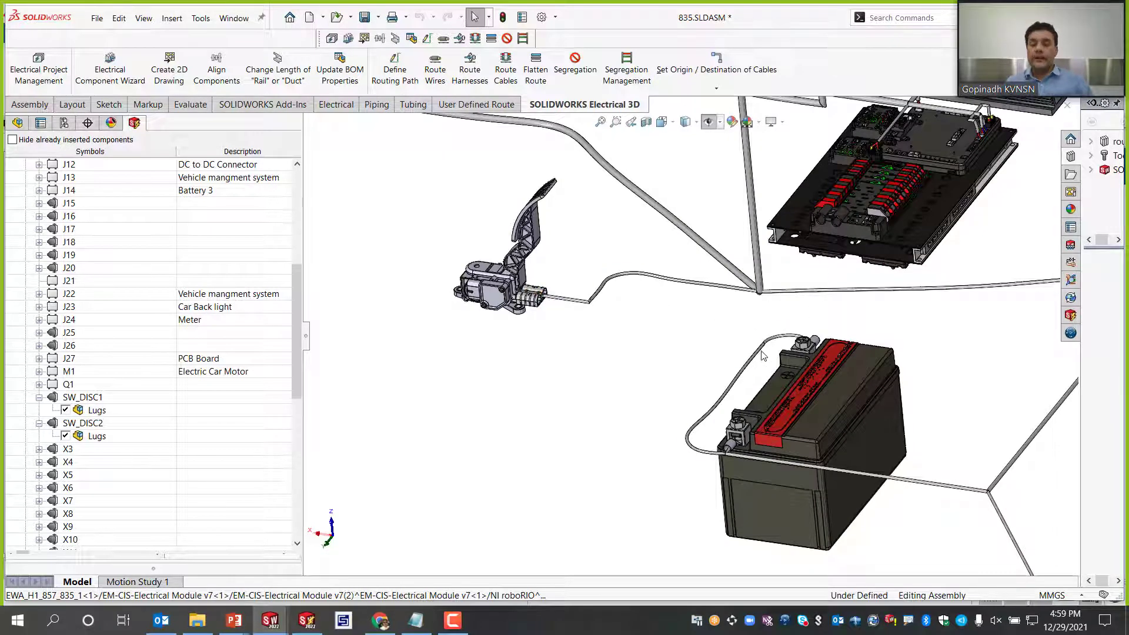
scroll(762, 355, up, 6)
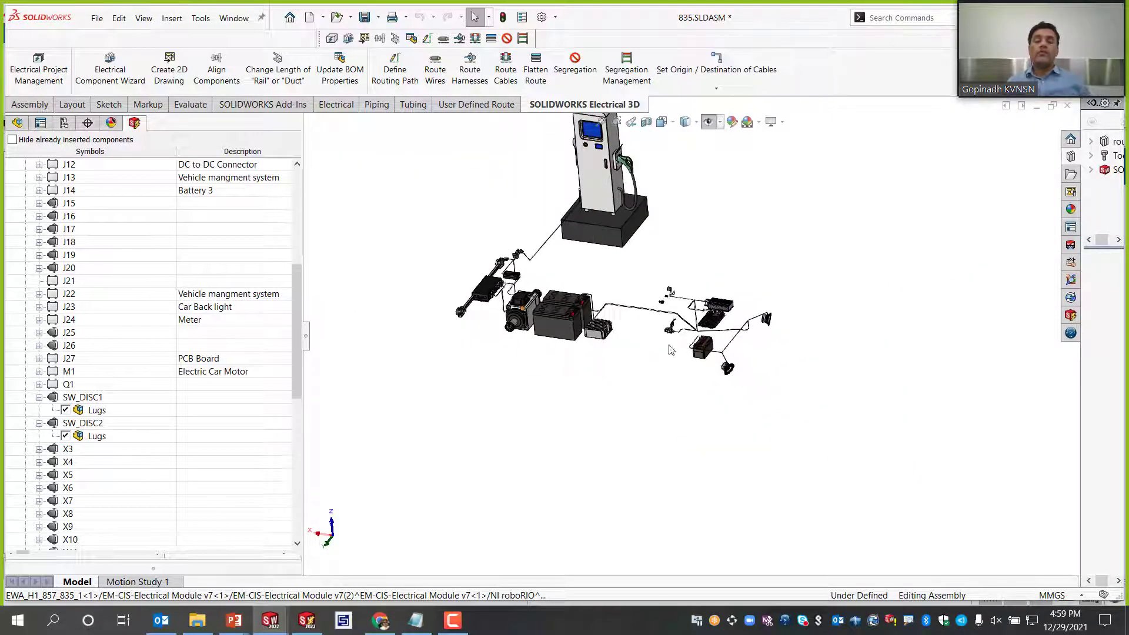
middle_drag(682, 417, 705, 403)
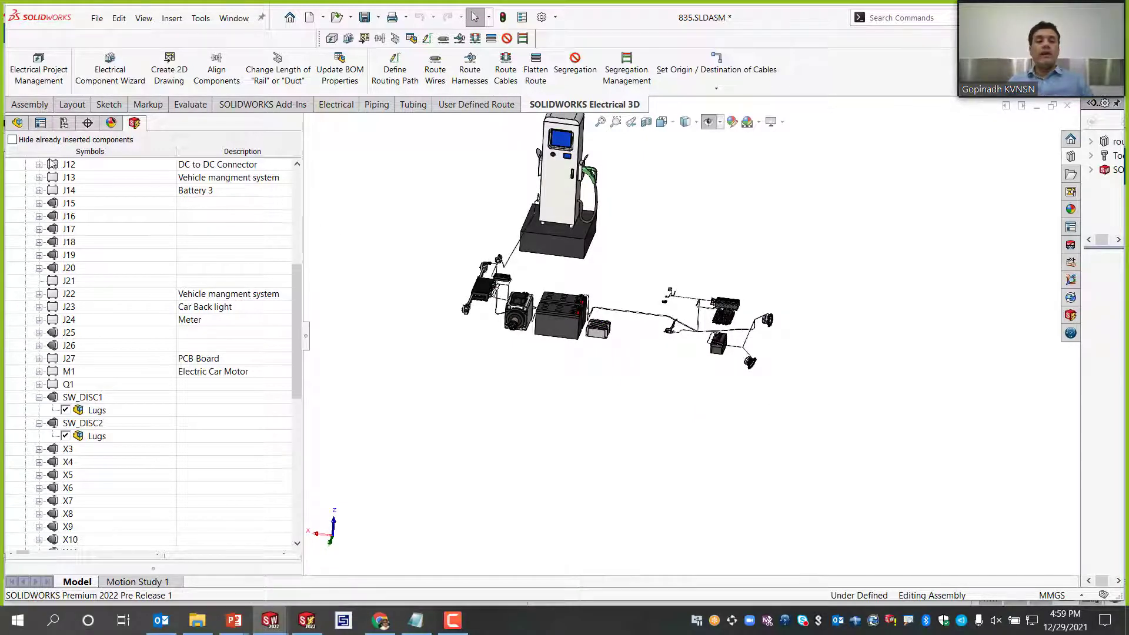
Step: Locate the EWA_H1_857_835_1 harness in the assembly tree, show its route commands, and switch to the EWA_H1_857_835 harness drawing
click(17, 122)
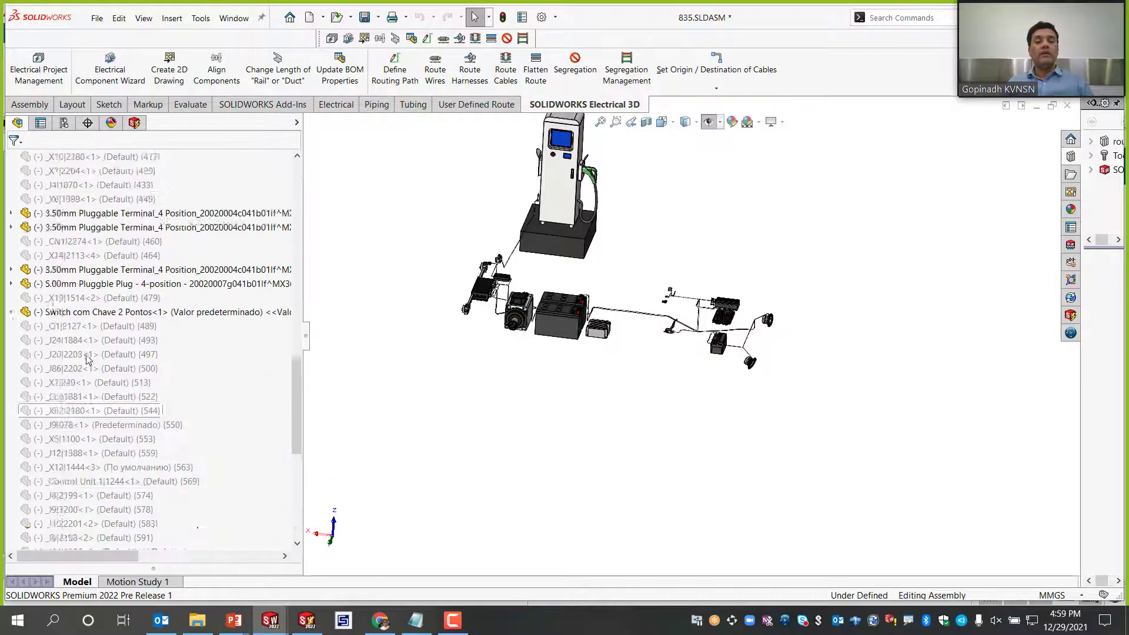
scroll(89, 360, up, 10)
scroll(95, 370, down, 6)
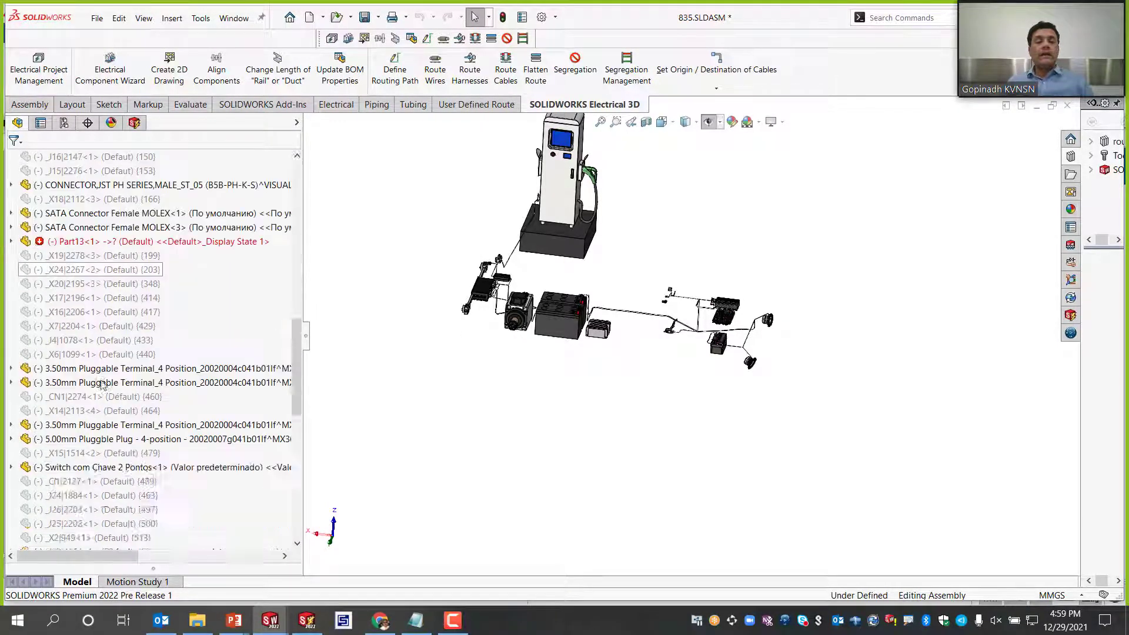
scroll(101, 388, down, 10)
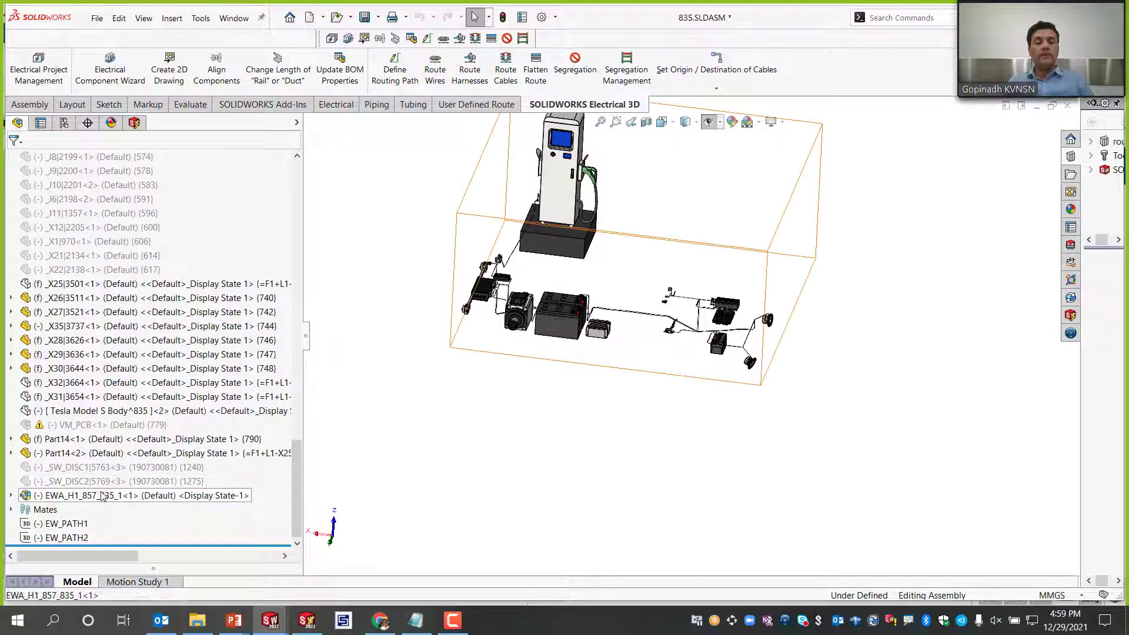
right_click(102, 496)
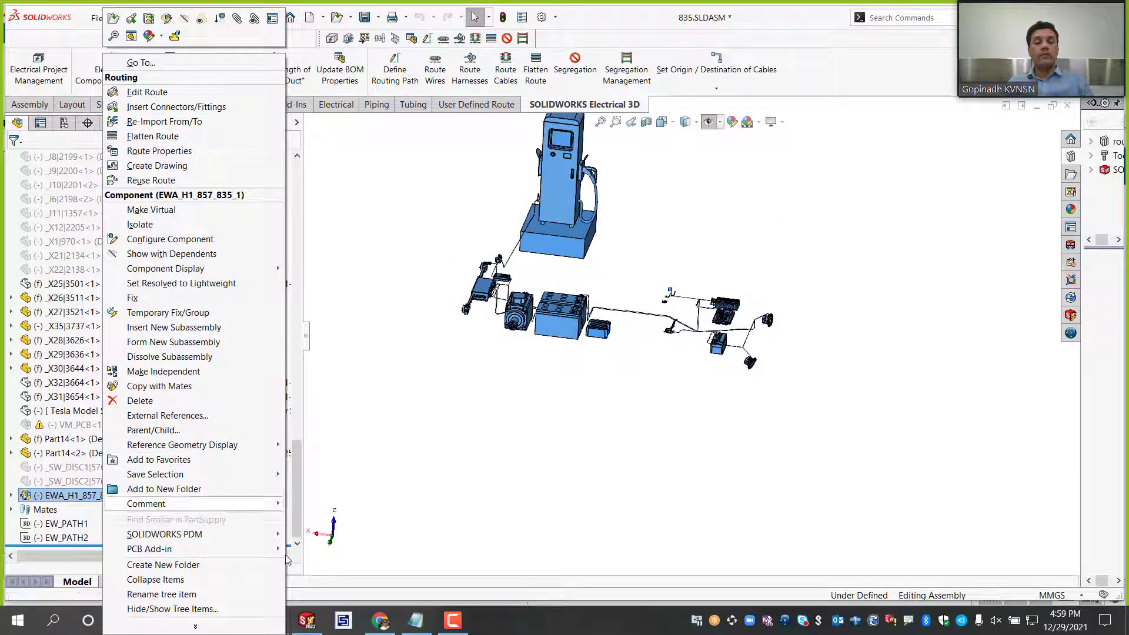
click(270, 621)
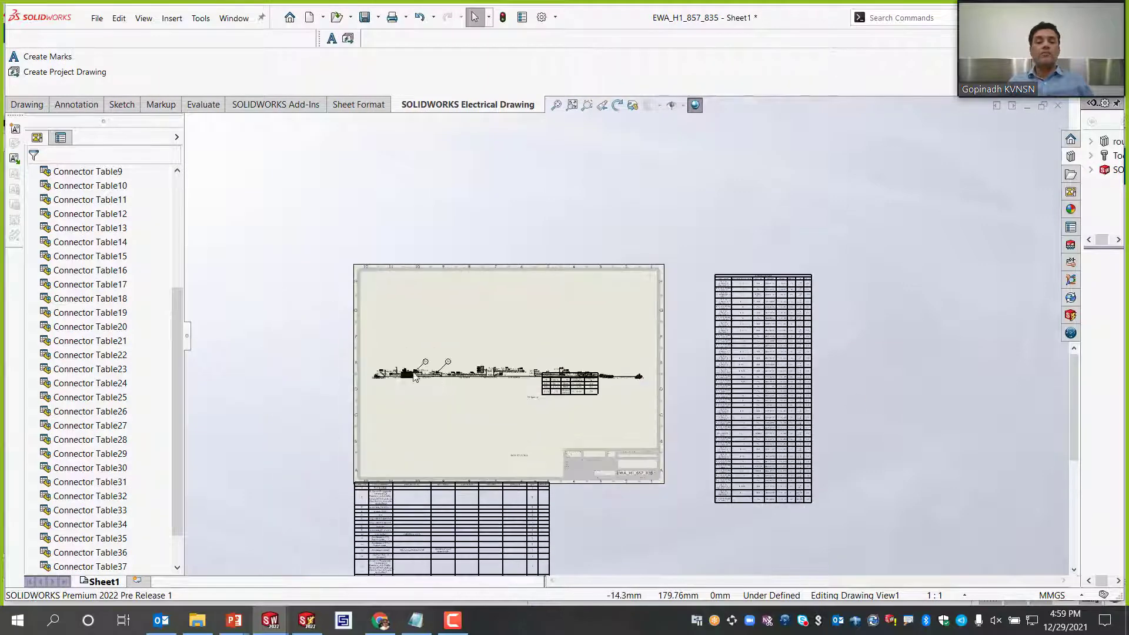
Step: Examine the flattened harness view along its length, including the segment dimensions, item balloons and the connector table on the sheet
scroll(414, 376, down, 8)
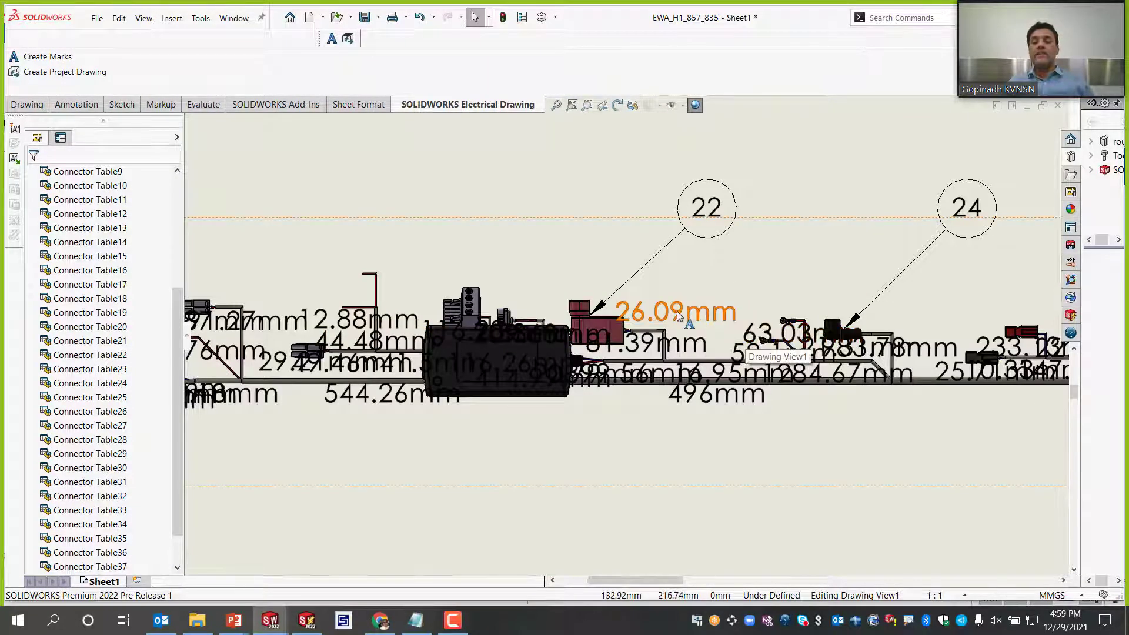
scroll(635, 305, up, 4)
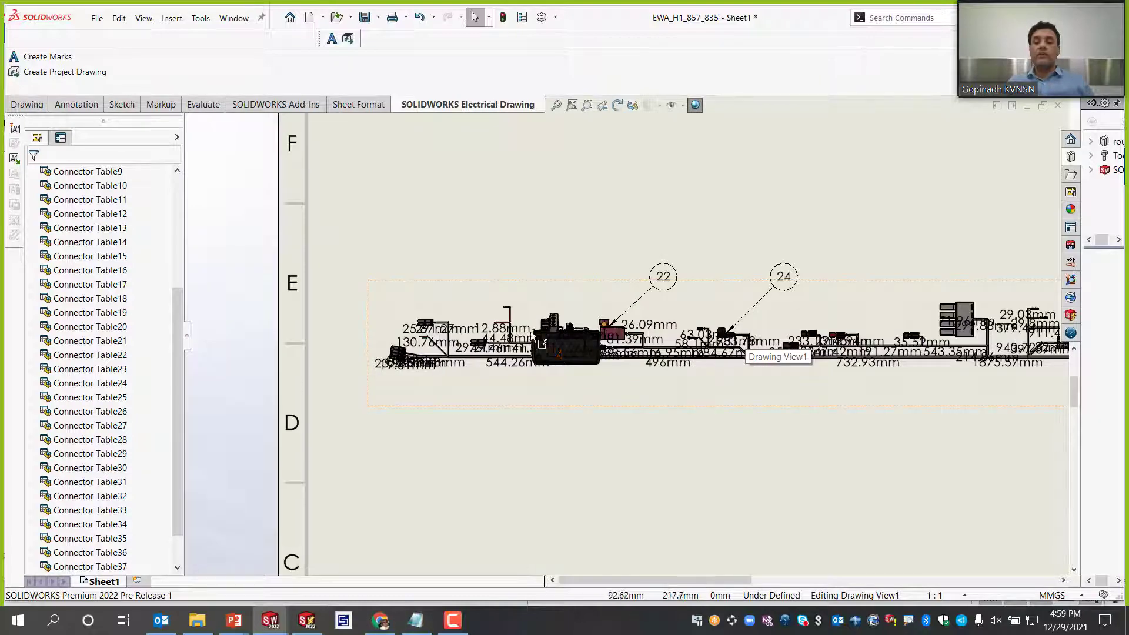
scroll(1024, 333, down, 10)
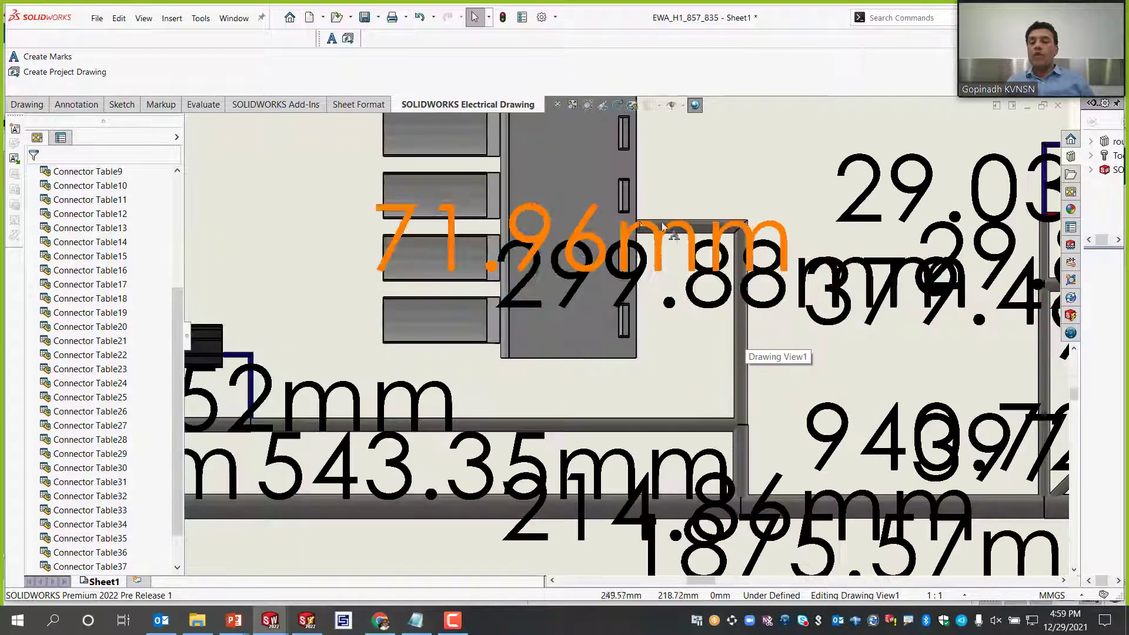
scroll(554, 288, up, 8)
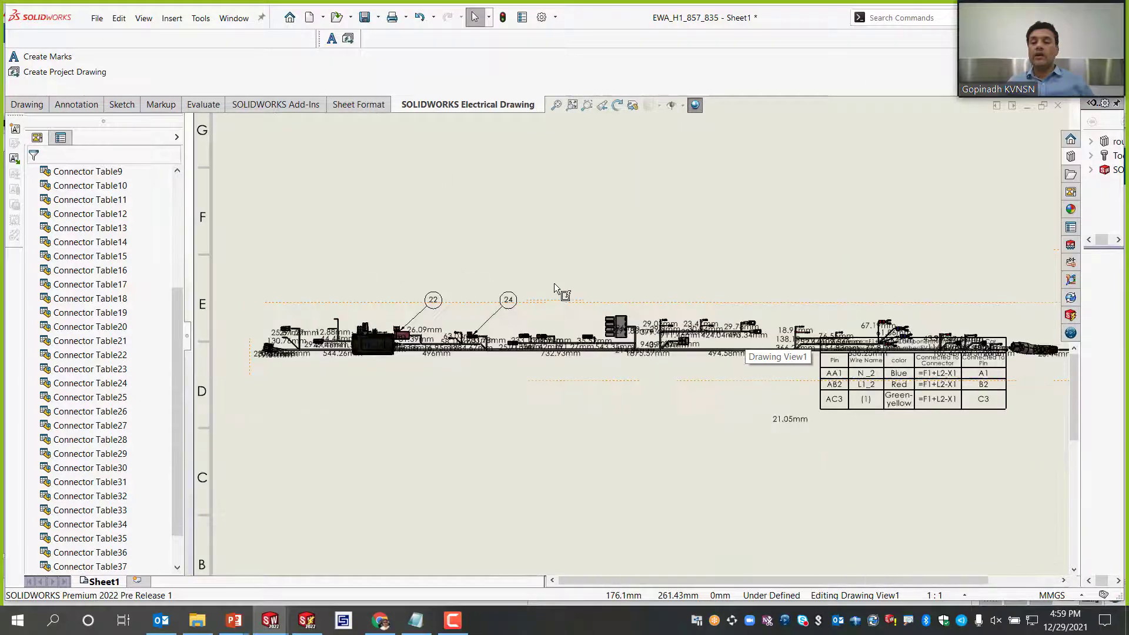
scroll(553, 283, up, 3)
scroll(637, 332, down, 8)
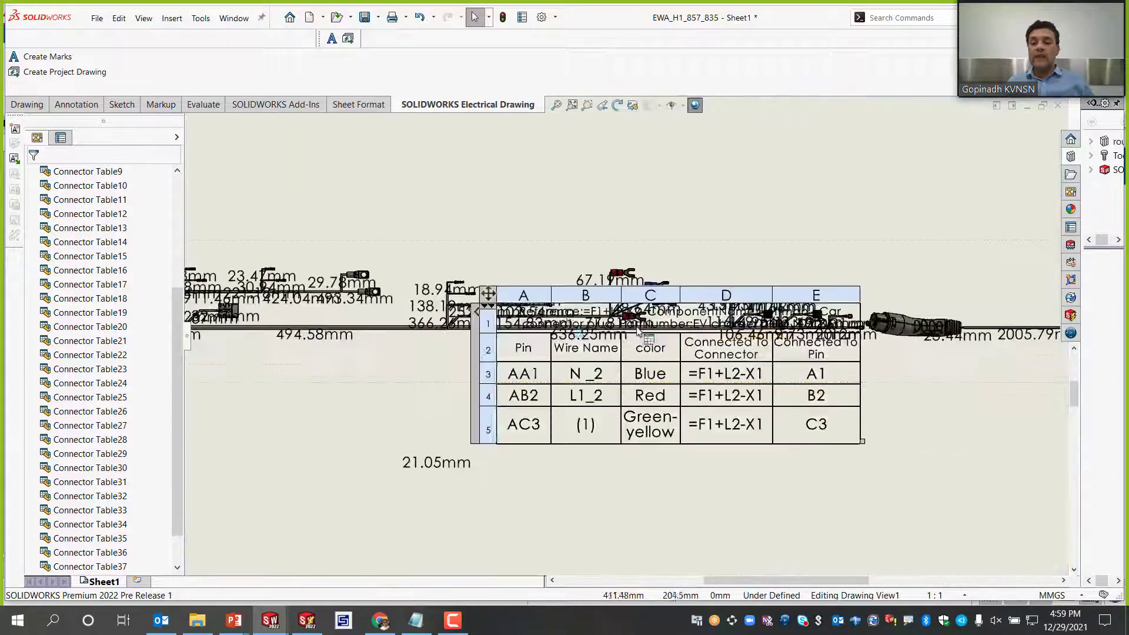
scroll(676, 256, up, 8)
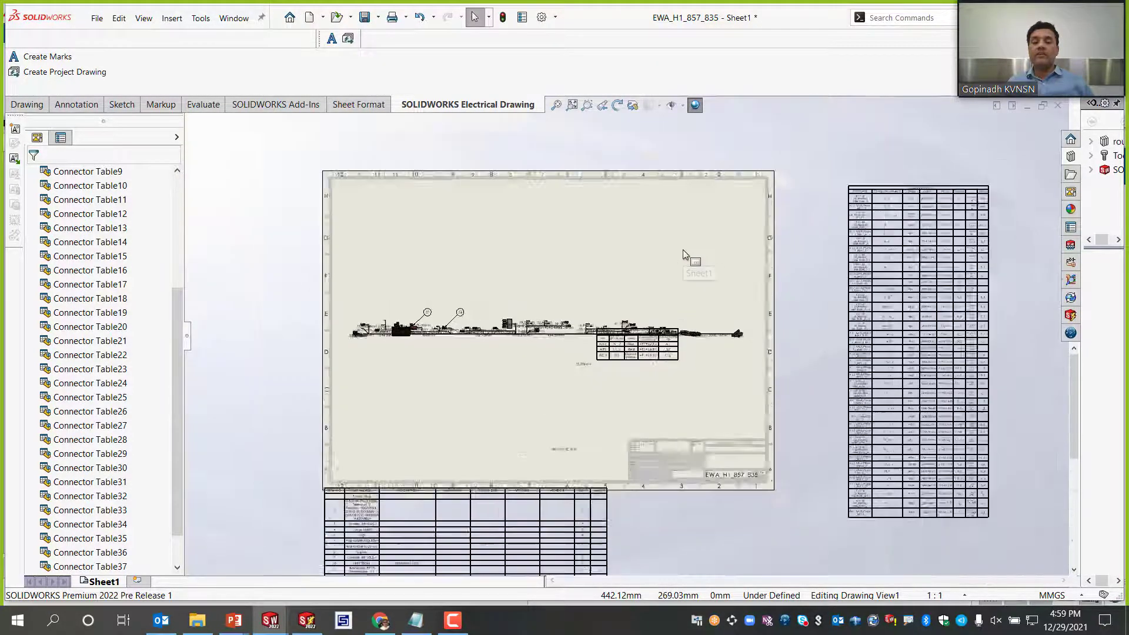
scroll(682, 254, up, 2)
Step: Examine the bill of materials below the sheet, including its part numbers, quantities and wire lengths, and dismiss the Environment Archiver
scroll(447, 459, down, 8)
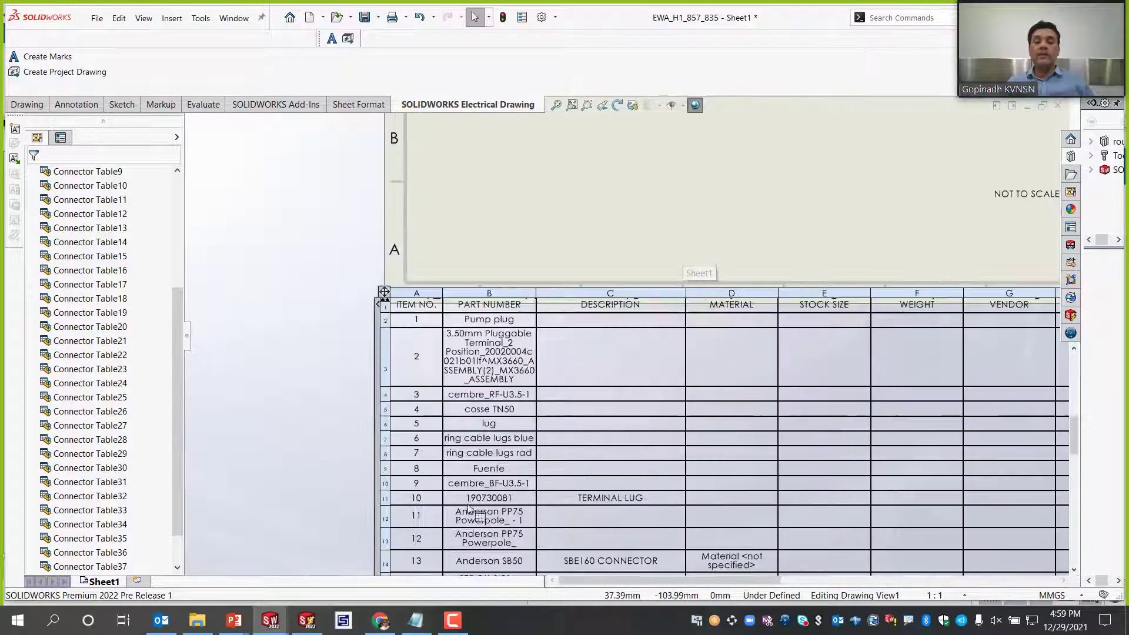
scroll(469, 509, down, 1)
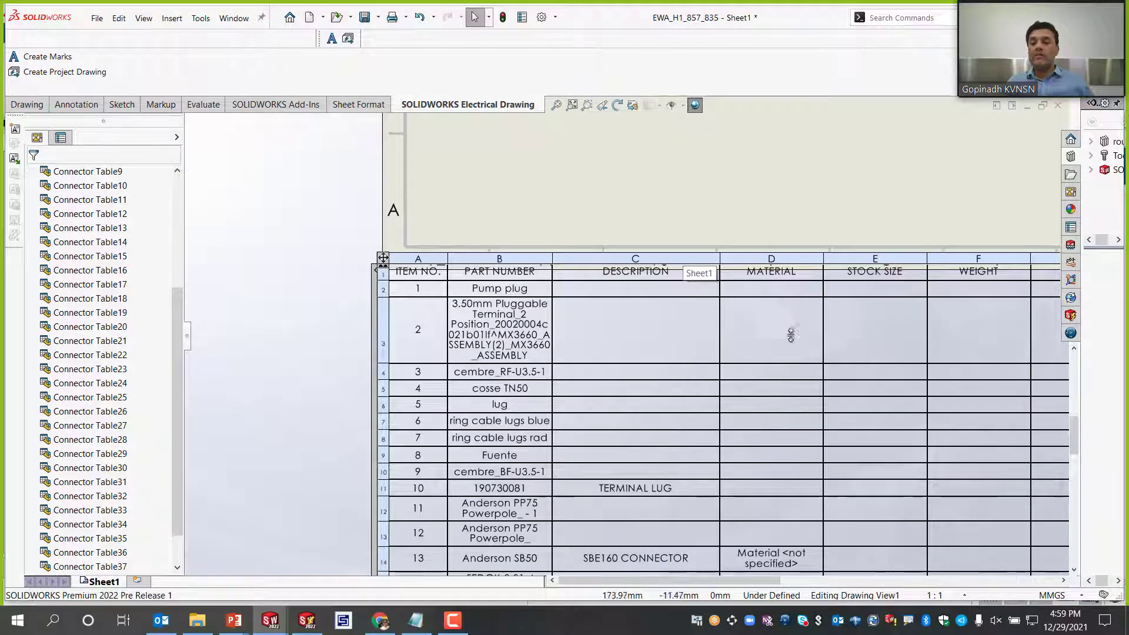
scroll(629, 338, up, 3)
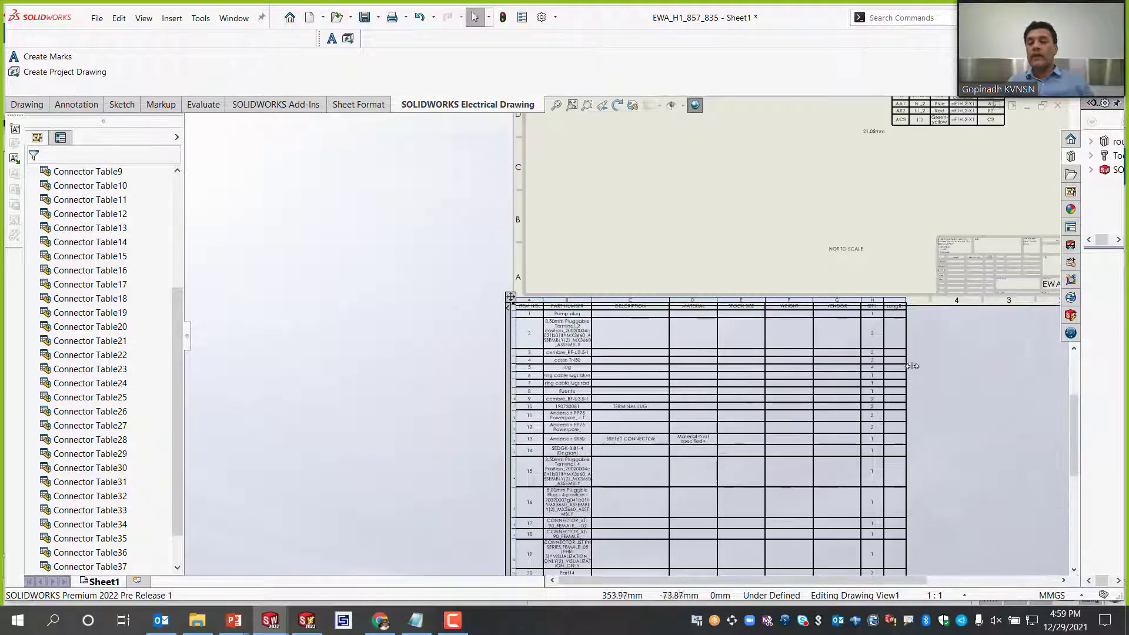
scroll(905, 329, down, 4)
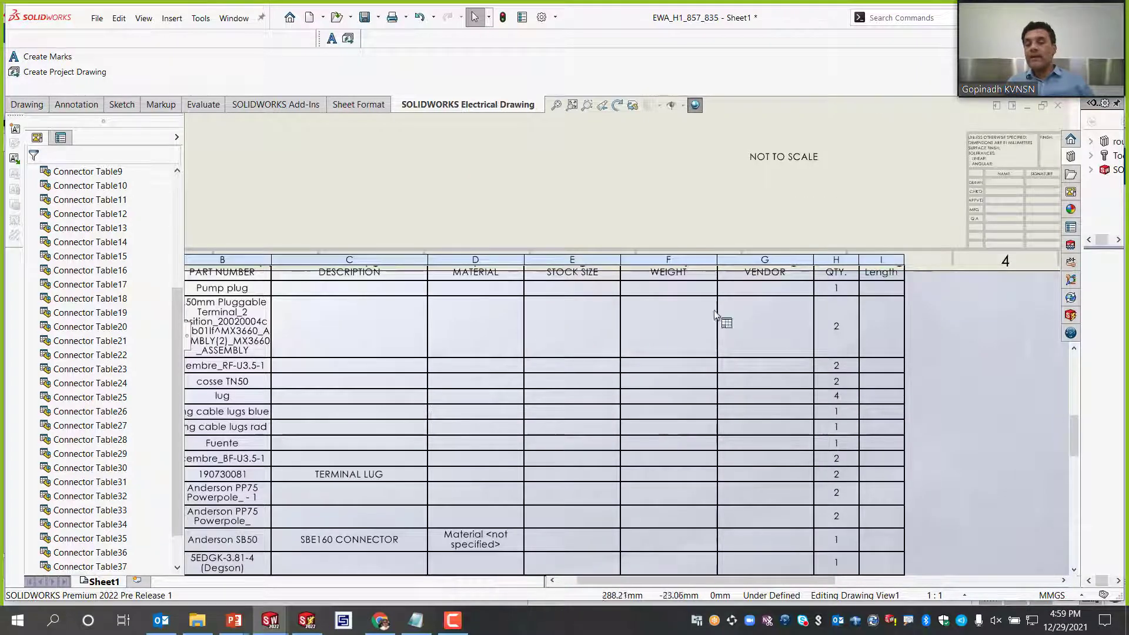
scroll(714, 314, up, 6)
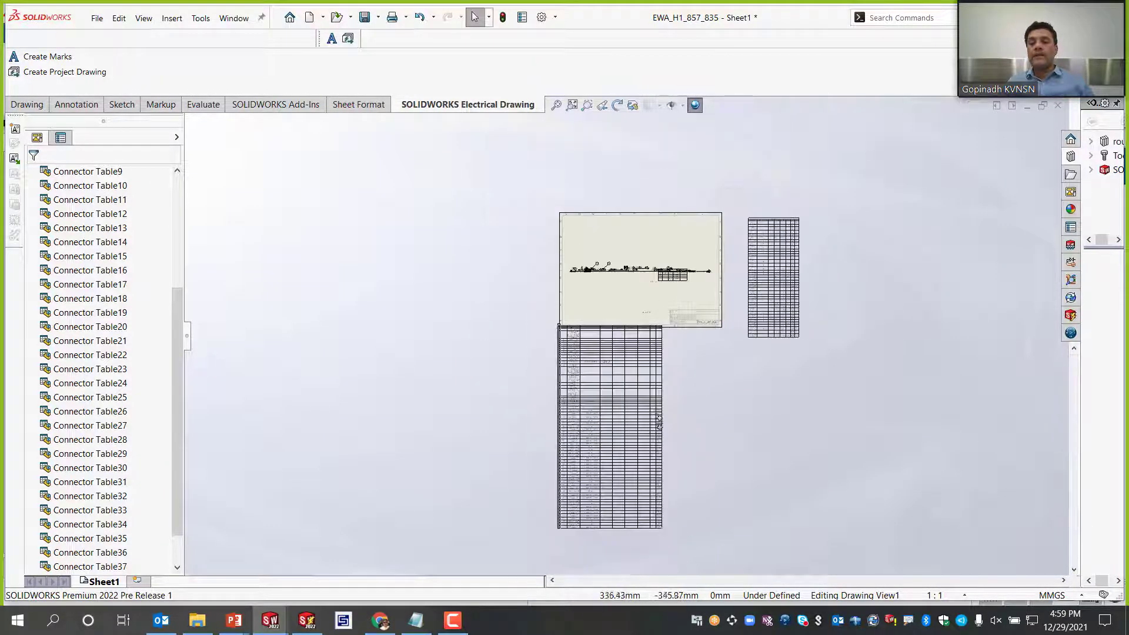
scroll(659, 421, down, 6)
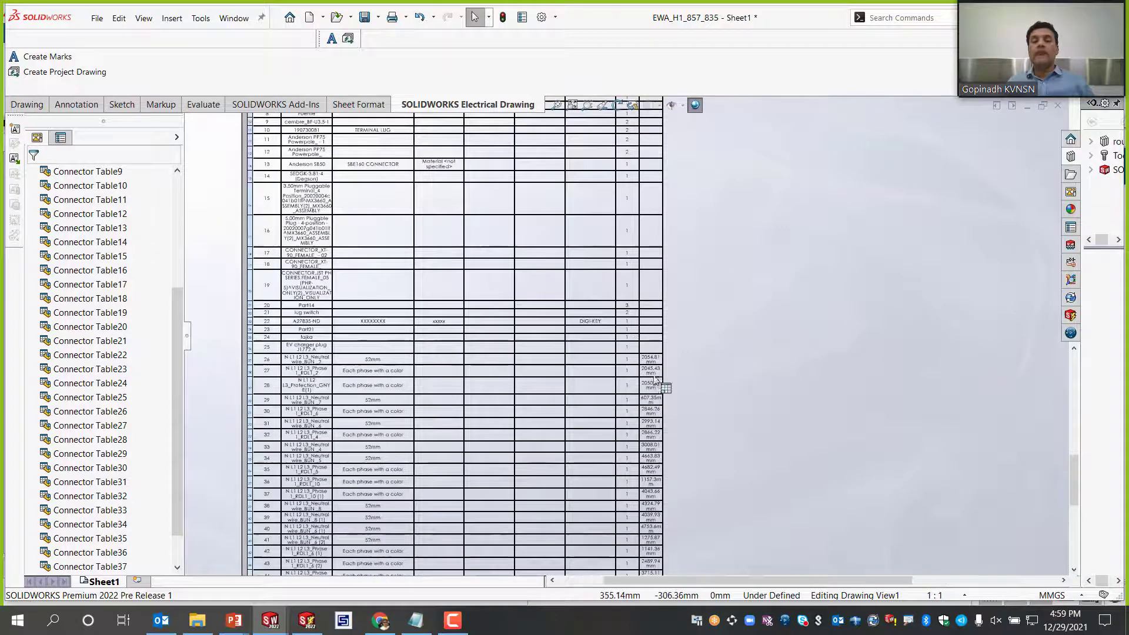
scroll(655, 379, down, 4)
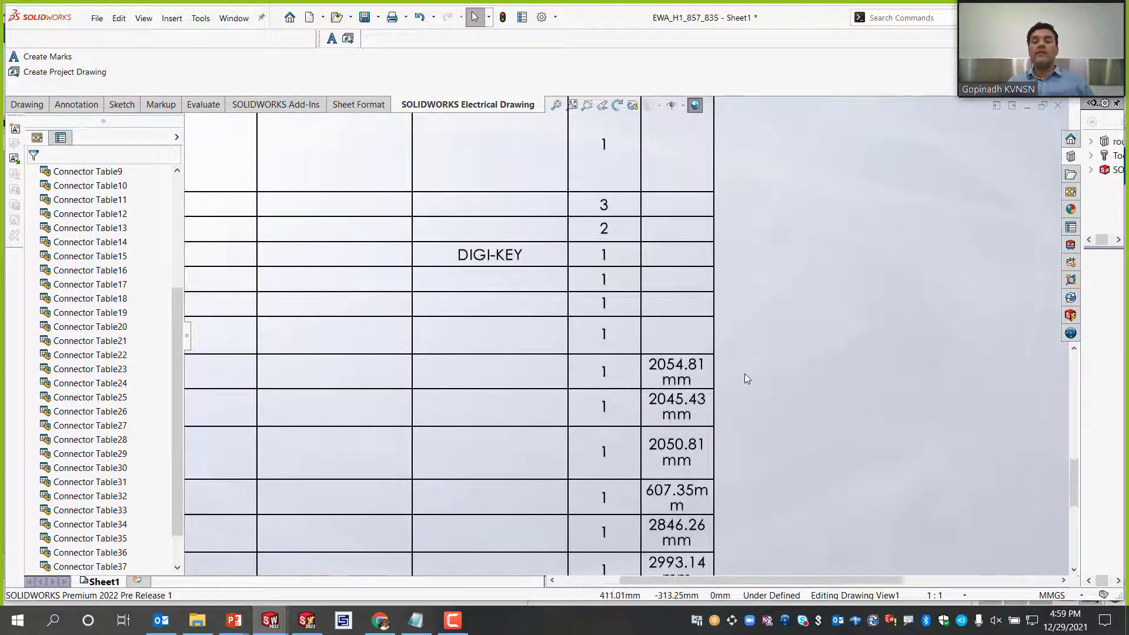
scroll(746, 375, up, 3)
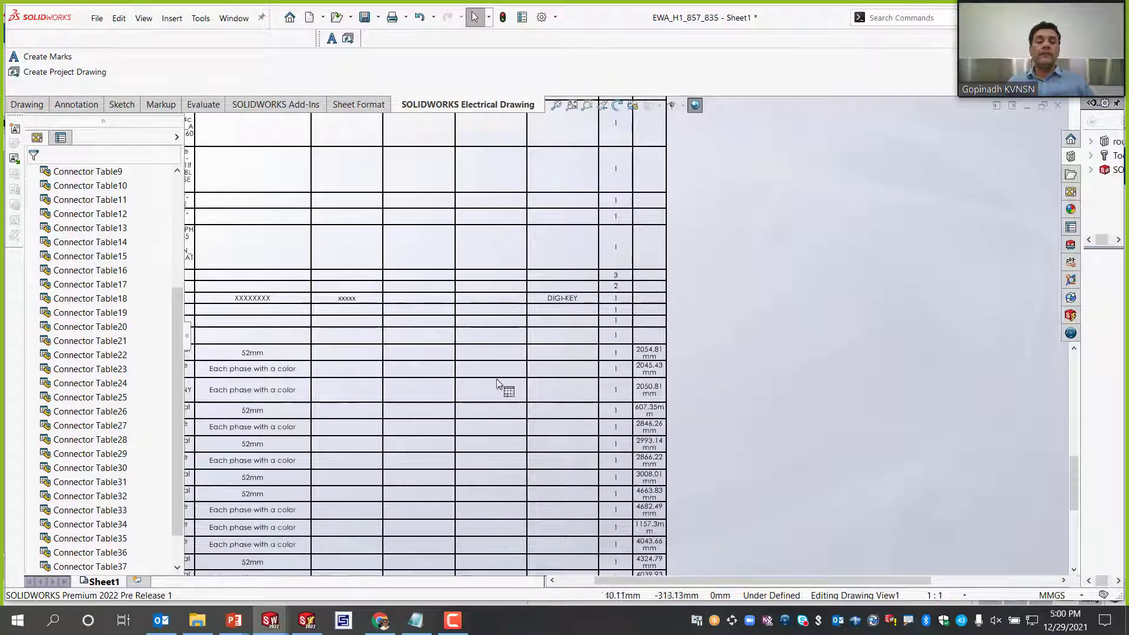
scroll(497, 383, up, 3)
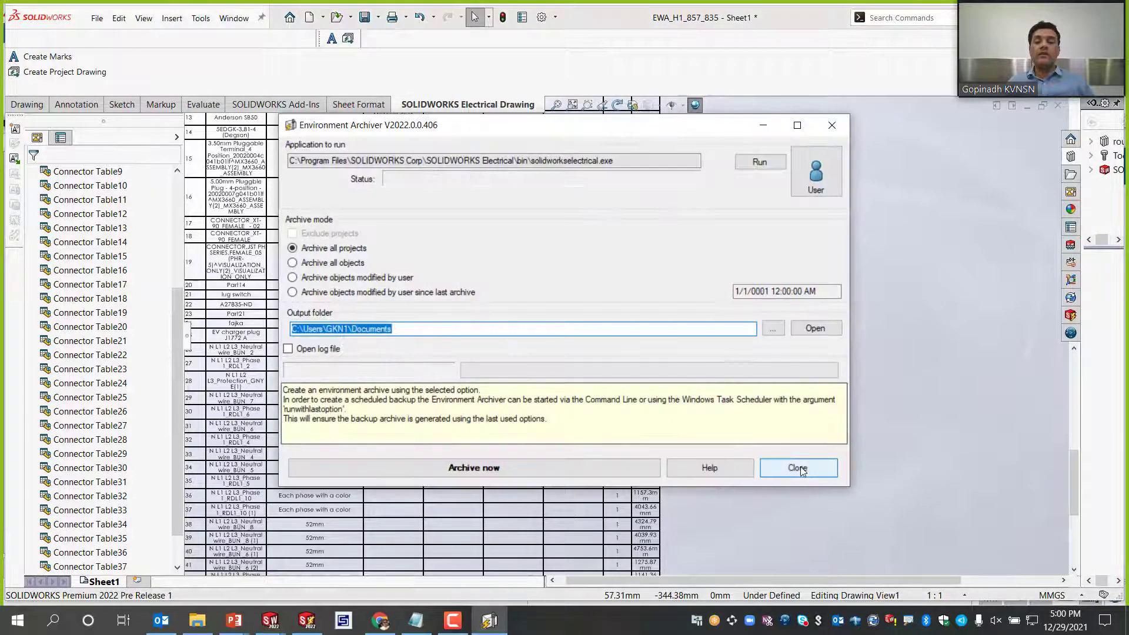
click(798, 469)
scroll(468, 422, up, 6)
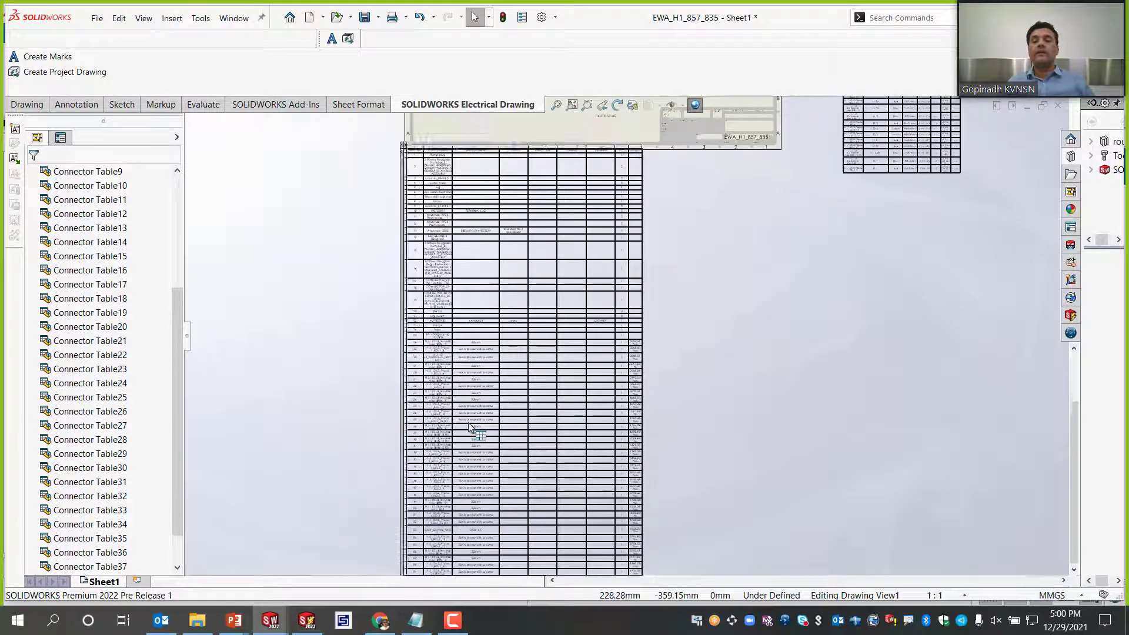
scroll(617, 352, up, 3)
Step: Review the circuit summary table beside the sheet, covering wire IDs, colours, lengths and pin connections, and return to the flattened harness view
scroll(747, 266, down, 3)
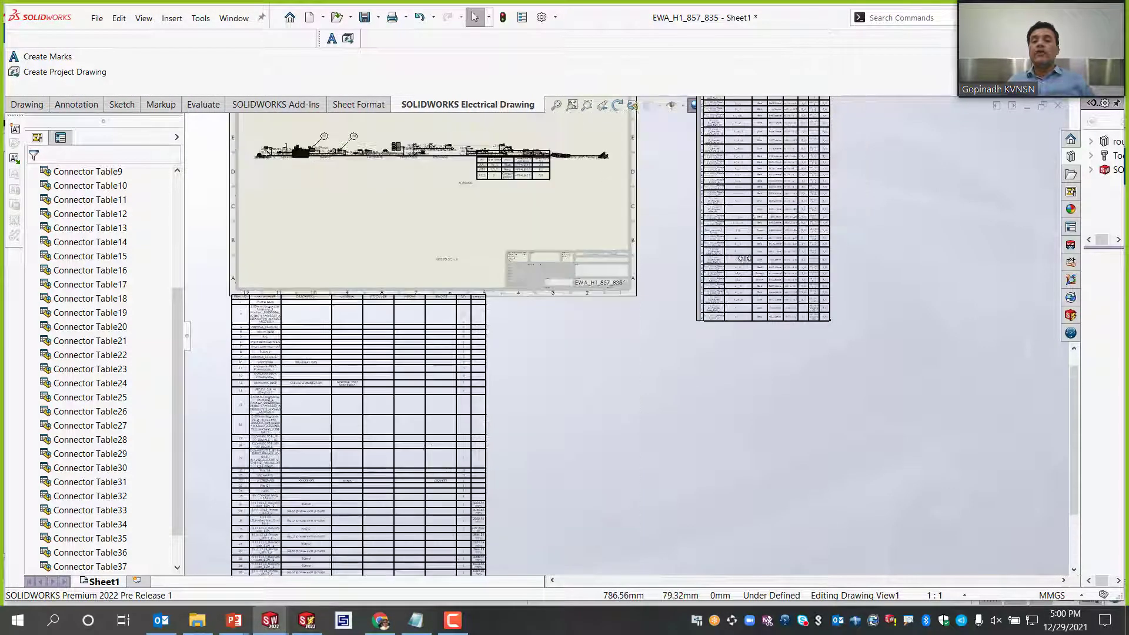
scroll(705, 129, up, 5)
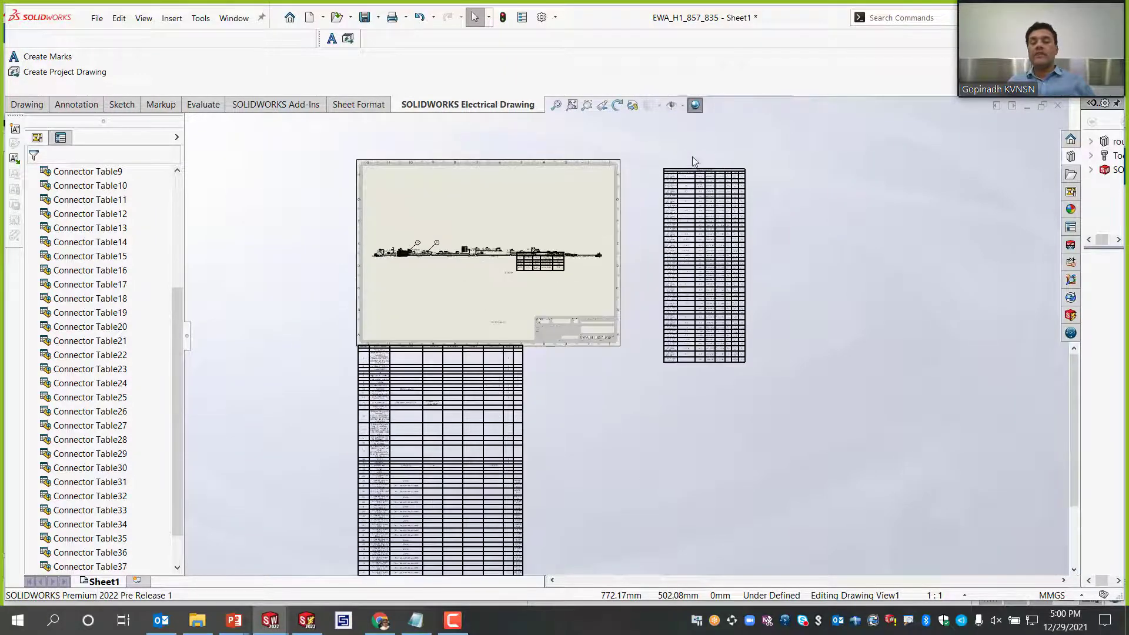
scroll(693, 160, down, 4)
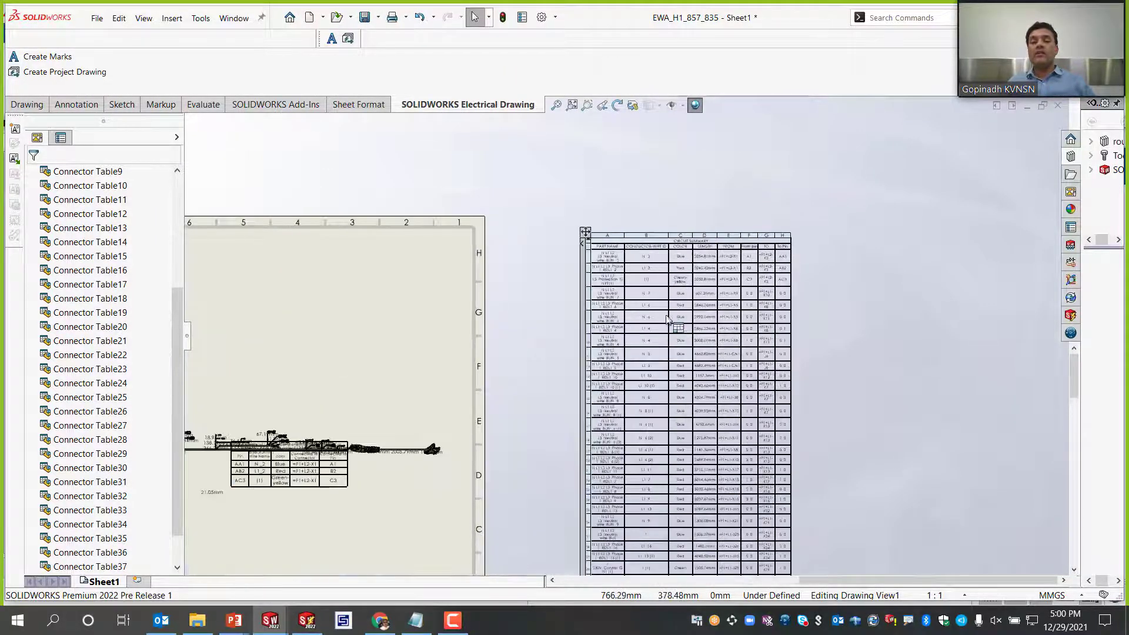
scroll(667, 319, down, 5)
double_click(559, 322)
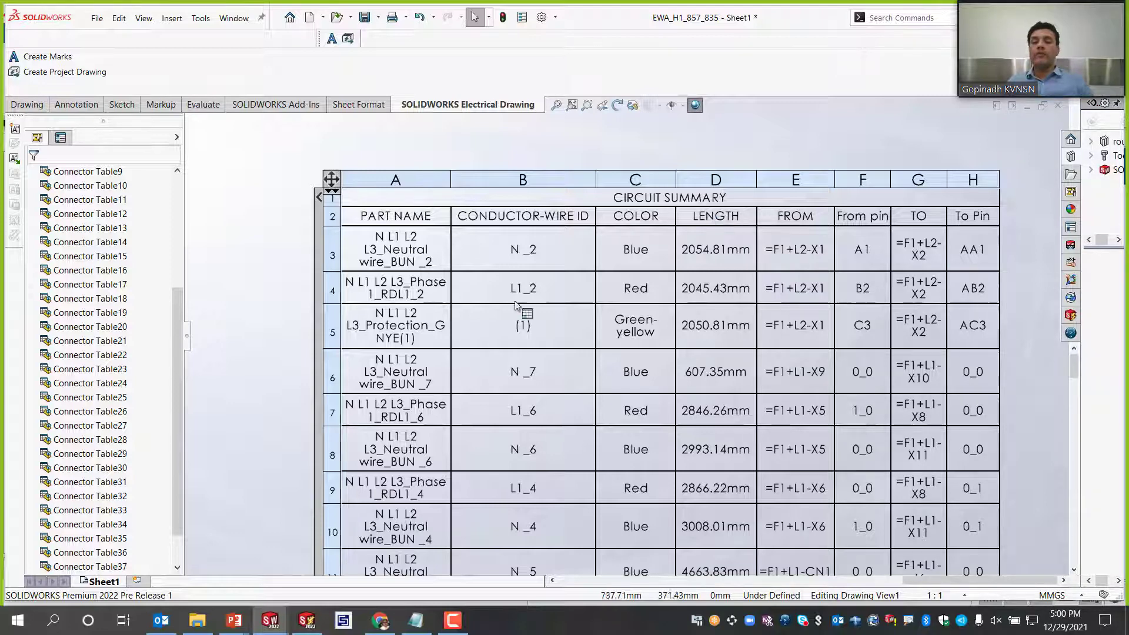
scroll(624, 335, up, 3)
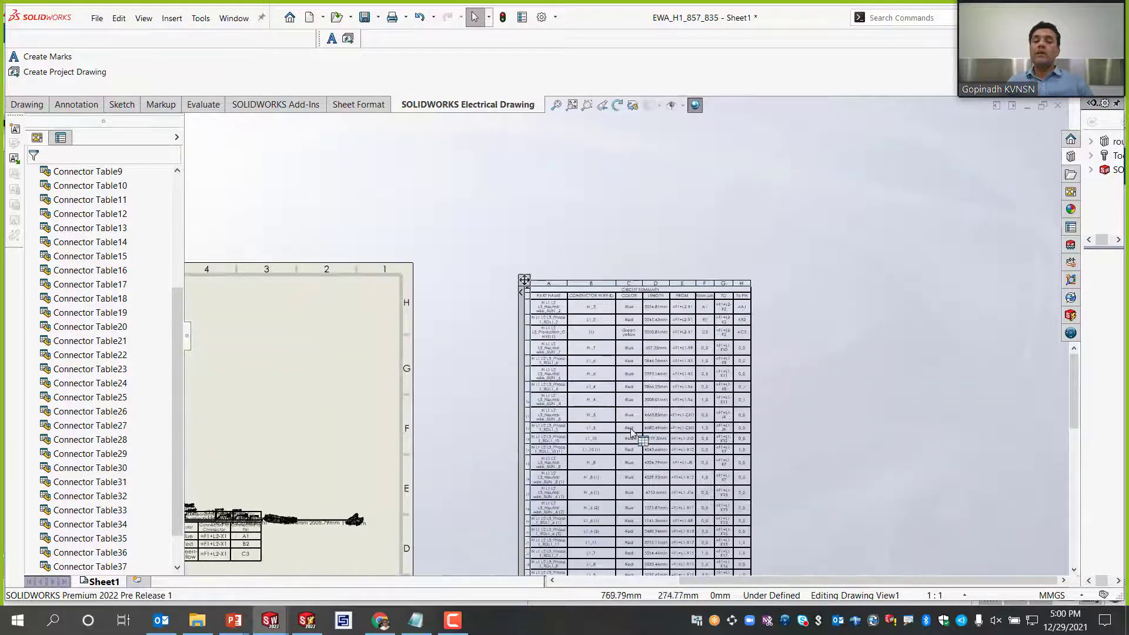
scroll(631, 432, down, 3)
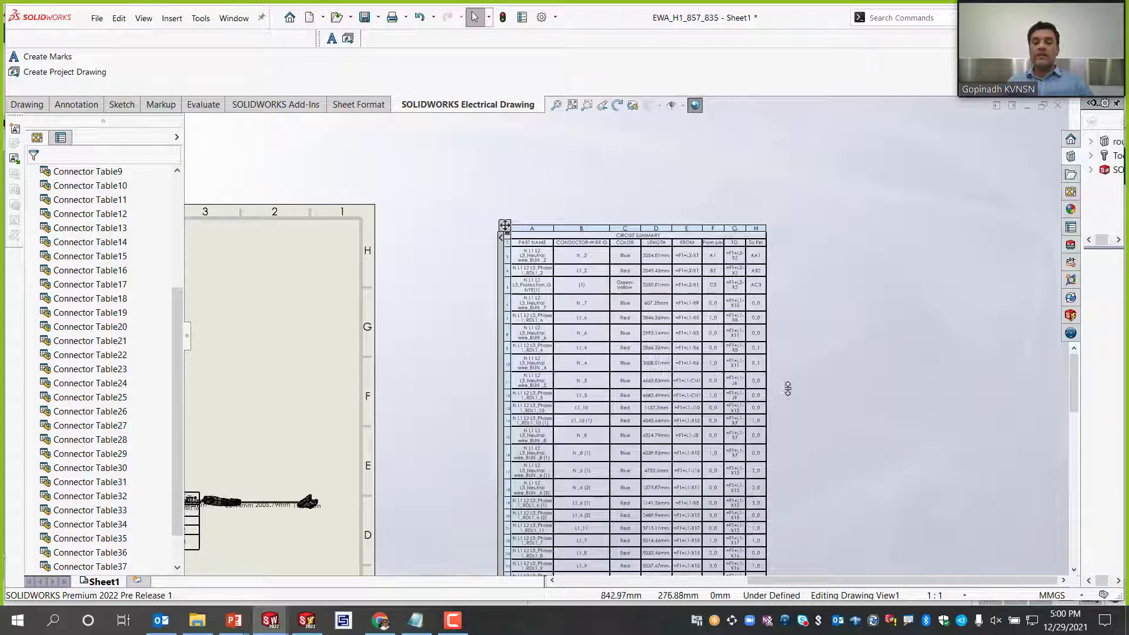
scroll(805, 382, up, 5)
scroll(239, 408, down, 1)
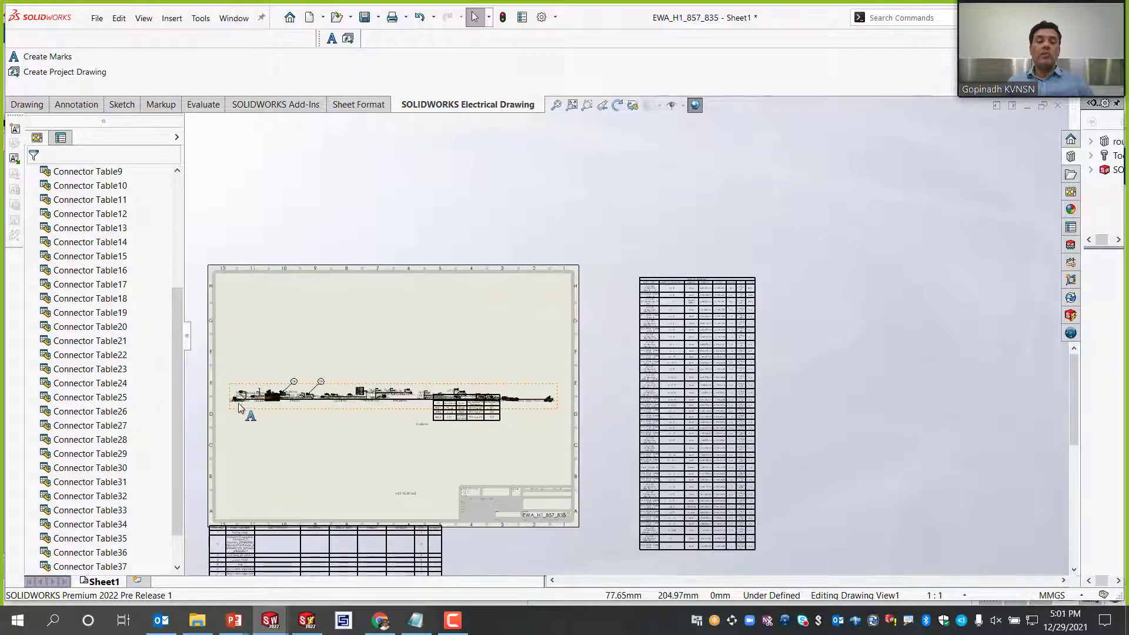
scroll(239, 407, down, 2)
Step: Switch to SOLIDWORKS Electrical Schematic and start generating report drawings from the vehicle project's report management
click(306, 620)
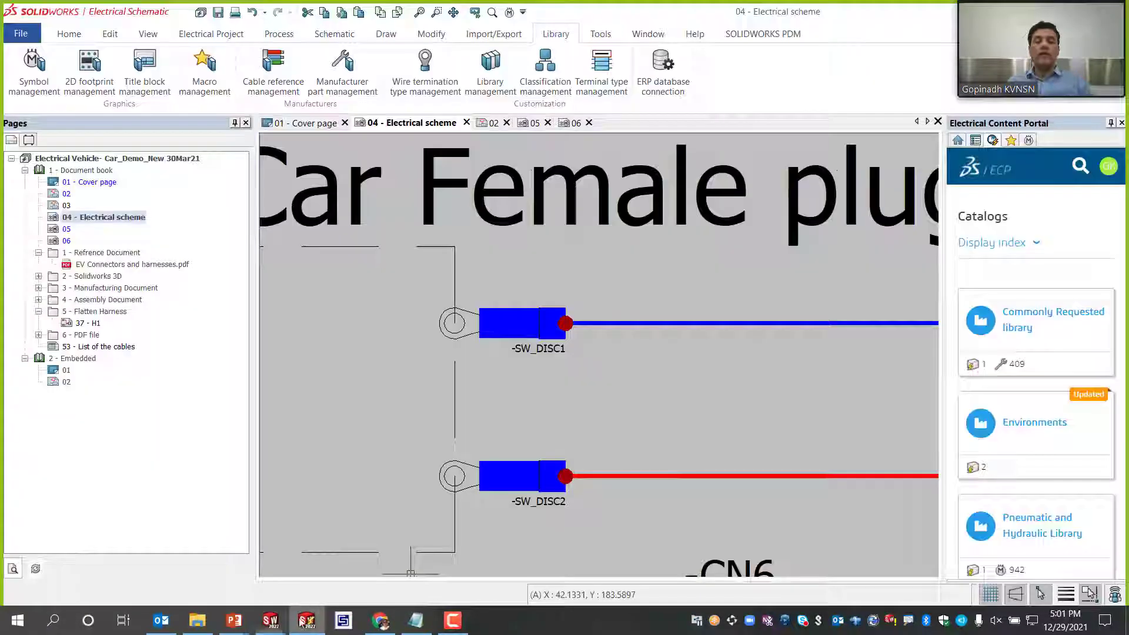
scroll(456, 329, up, 6)
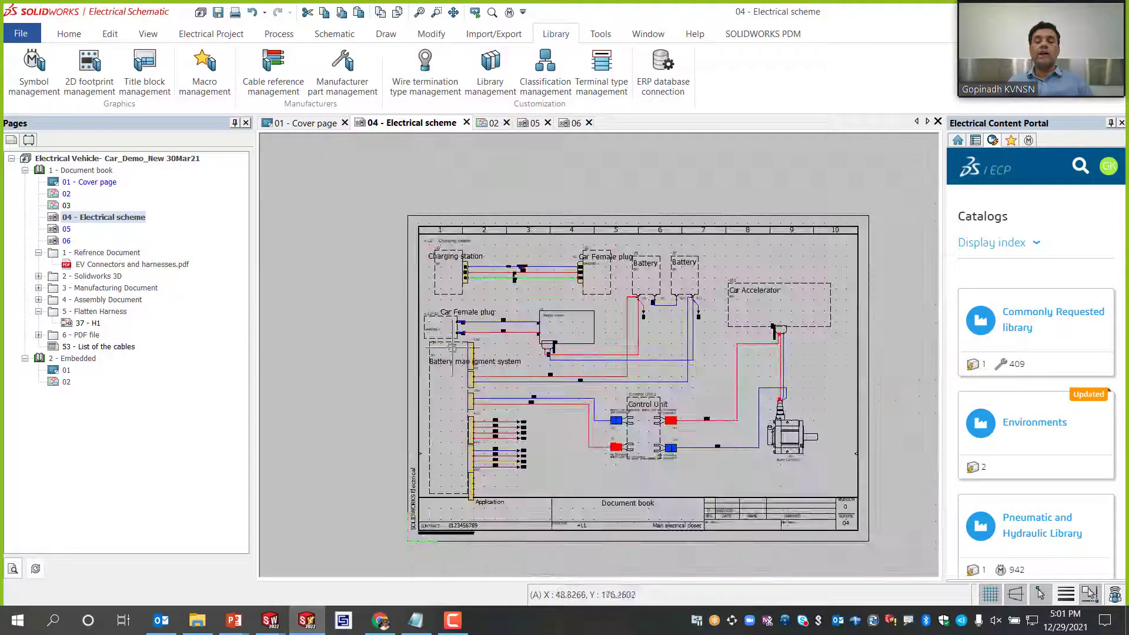
scroll(611, 411, down, 1)
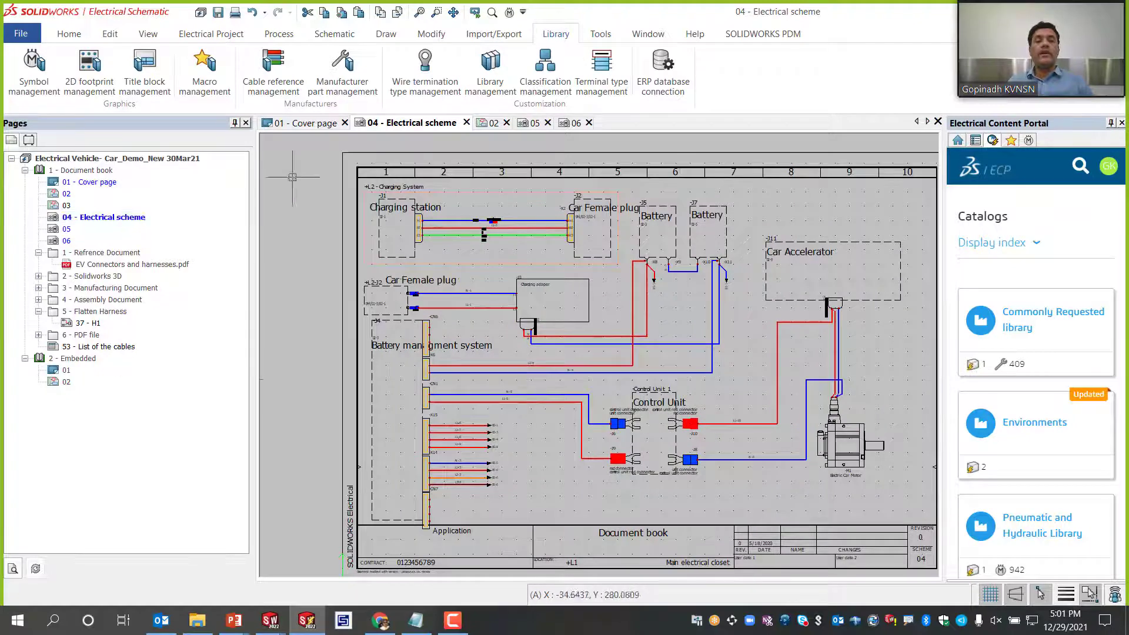
click(211, 33)
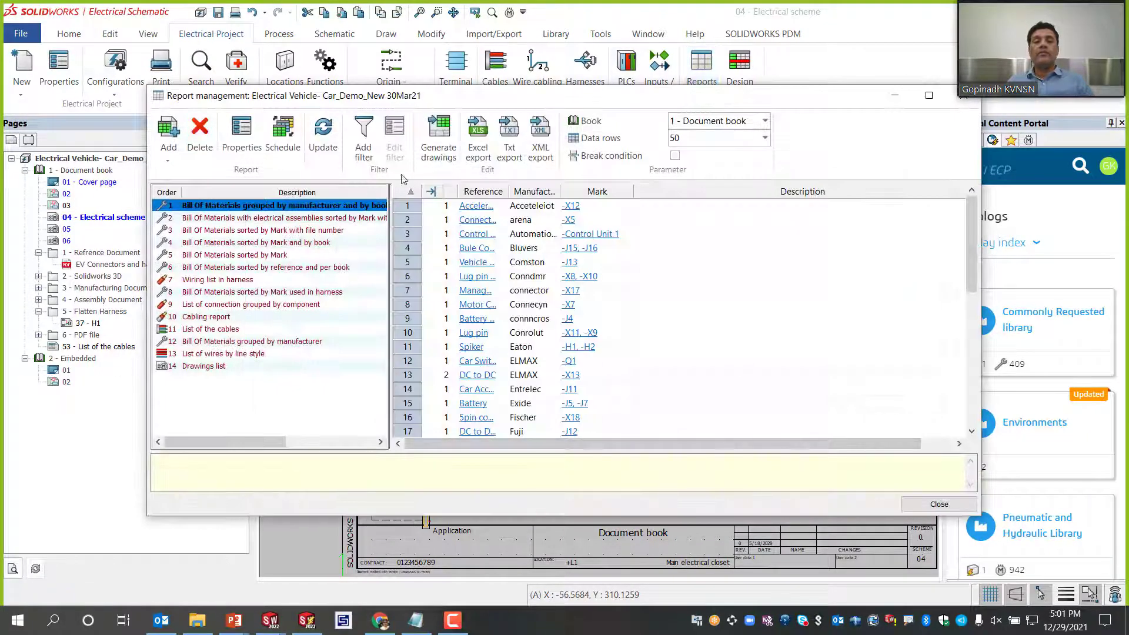
click(438, 134)
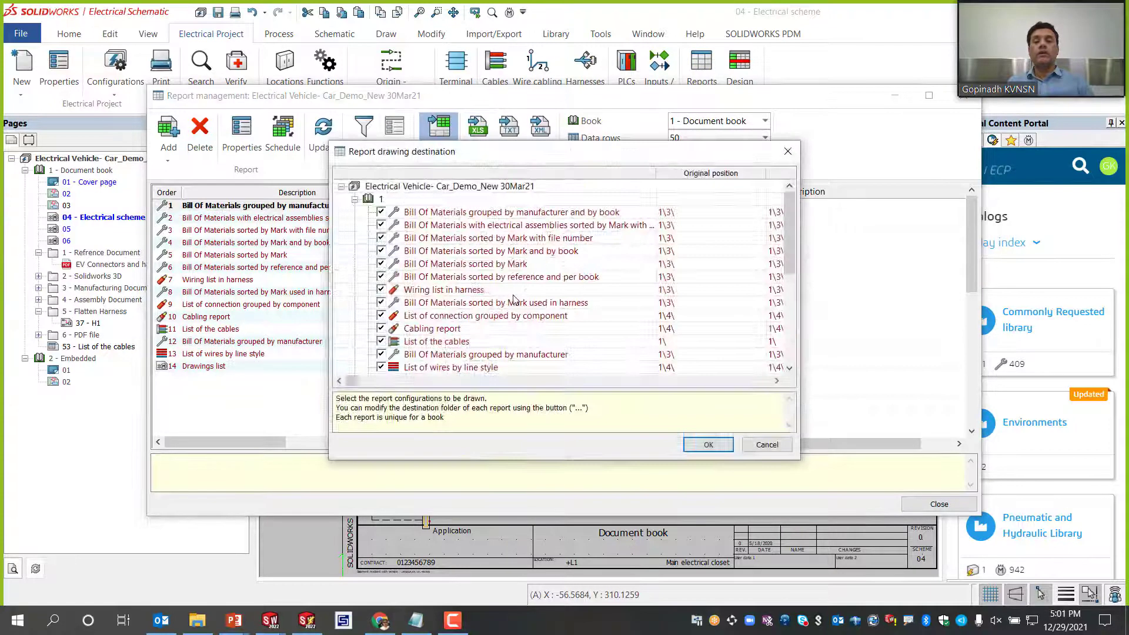
Step: Among the visible reports, keep only the BOMs by Mark with file number, reference and per book, and Mark used in harness, plus the cabling report
click(381, 211)
click(381, 225)
click(381, 251)
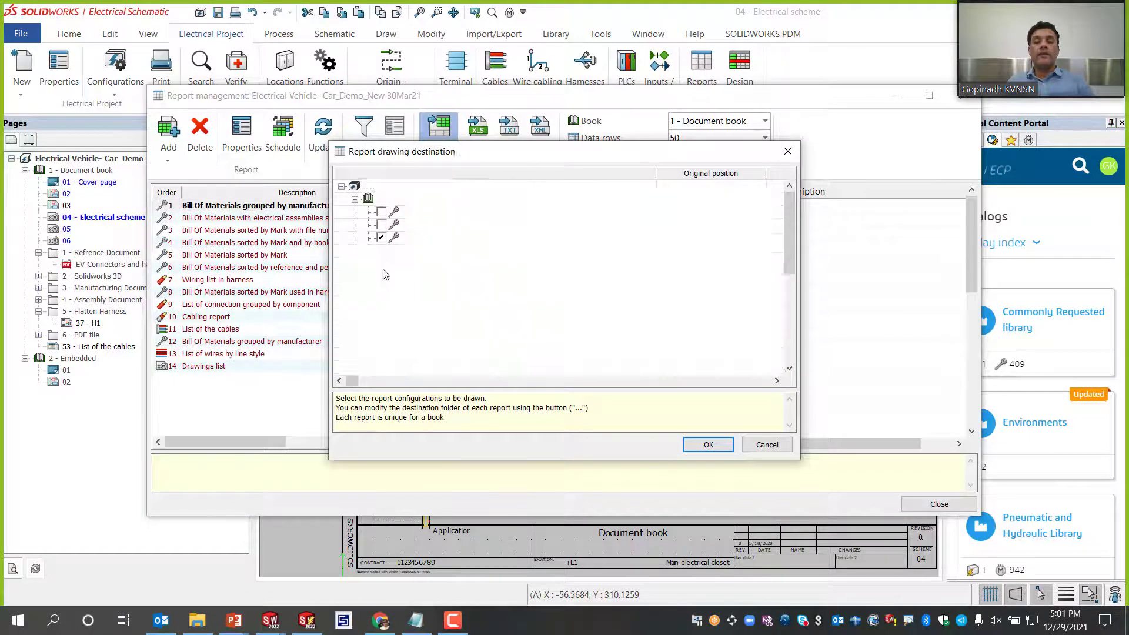
click(381, 263)
click(381, 290)
click(381, 316)
click(381, 368)
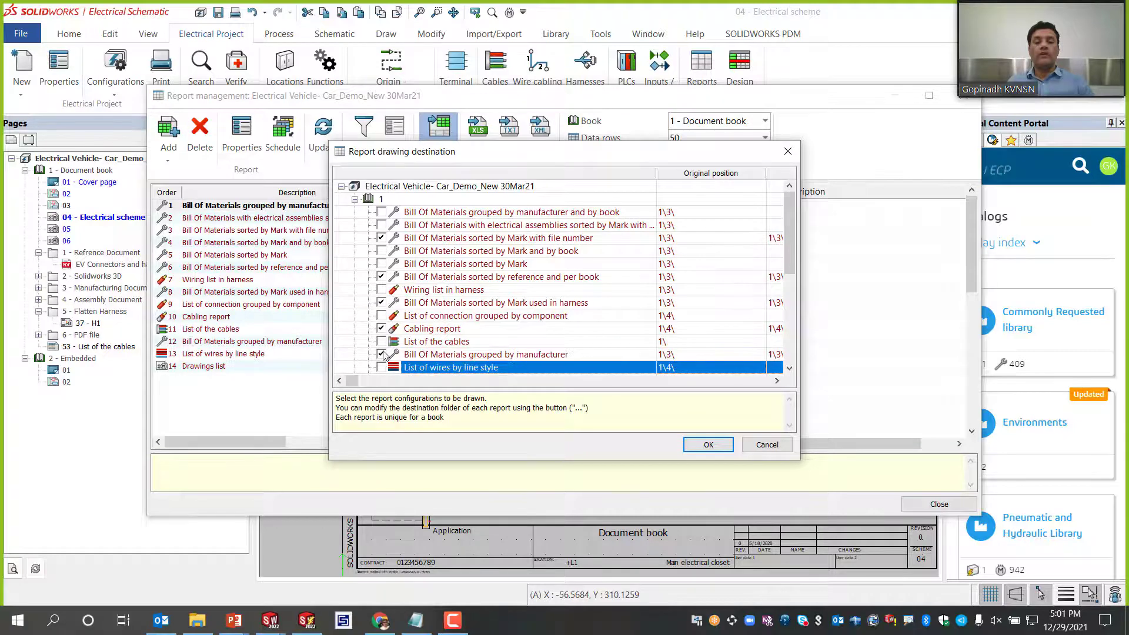
click(381, 354)
Step: Include the list of wires by line style and the BOM grouped by manufacturer and by book, and generate the selected report drawings
click(381, 315)
click(381, 316)
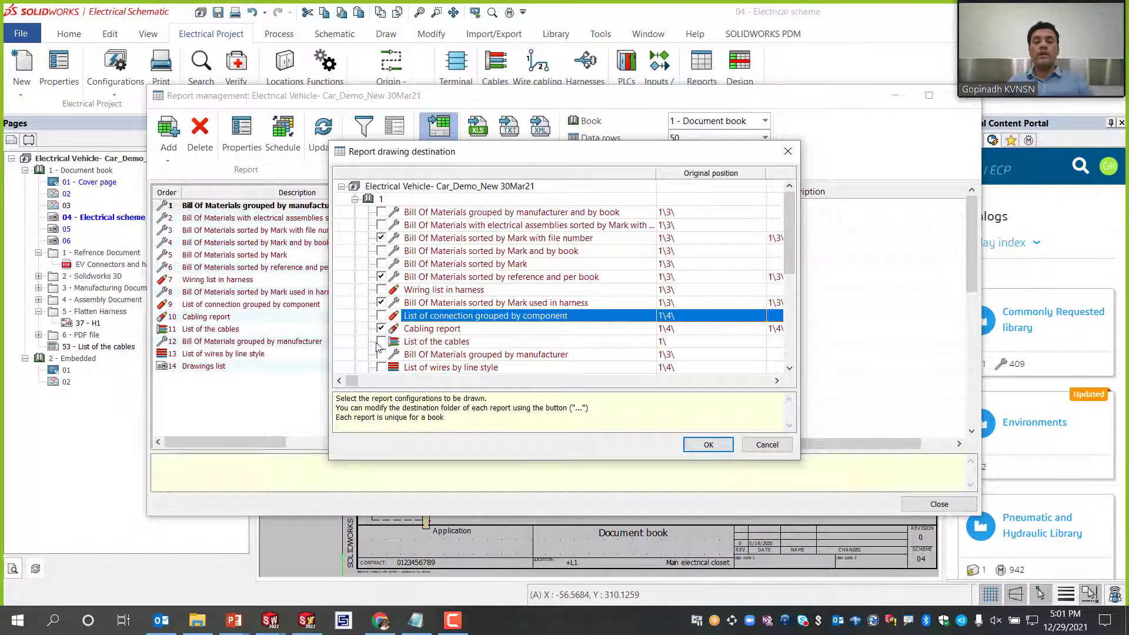
click(382, 367)
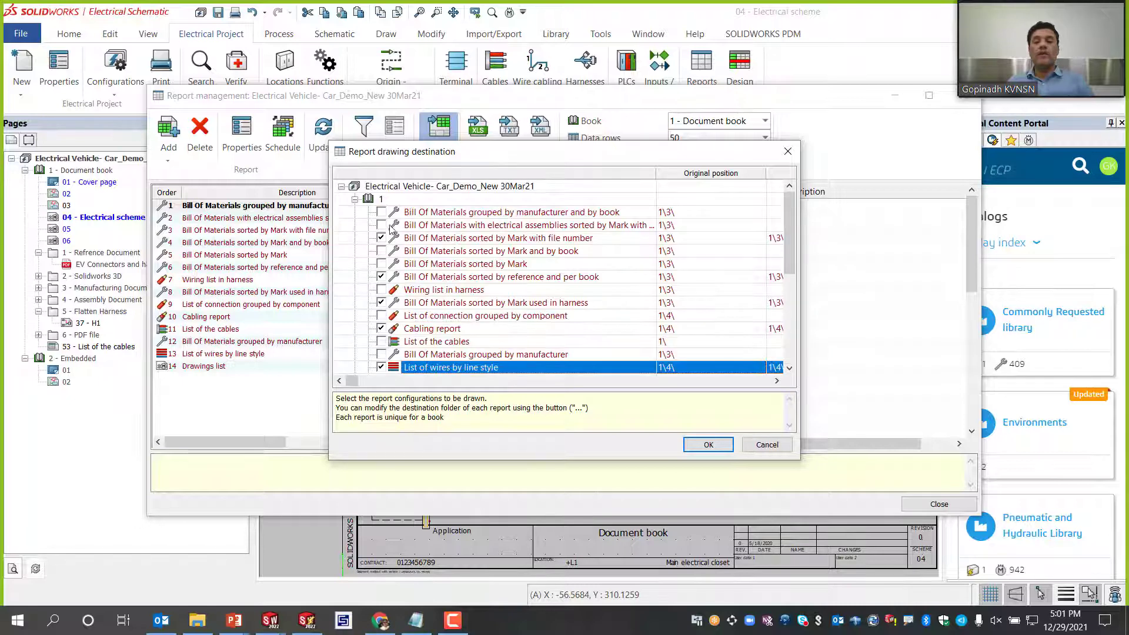
click(381, 212)
click(708, 444)
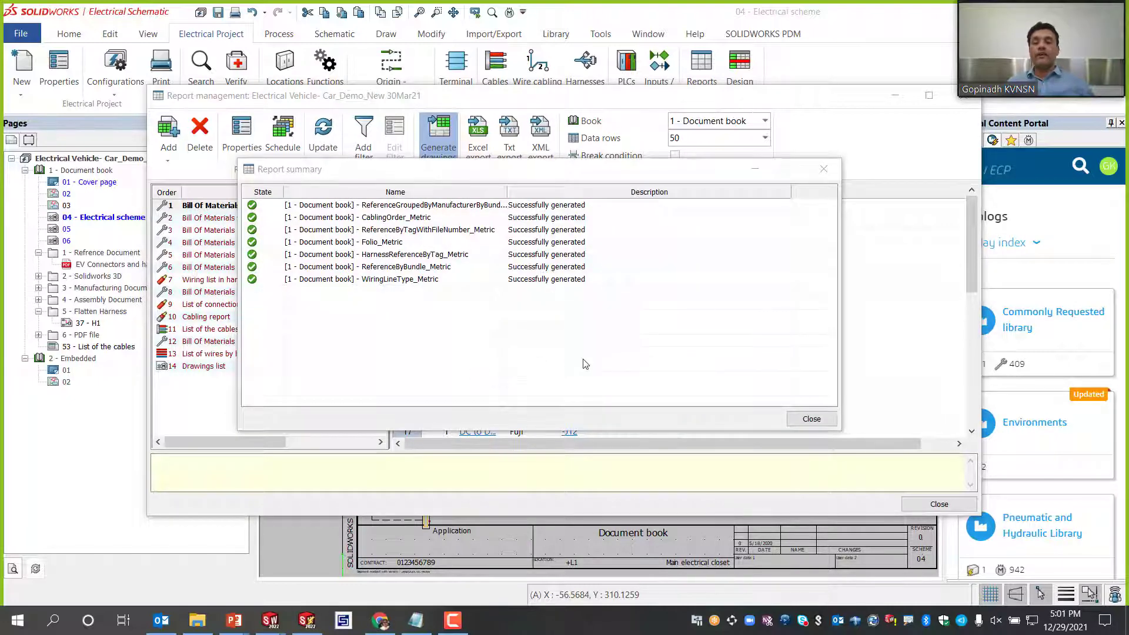
click(804, 420)
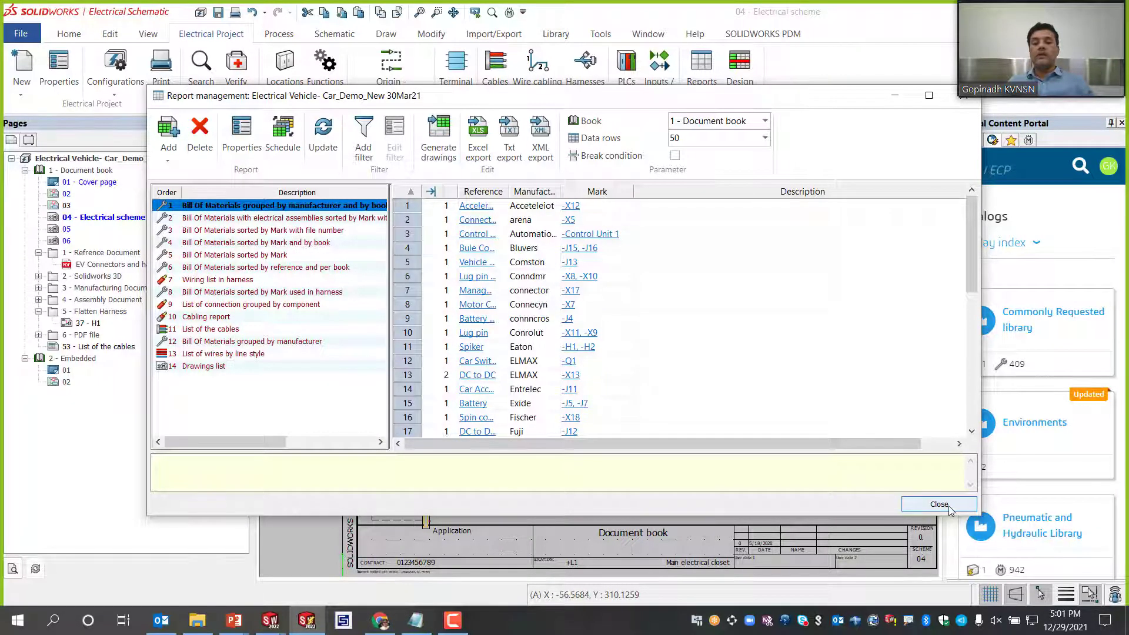
click(947, 508)
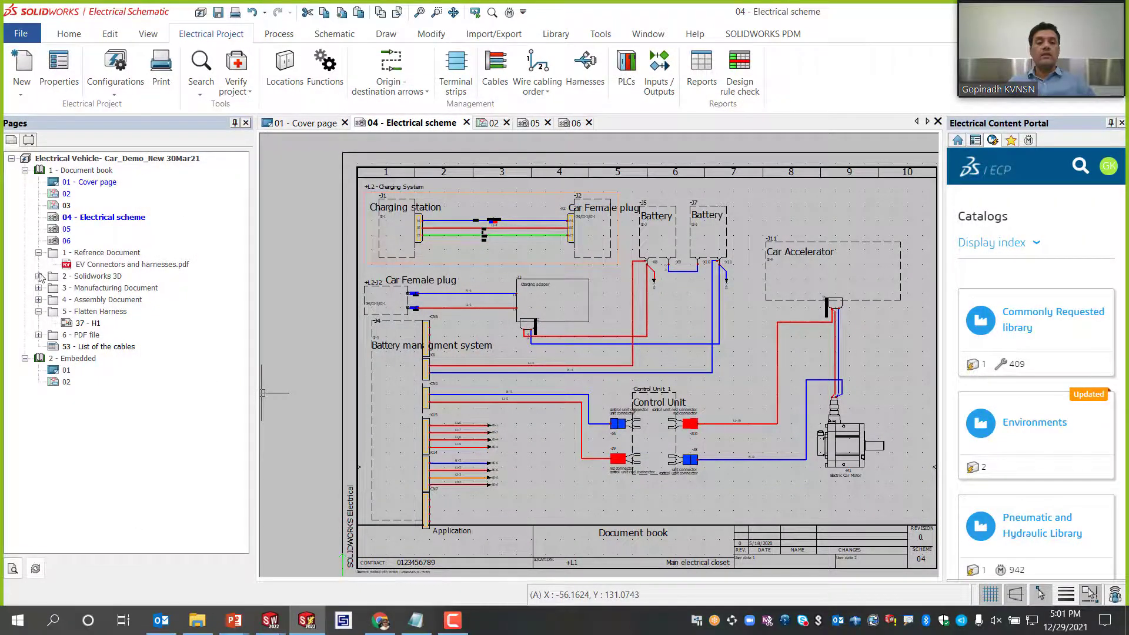
Step: In the Manufacturing Document folder, open report 10, the Bill Of Materials grouped by manufacturer and by book, for review
double_click(70, 291)
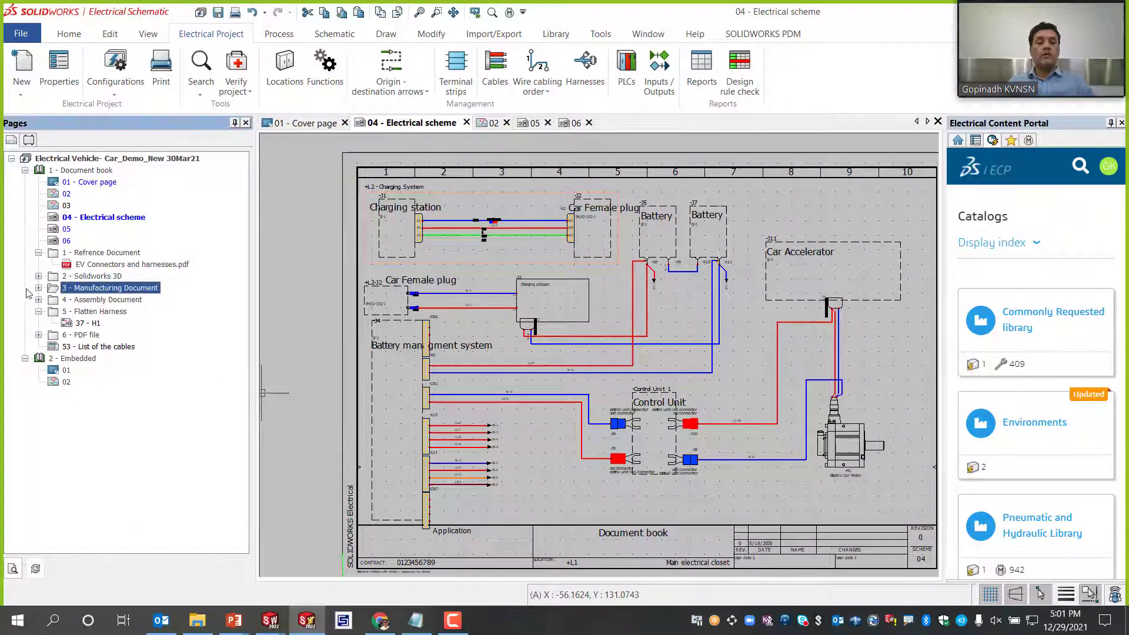
double_click(119, 300)
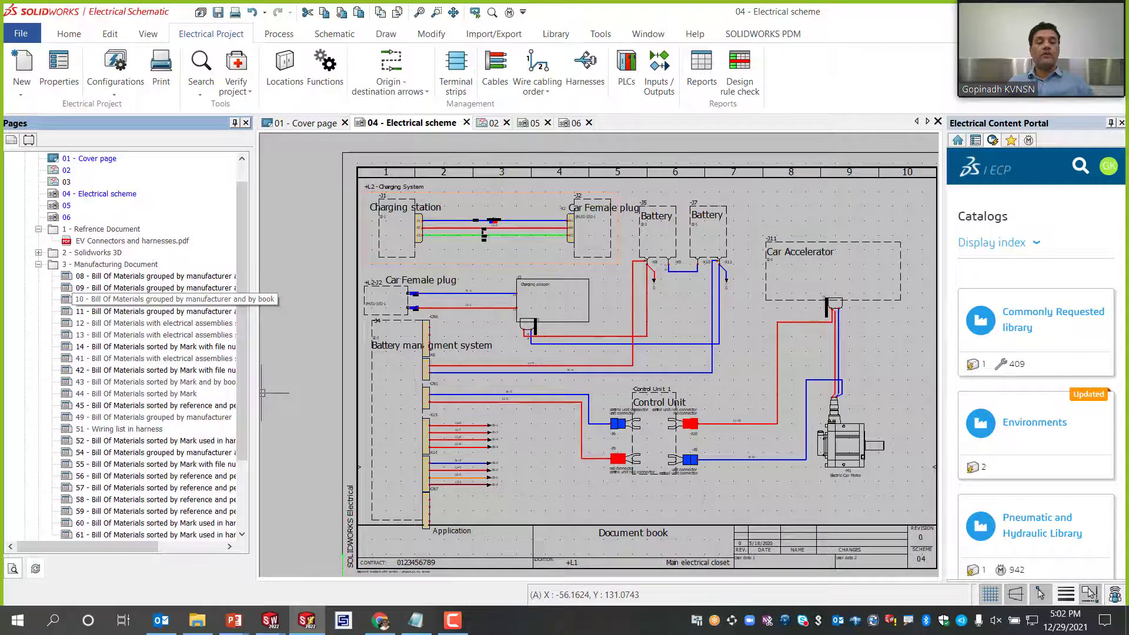
scroll(368, 279, up, 2)
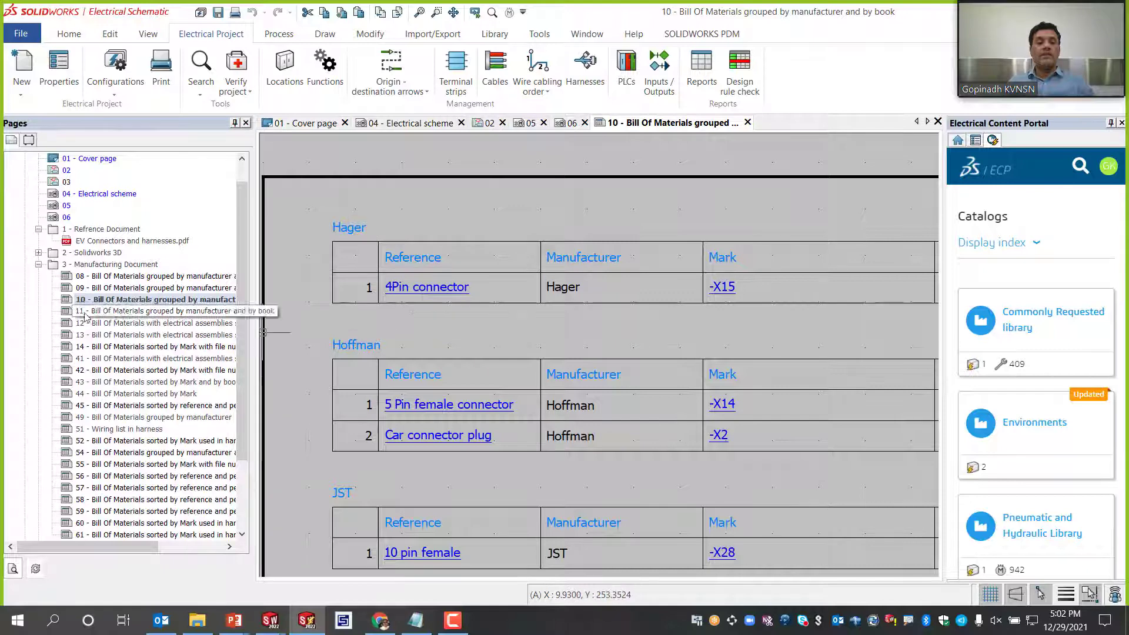
Step: Open report 51, Wiring list in harness, and view its connection, colour and section table
scroll(106, 300, down, 3)
double_click(111, 336)
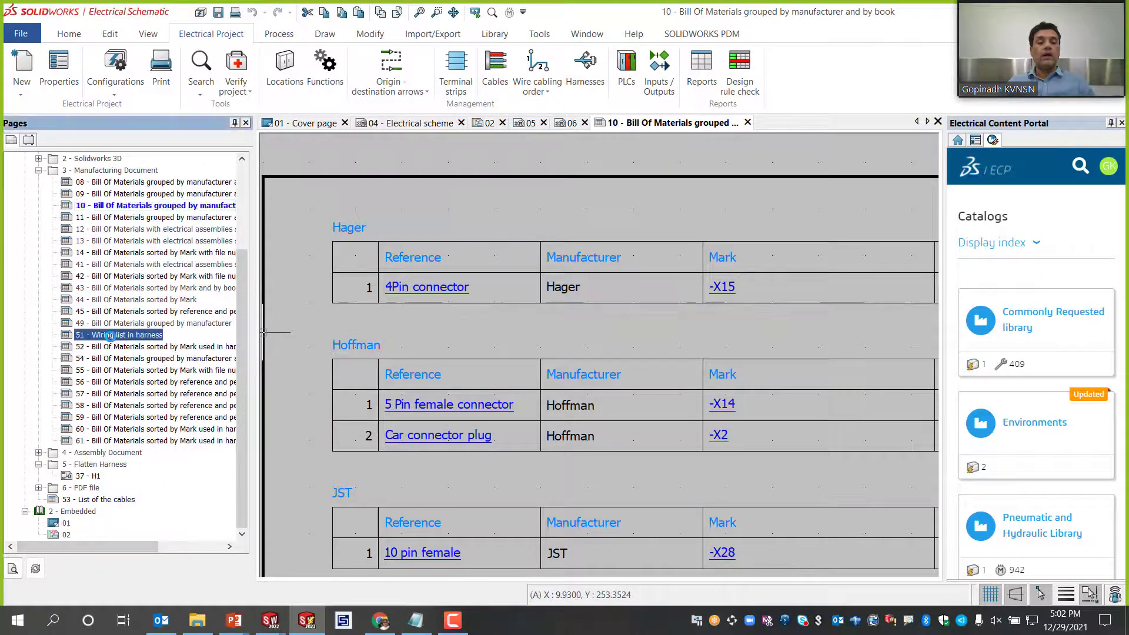
scroll(386, 286, up, 3)
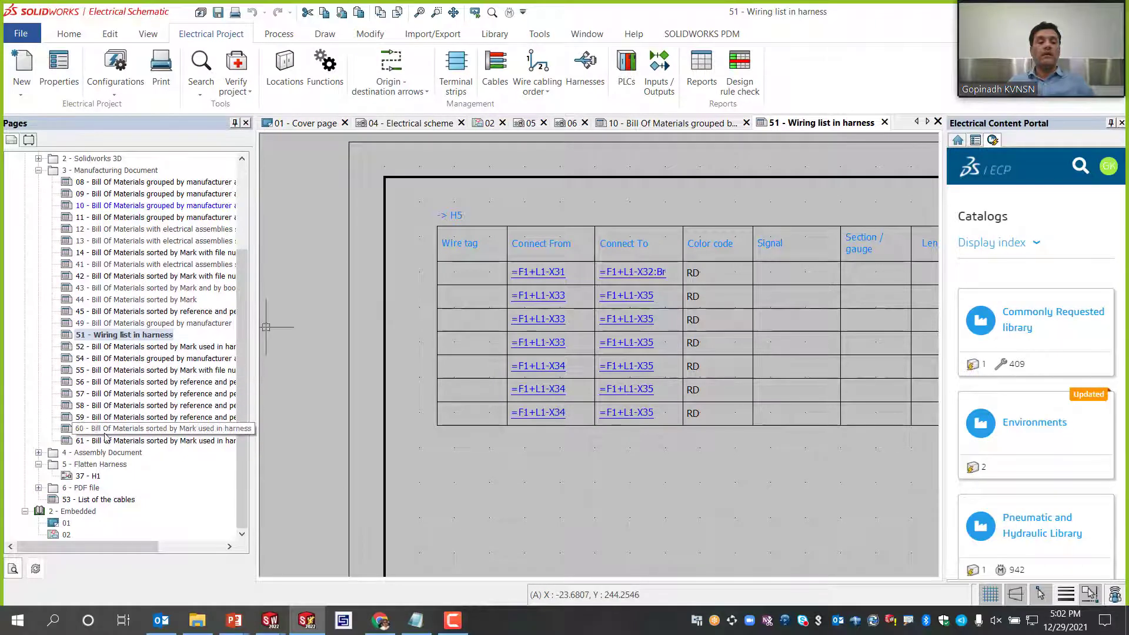
Step: View report 57, the Bill Of Materials sorted by reference and per book, and return to the full wiring list sheet
double_click(126, 398)
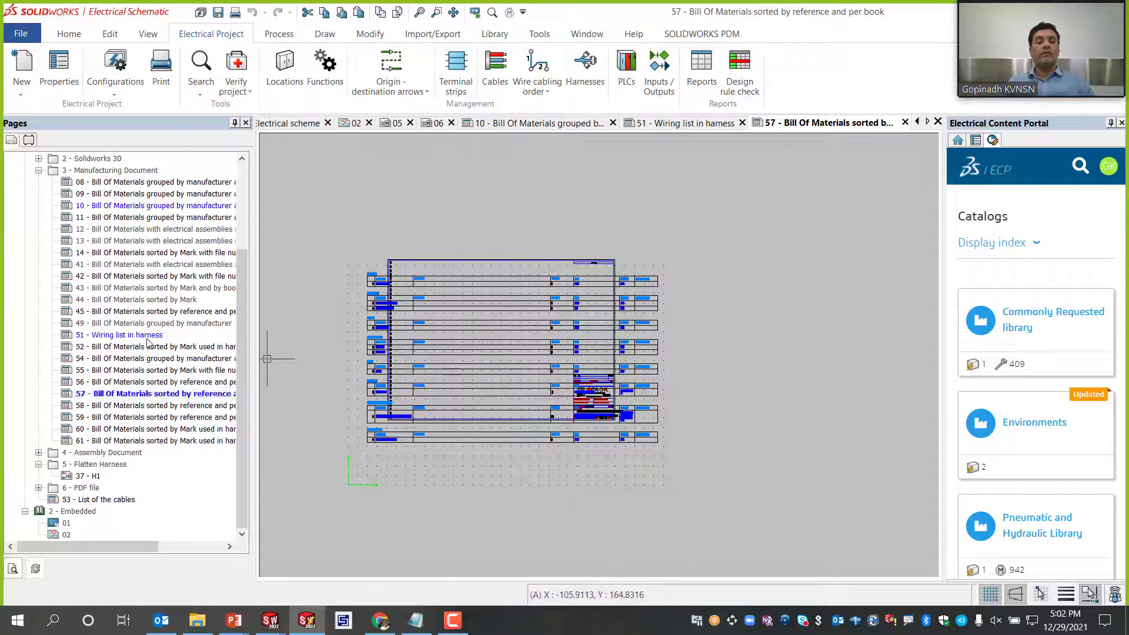
key(ctrl+Tab)
scroll(304, 355, down, 3)
scroll(408, 403, down, 3)
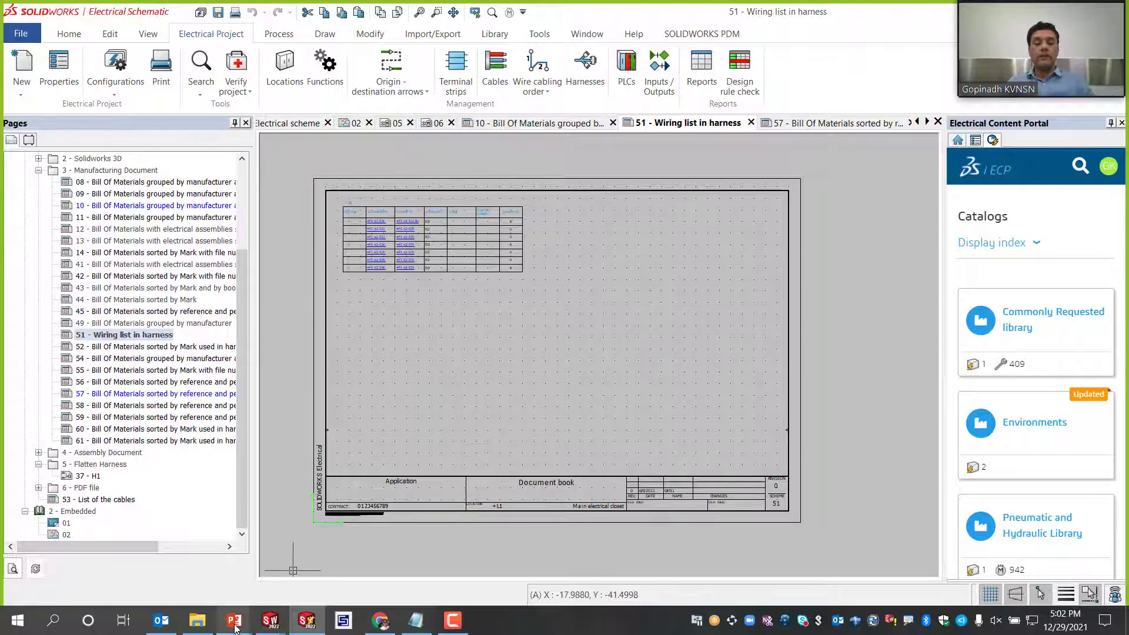
Step: Switch to the PowerPoint slide show and advance to the PCB schematic on the Reducing Prototypes – PCB Design slide
mouse_move(234, 624)
click(313, 561)
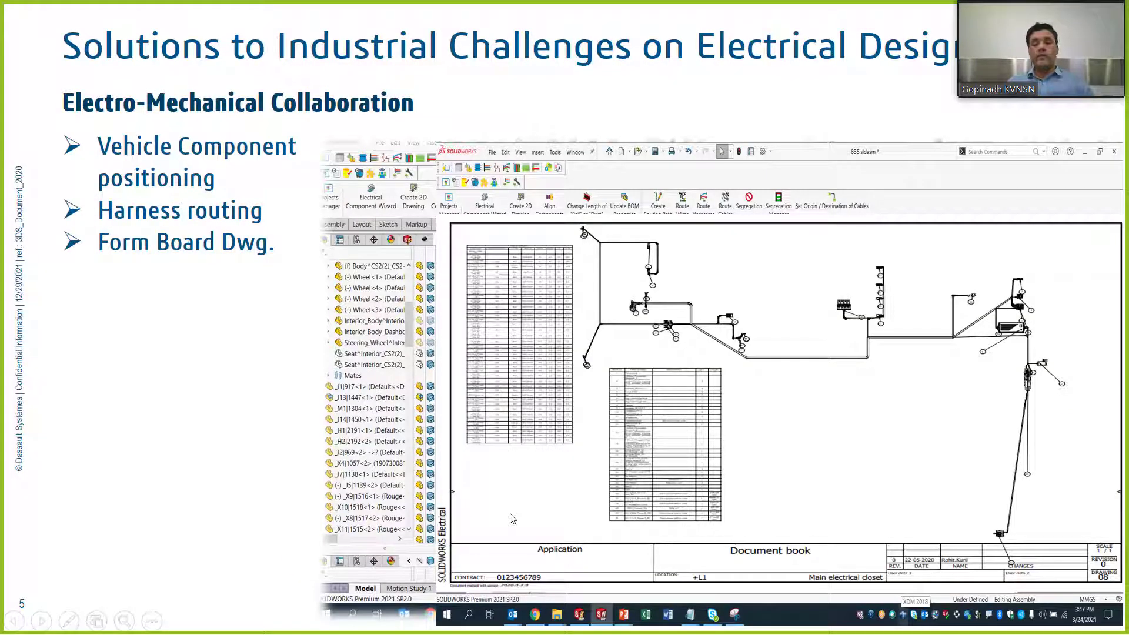
key(Right)
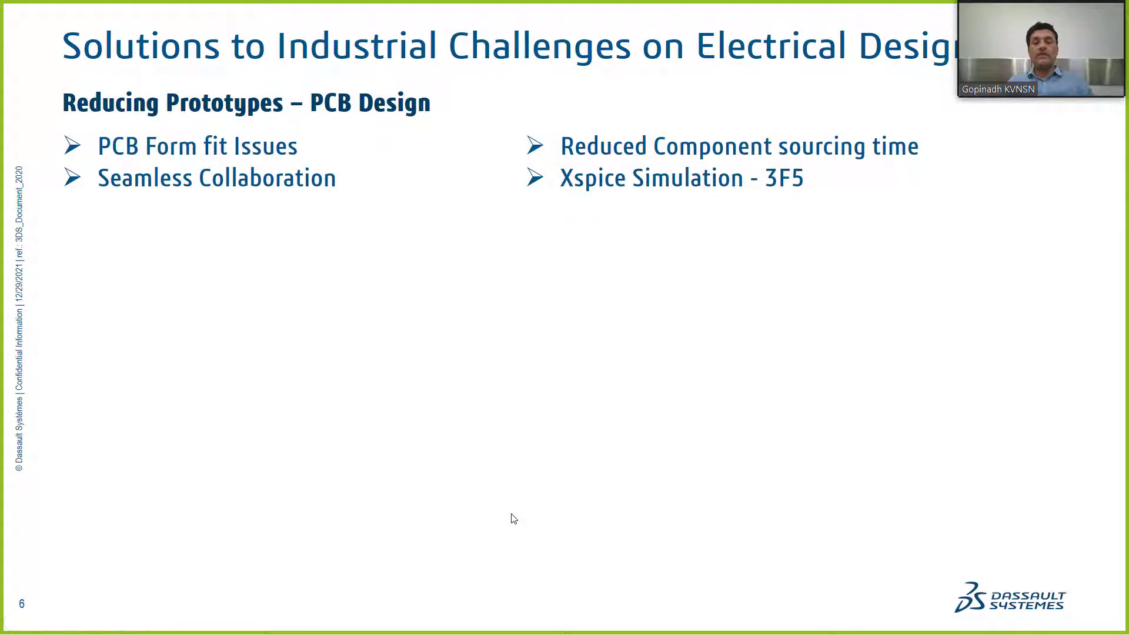
key(Right)
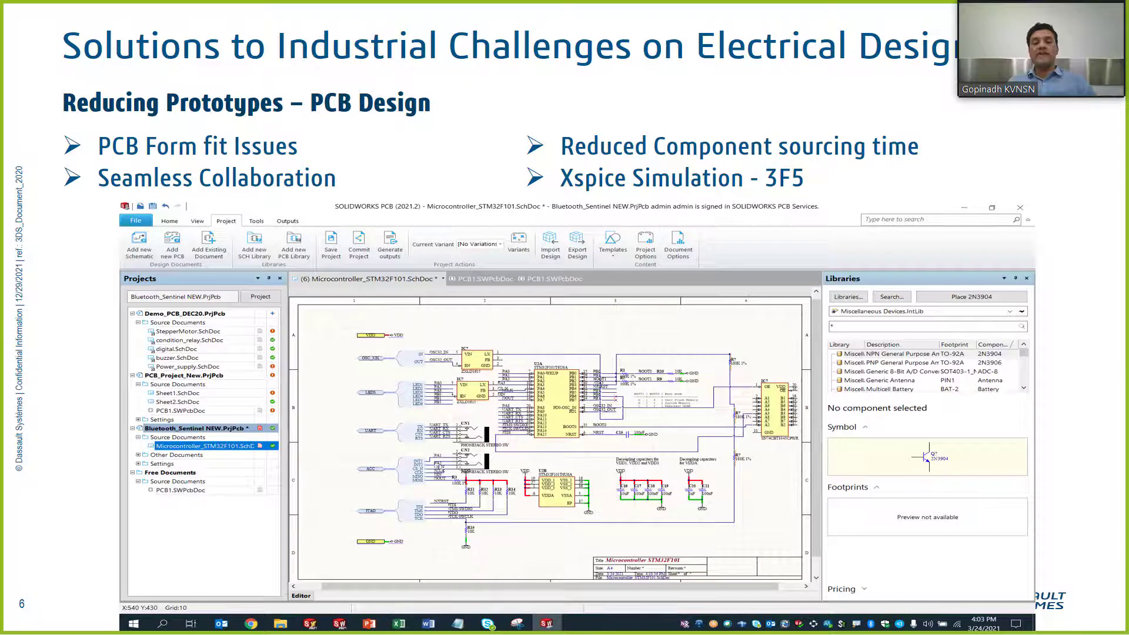